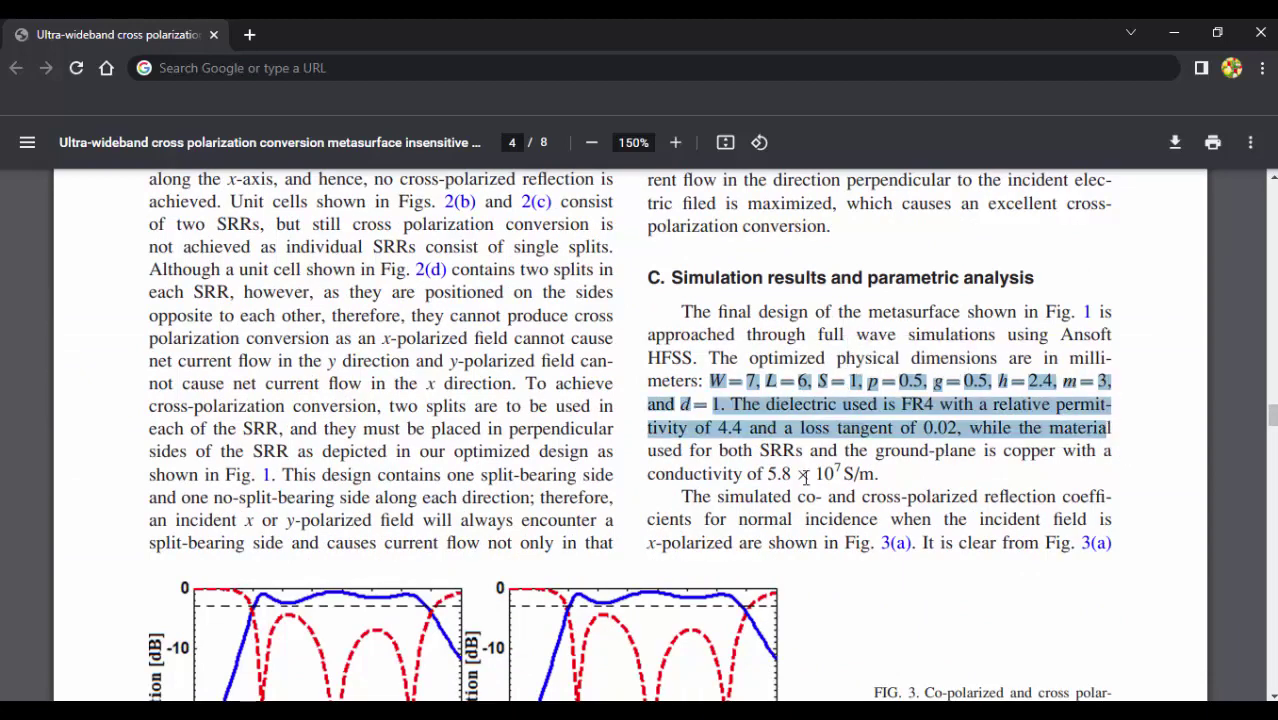
Review the metasurface paper's optimized dimensions and materials, reflection and PCR plots, surface currents, and the unit cell schematic in Fig. 1
{"action": "left_click", "coordinate": [817, 467]}
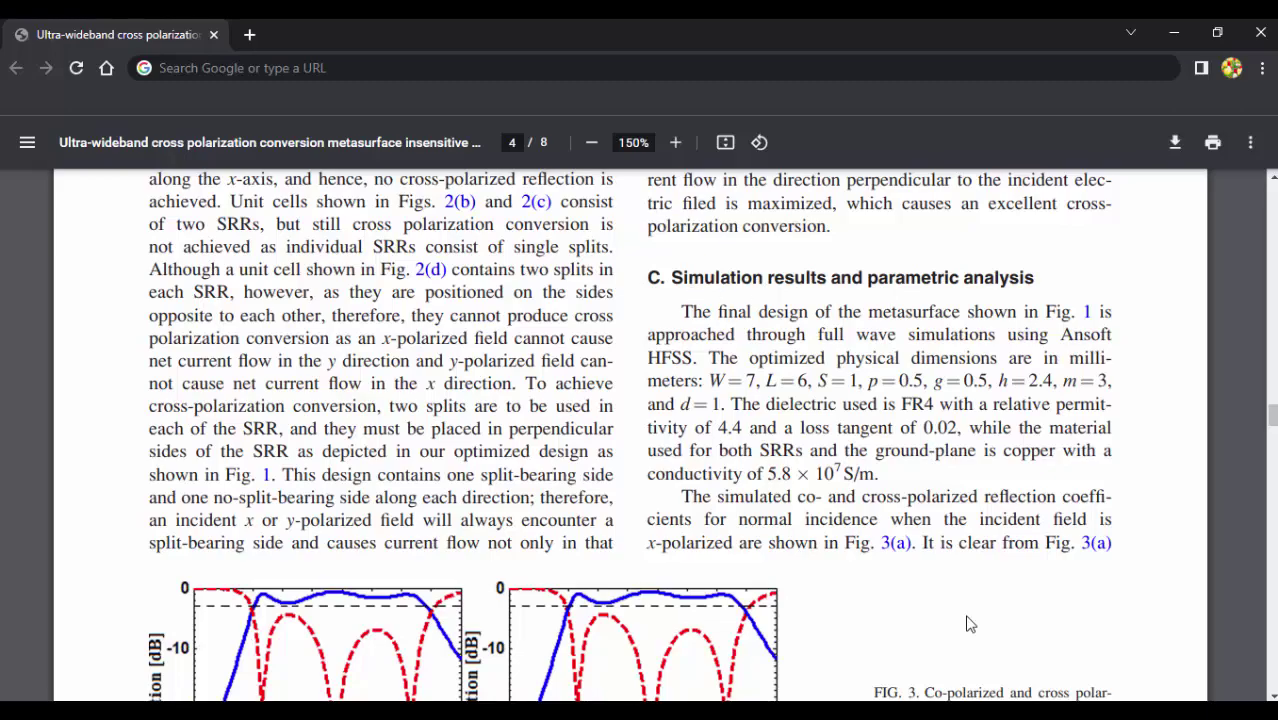
{"action": "scroll", "coordinate": [969, 624], "scroll_direction": "down", "scroll_amount": 2, "text": "ctrl"}
{"action": "scroll", "coordinate": [969, 624], "scroll_direction": "up", "scroll_amount": 5}
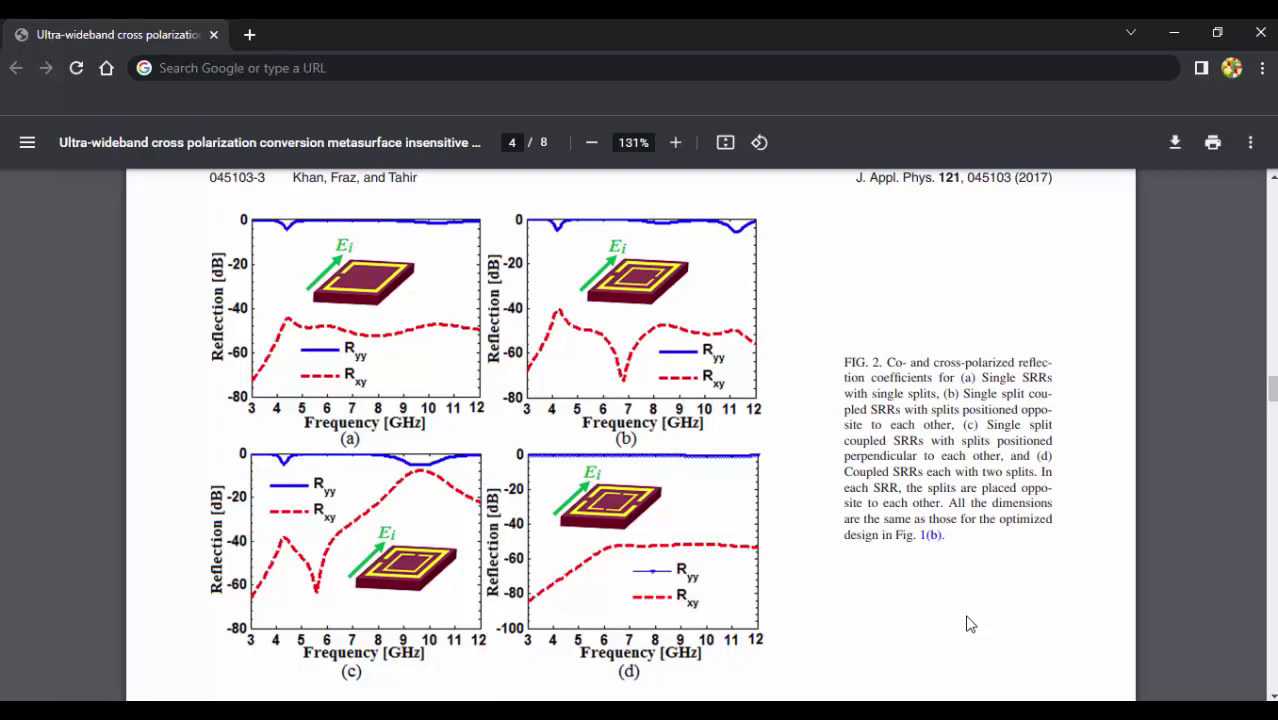
{"action": "scroll", "coordinate": [969, 624], "scroll_direction": "down", "scroll_amount": 15}
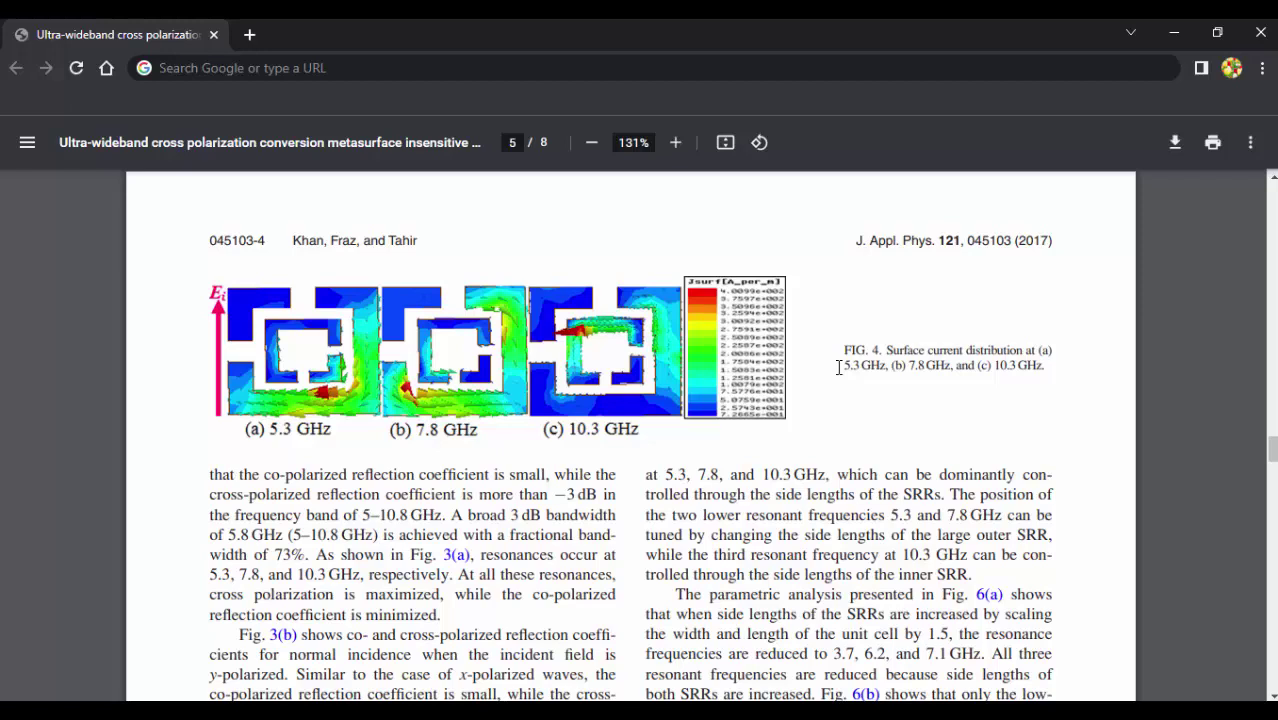
{"action": "scroll", "coordinate": [838, 367], "scroll_direction": "down", "scroll_amount": 10}
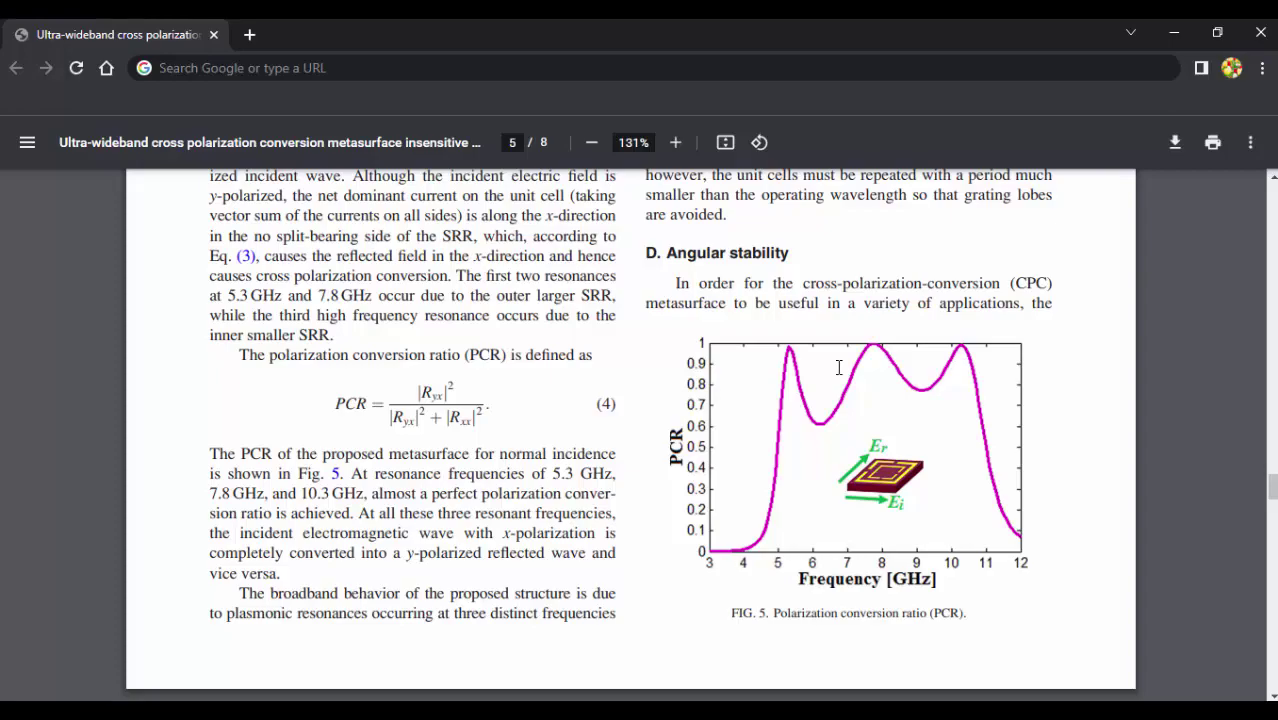
{"action": "scroll", "coordinate": [839, 367], "scroll_direction": "down", "scroll_amount": 12}
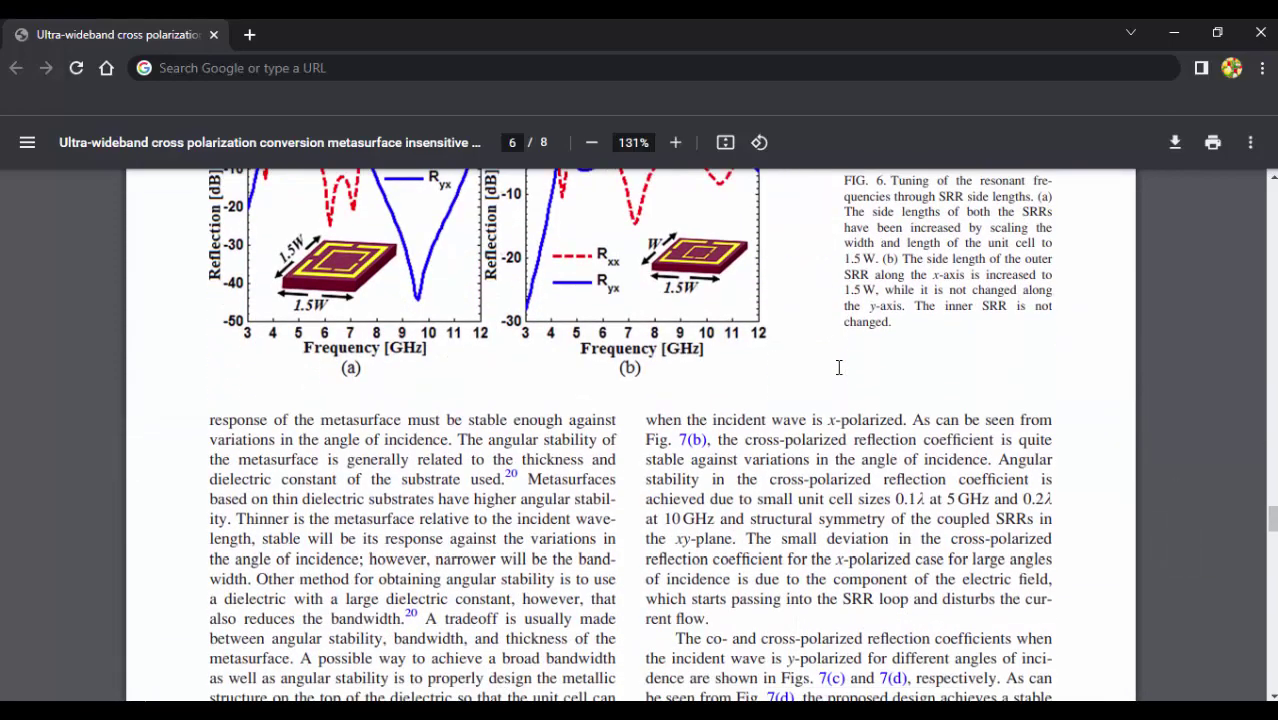
{"action": "scroll", "coordinate": [839, 367], "scroll_direction": "up", "scroll_amount": 20}
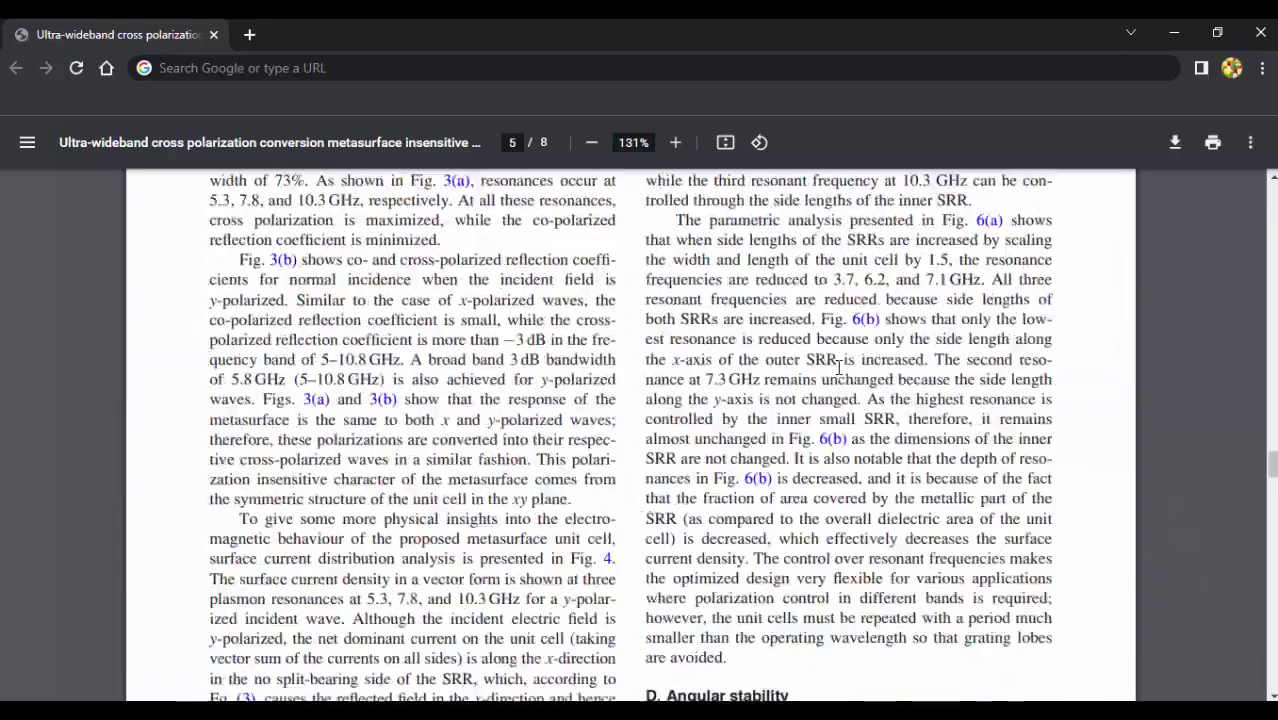
{"action": "scroll", "coordinate": [839, 367], "scroll_direction": "up", "scroll_amount": 20}
{"action": "scroll", "coordinate": [838, 366], "scroll_direction": "down", "scroll_amount": 20}
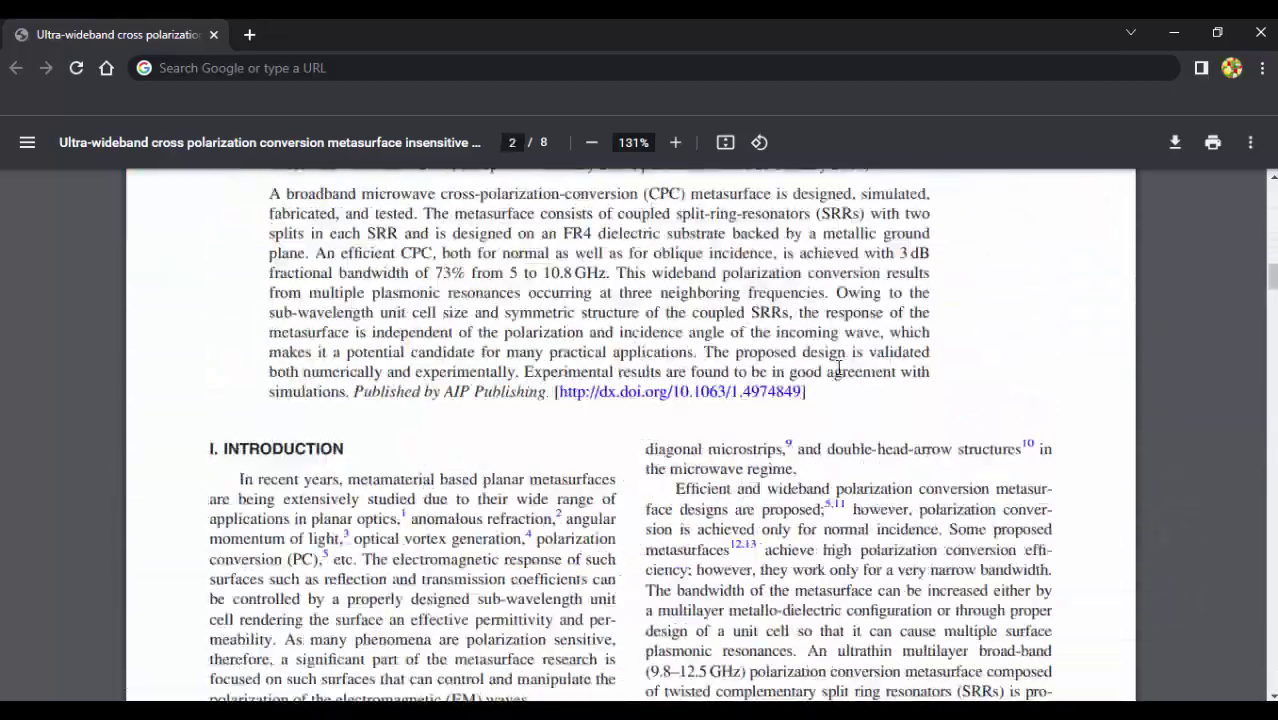
{"action": "scroll", "coordinate": [839, 367], "scroll_direction": "up", "scroll_amount": 3}
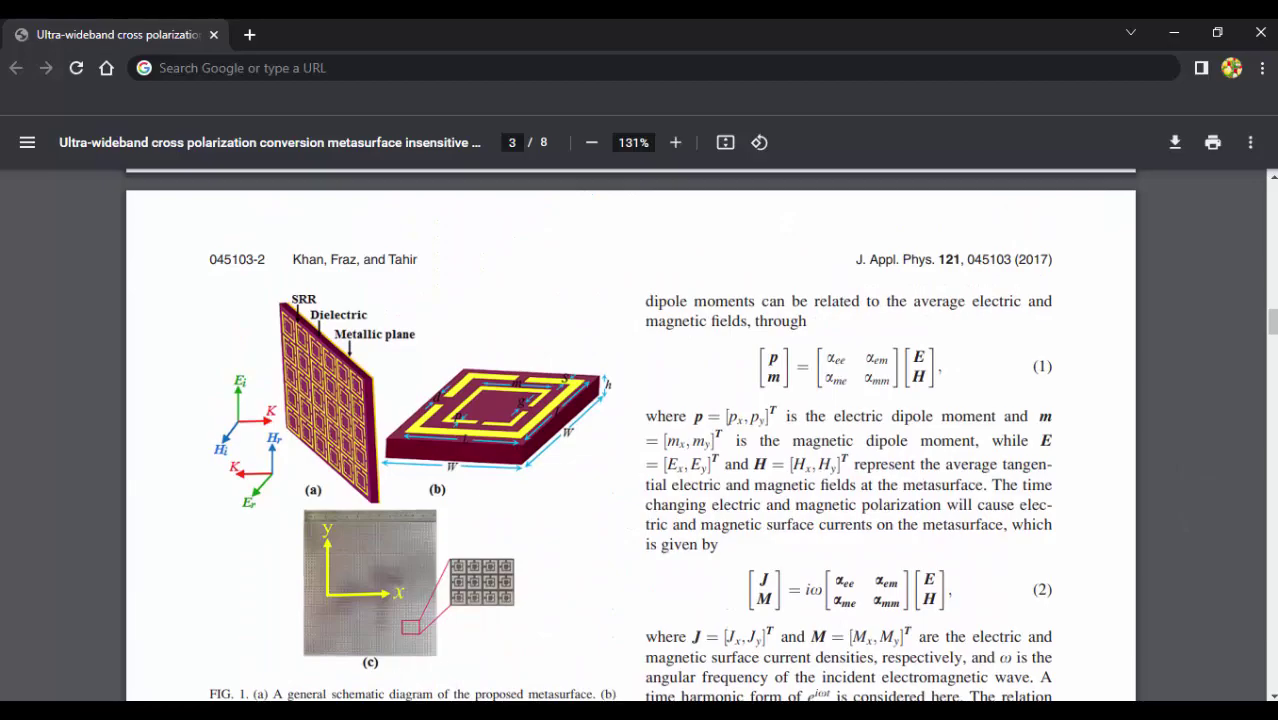
Switch to CST Studio Suite and start a project template for MW & RF & Optical, Periodic Structures, FSS, Metamaterial – Unit Cell, Phase Reflection Diagram
{"action": "key", "text": "alt+Tab"}
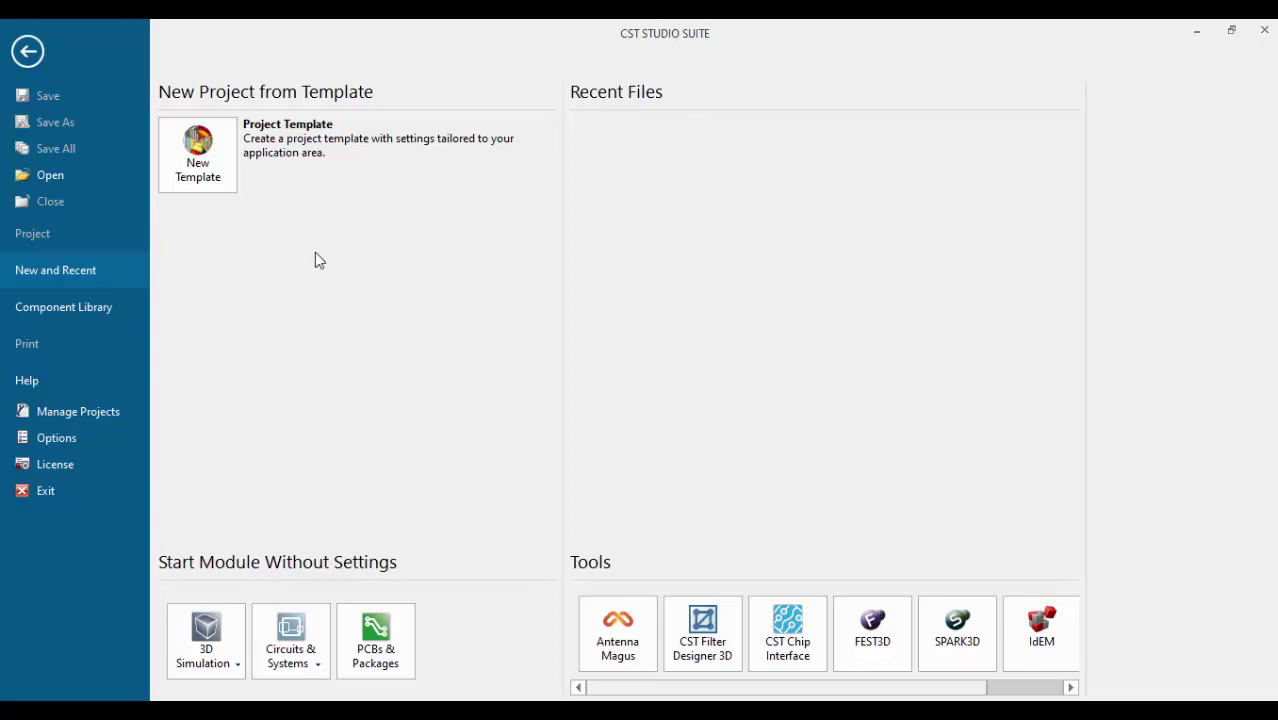
{"action": "left_click", "coordinate": [222, 172]}
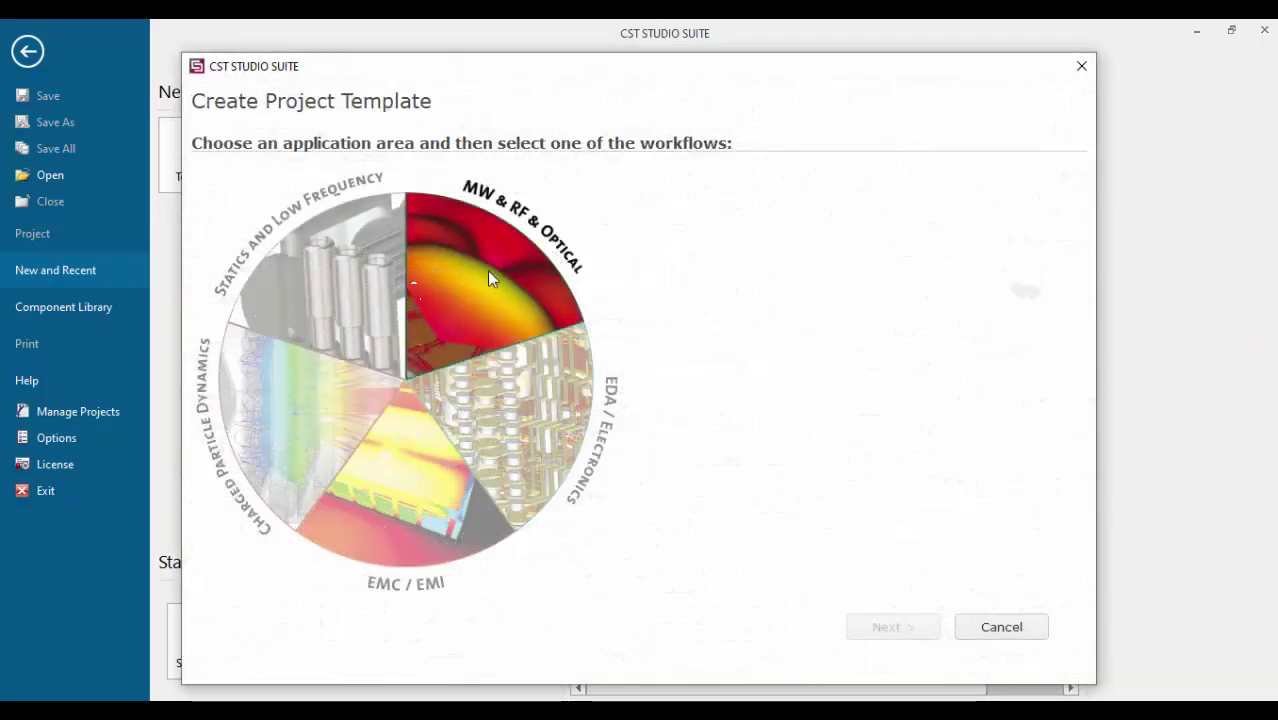
{"action": "left_click", "coordinate": [488, 272]}
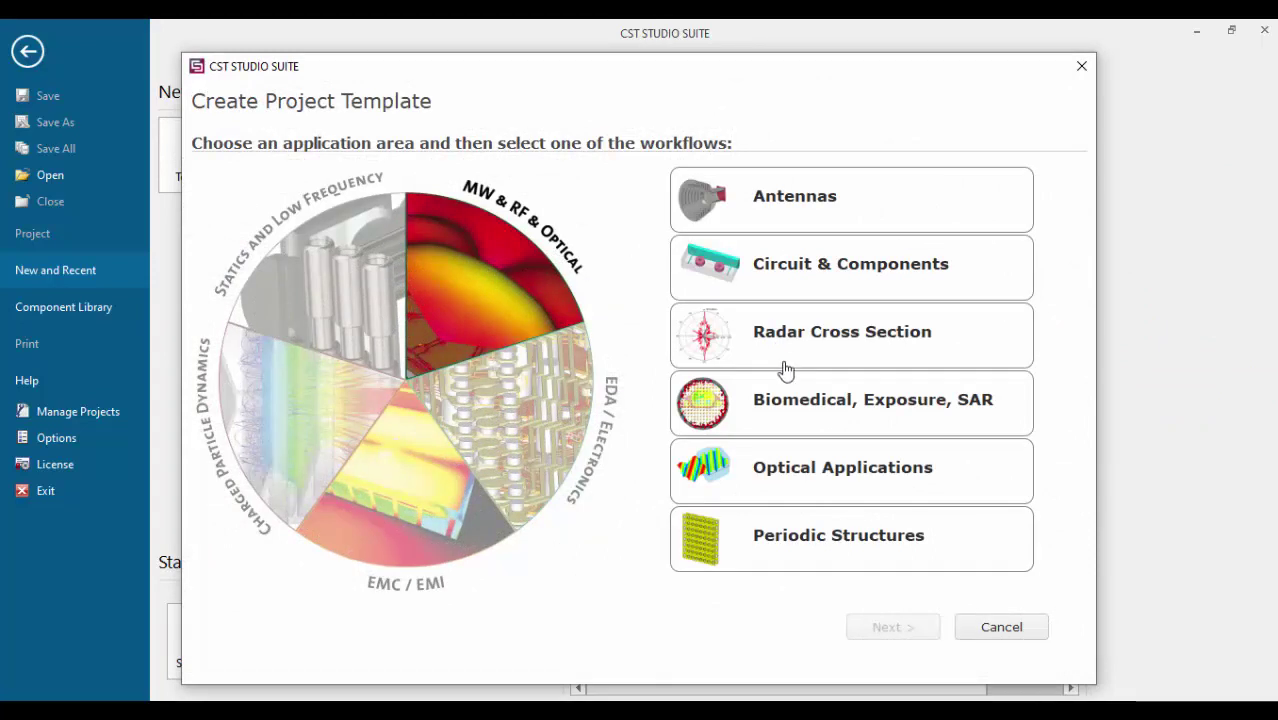
{"action": "left_click", "coordinate": [810, 545]}
{"action": "left_click", "coordinate": [900, 629]}
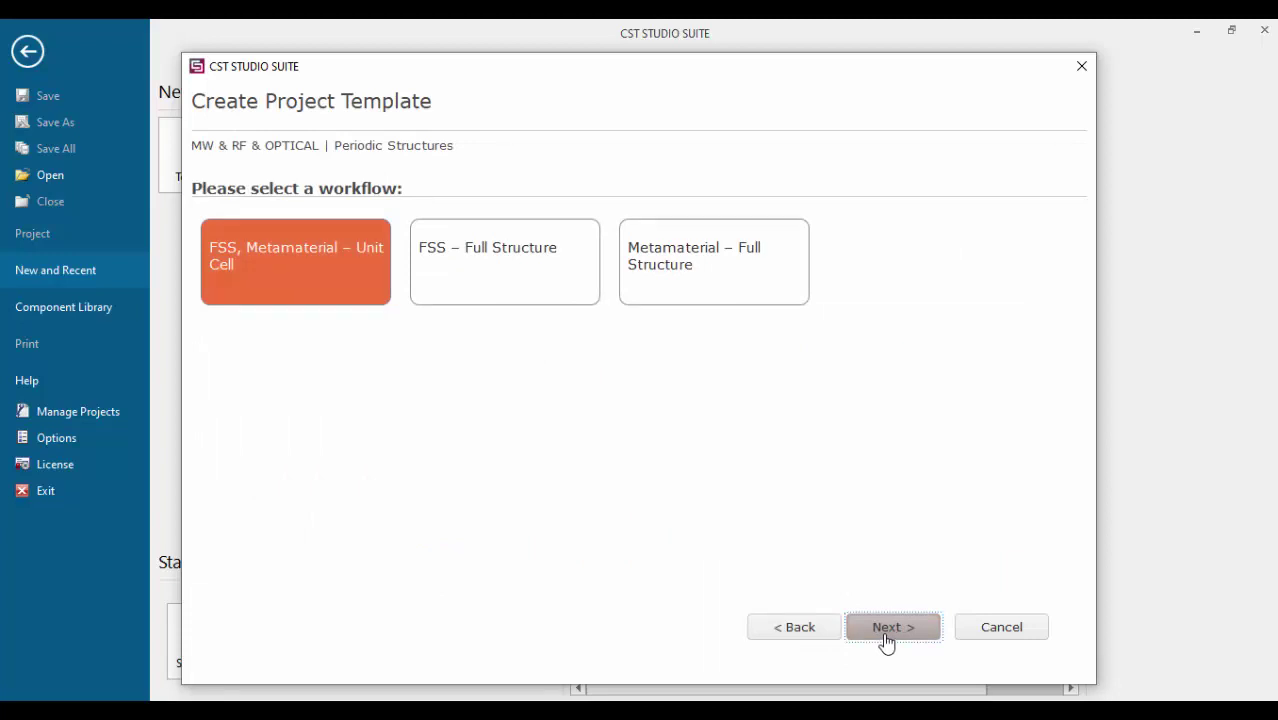
{"action": "left_click", "coordinate": [885, 632]}
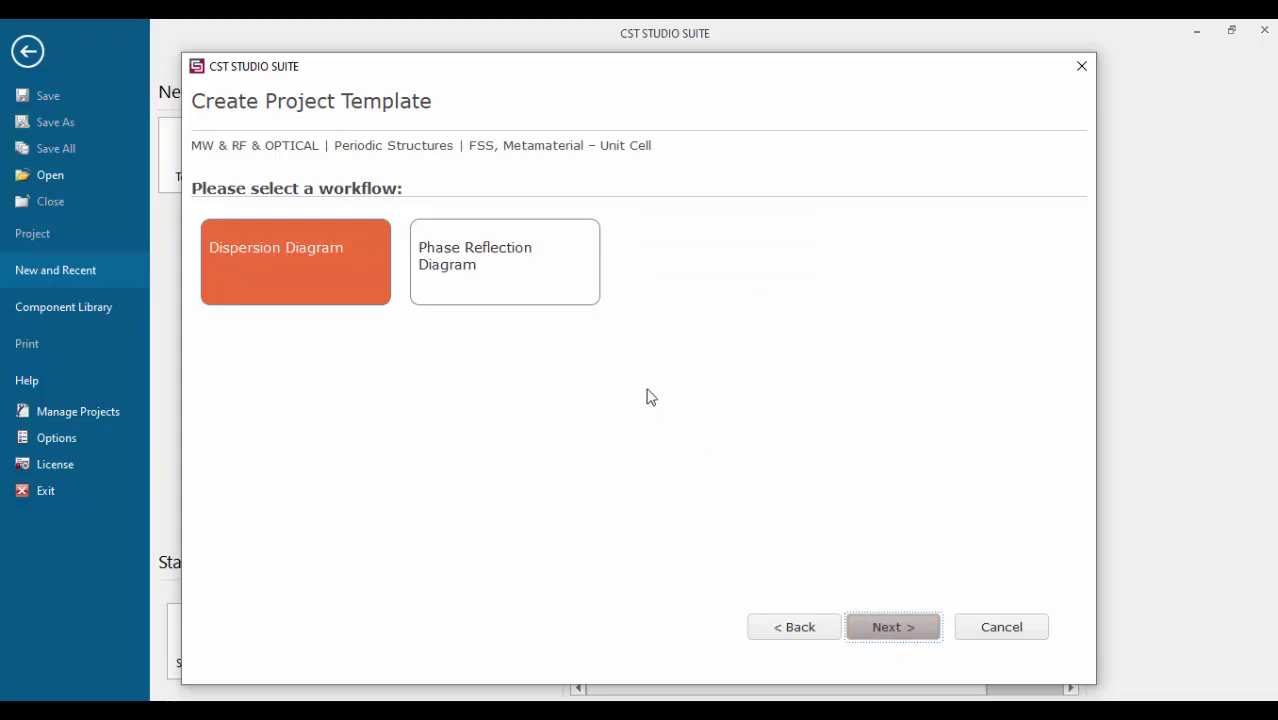
{"action": "left_click", "coordinate": [520, 296]}
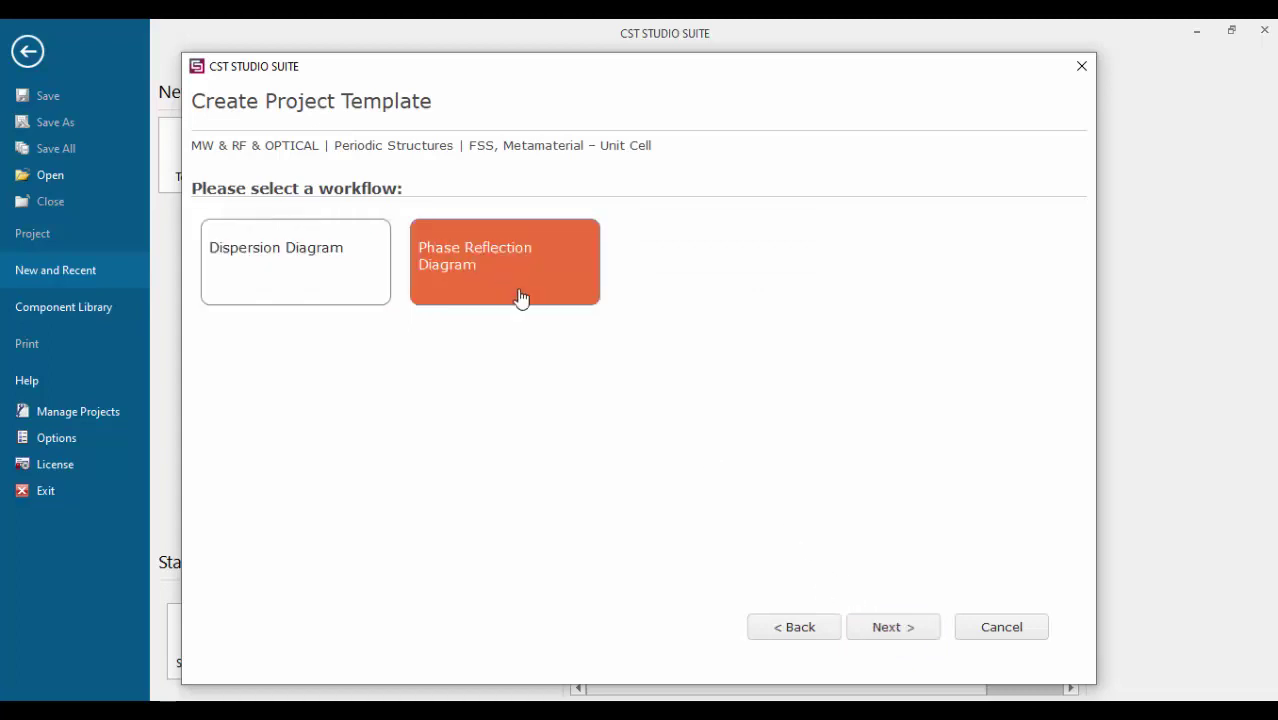
{"action": "left_click", "coordinate": [918, 631]}
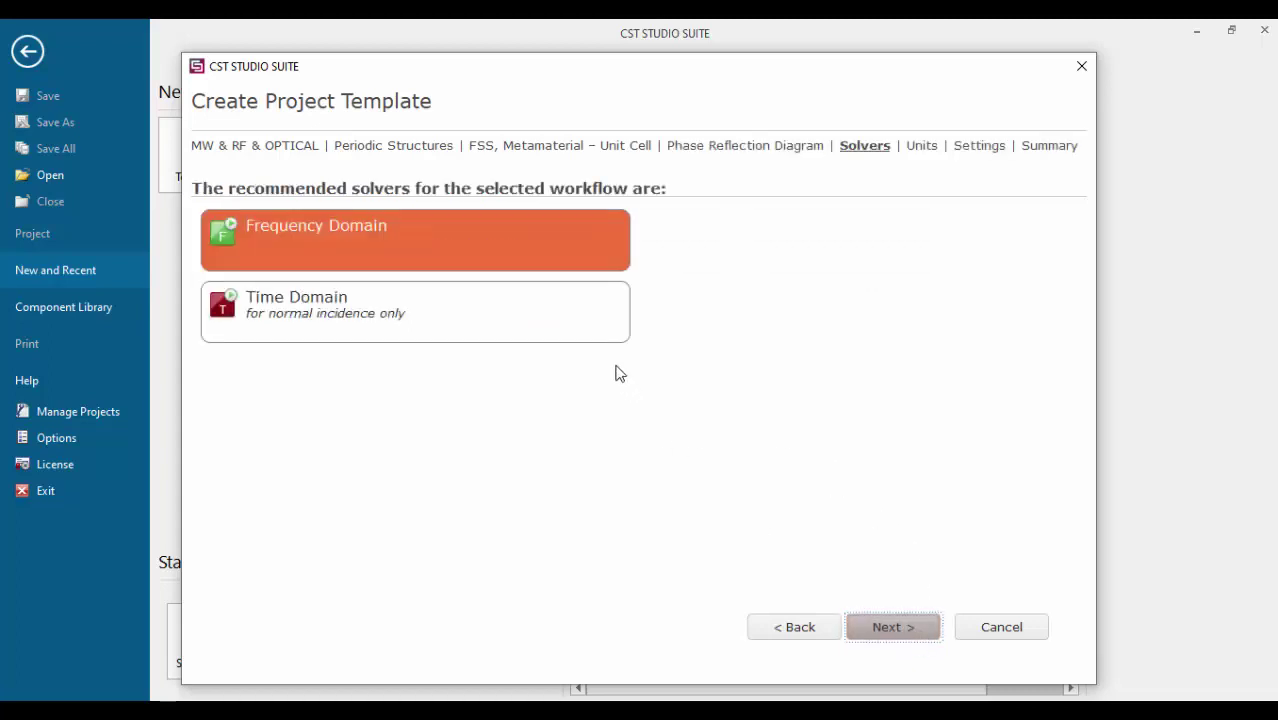
Accept the Frequency Domain solver and keep the template units at mm for dimensions and mm / GHz for wavelength/frequency
{"action": "left_click", "coordinate": [908, 628]}
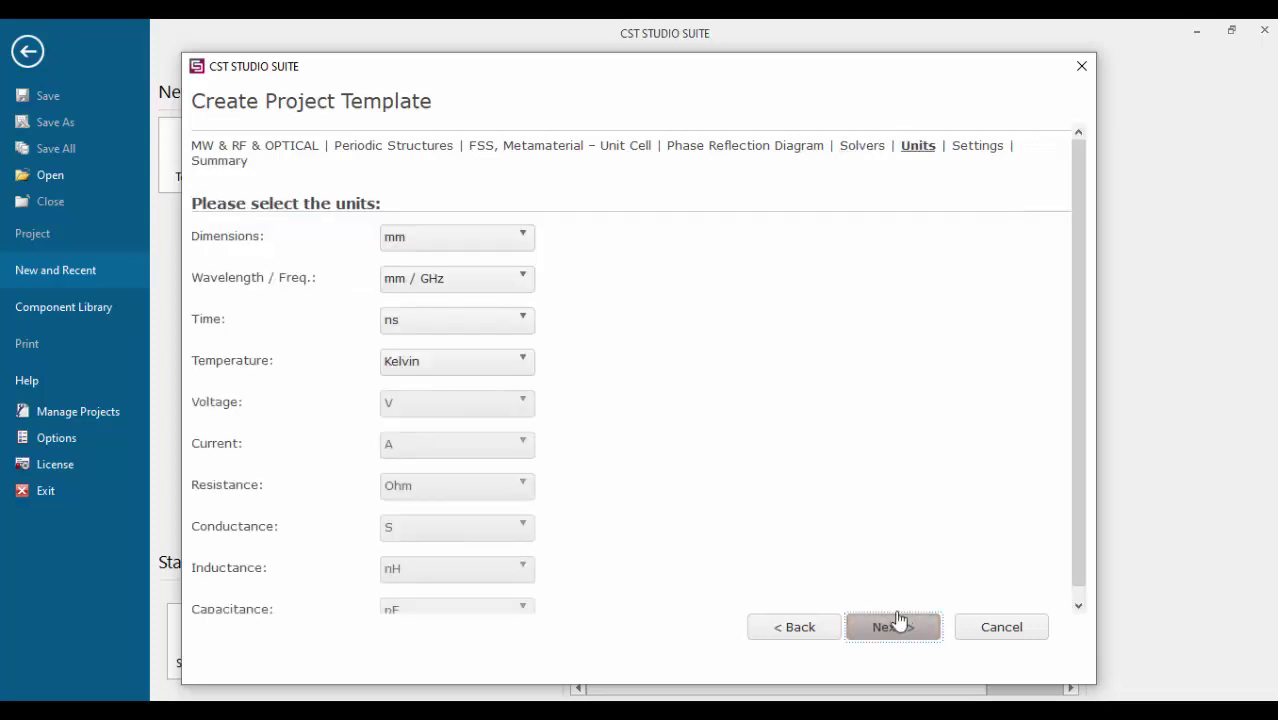
{"action": "left_click", "coordinate": [495, 289]}
{"action": "left_click", "coordinate": [495, 289]}
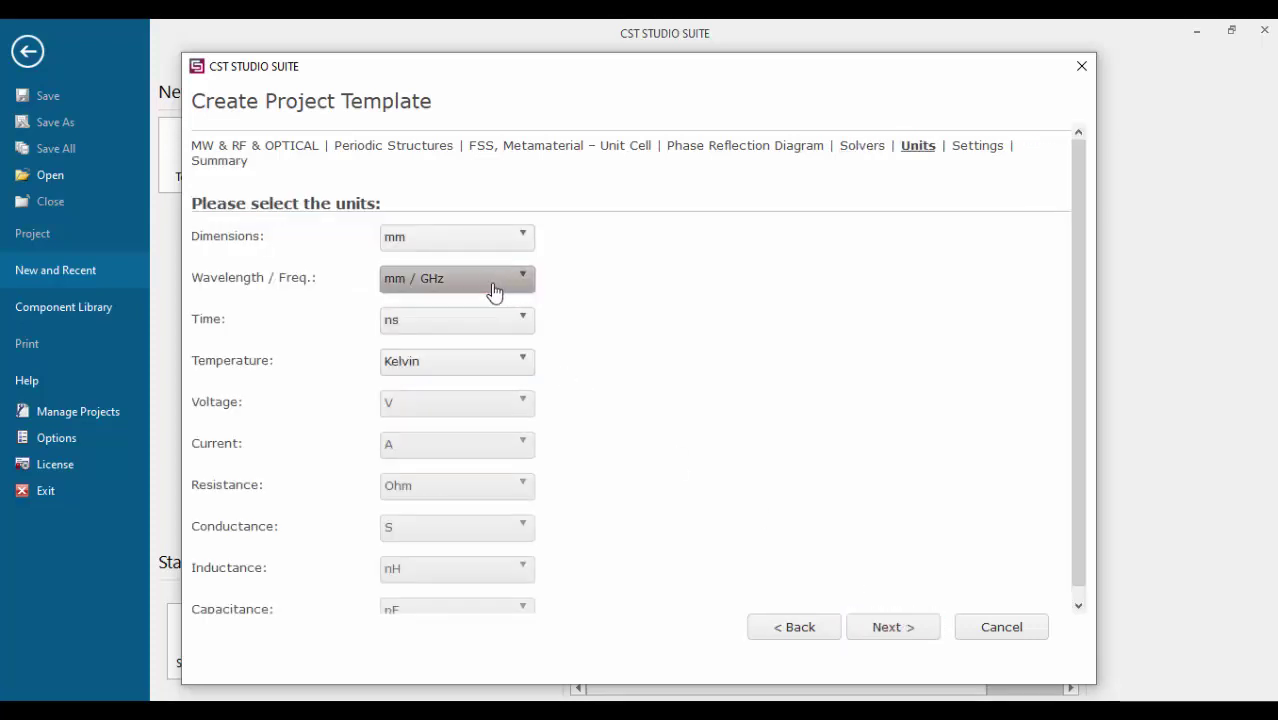
{"action": "left_click", "coordinate": [907, 640]}
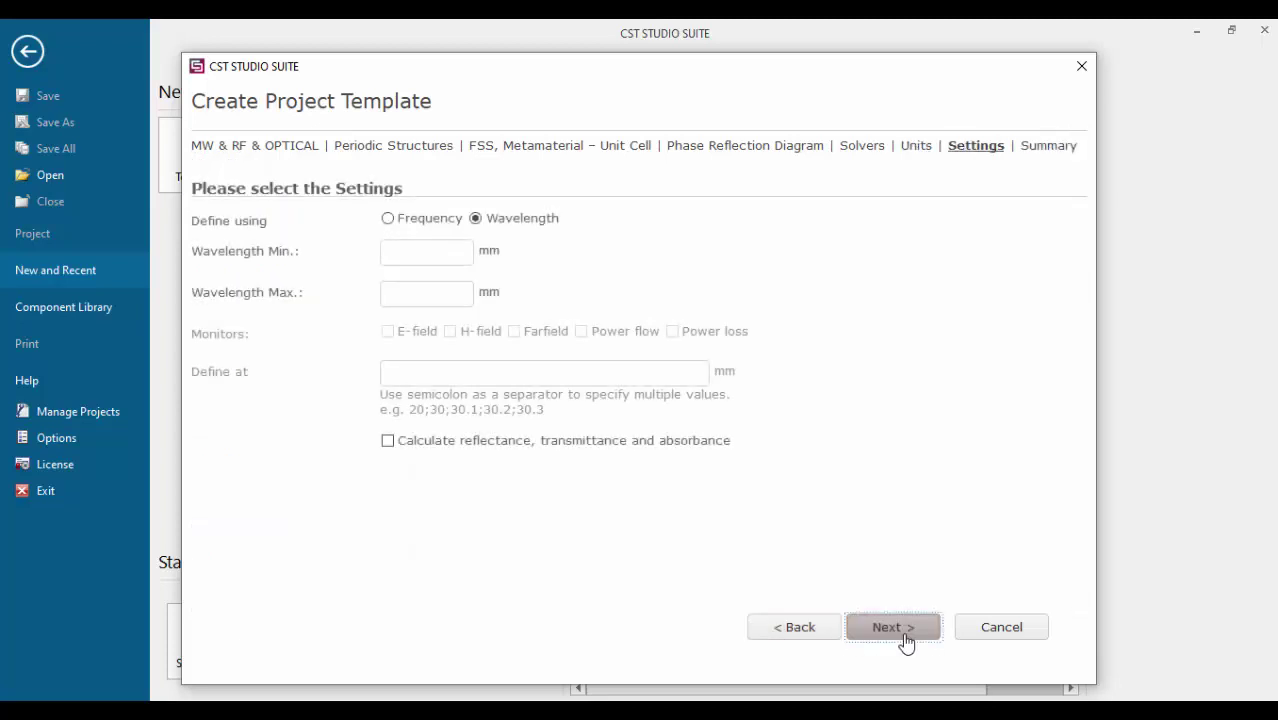
Define the template range by frequency from 3 to 12 GHz and finish creating the project
{"action": "left_click", "coordinate": [390, 219]}
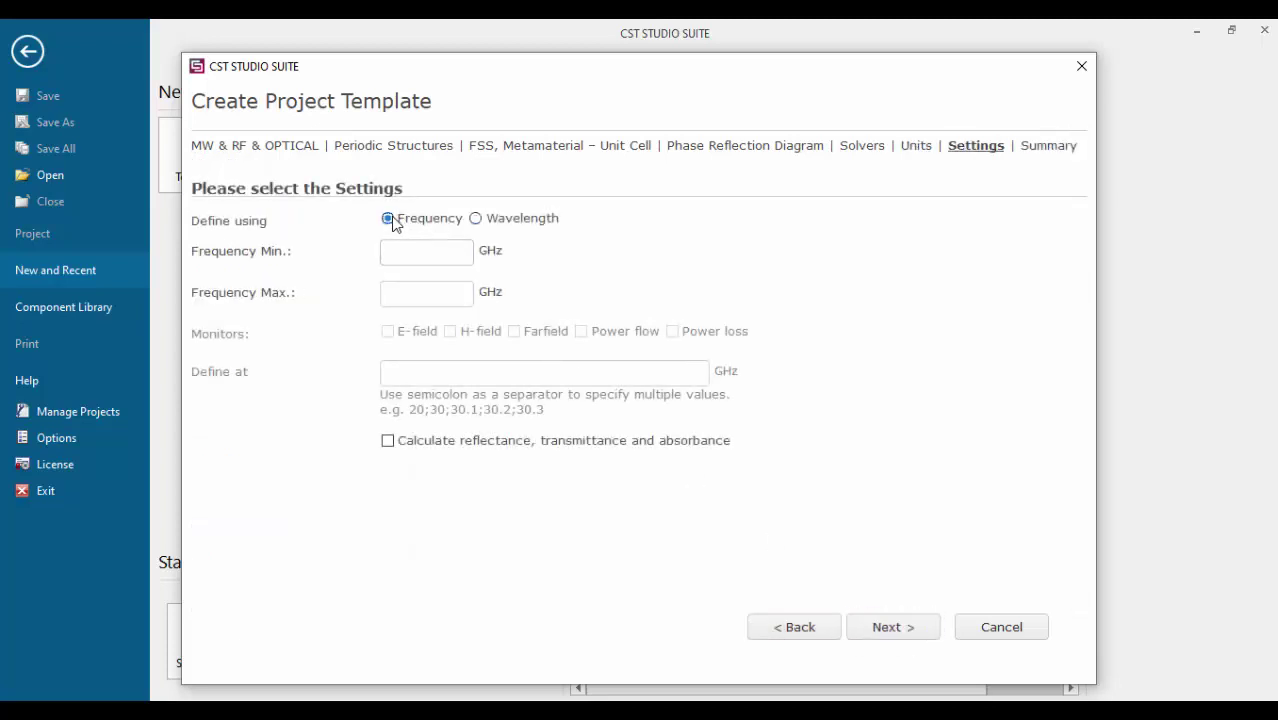
{"action": "left_click", "coordinate": [405, 252]}
{"action": "type", "text": "3"}
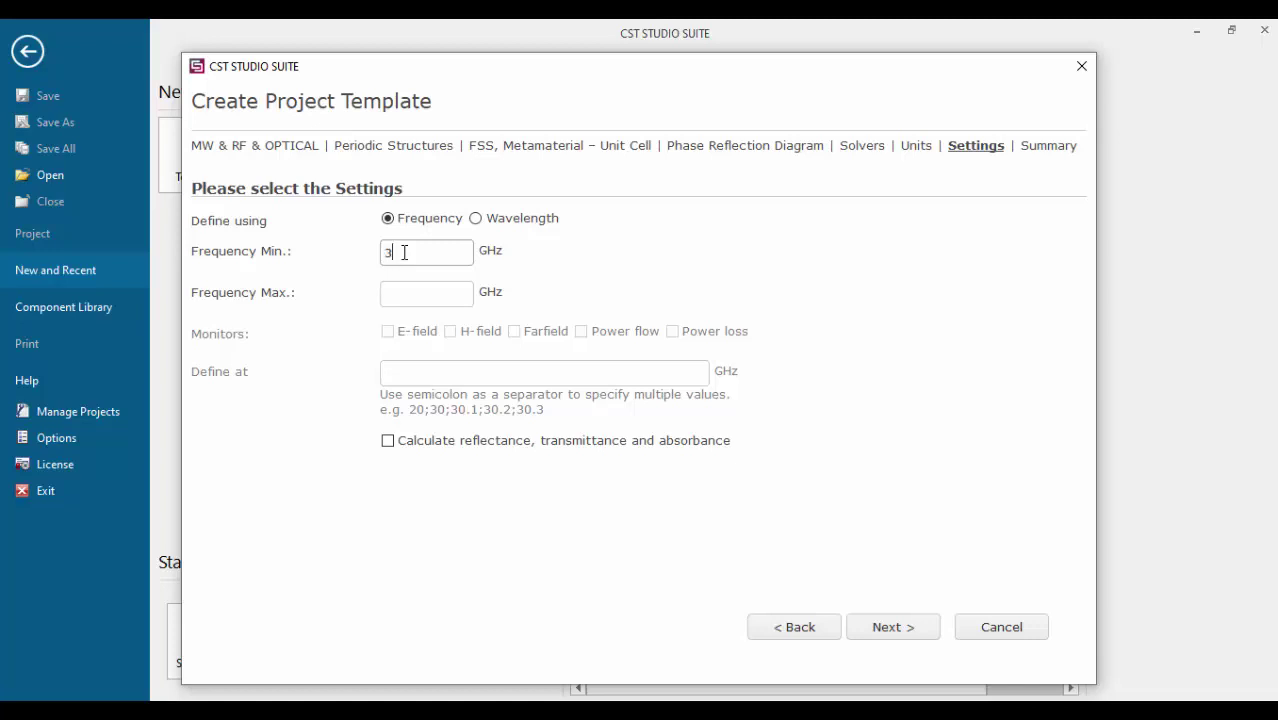
{"action": "left_click", "coordinate": [408, 292]}
{"action": "type", "text": "12"}
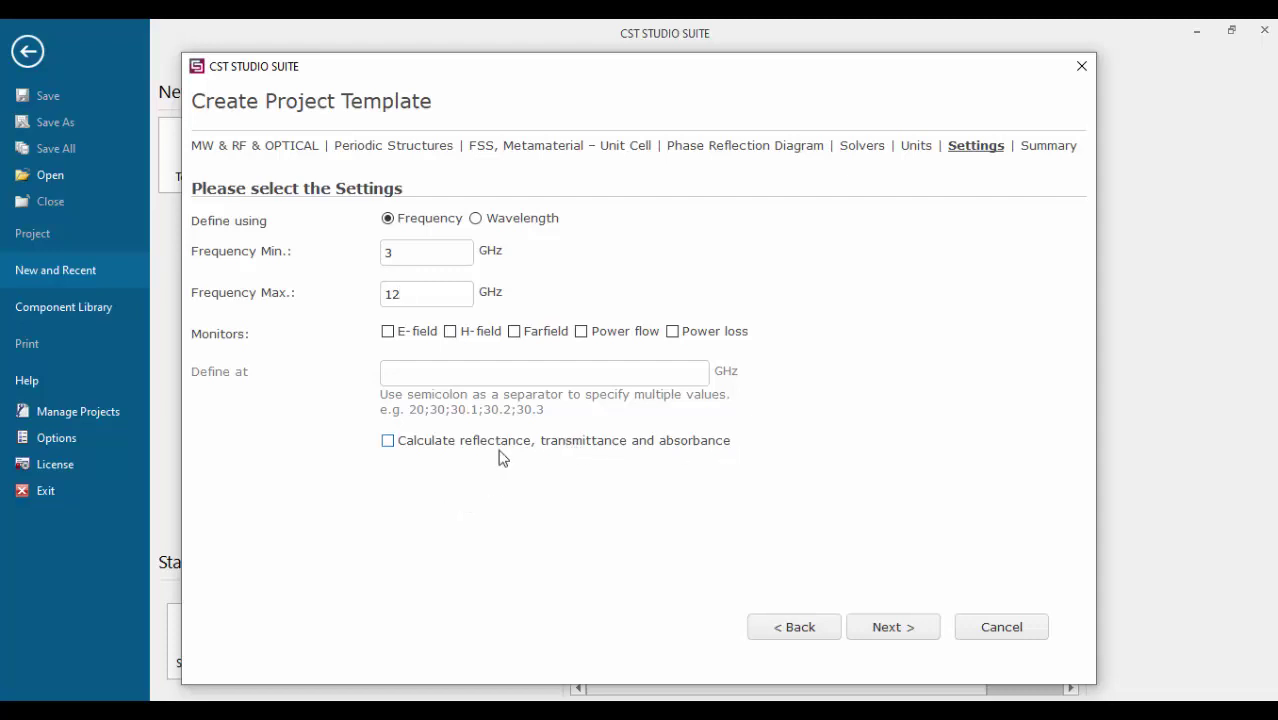
{"action": "left_click", "coordinate": [895, 632]}
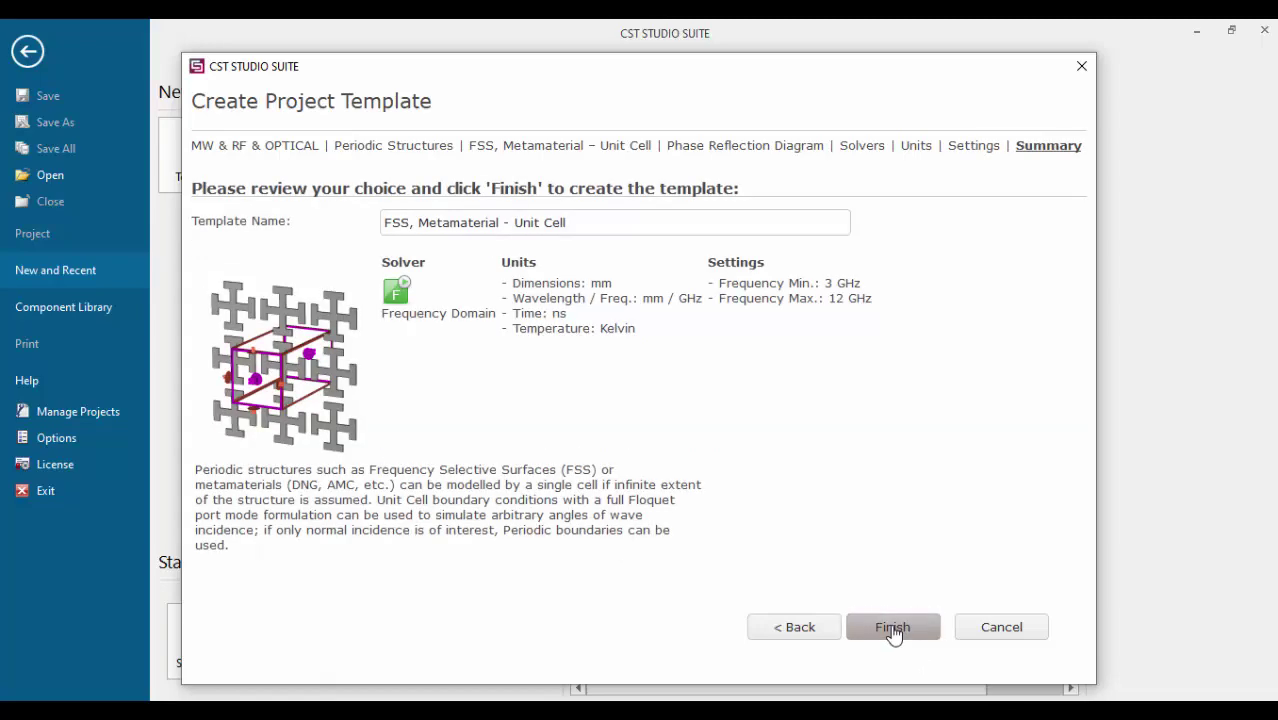
{"action": "left_click", "coordinate": [893, 630]}
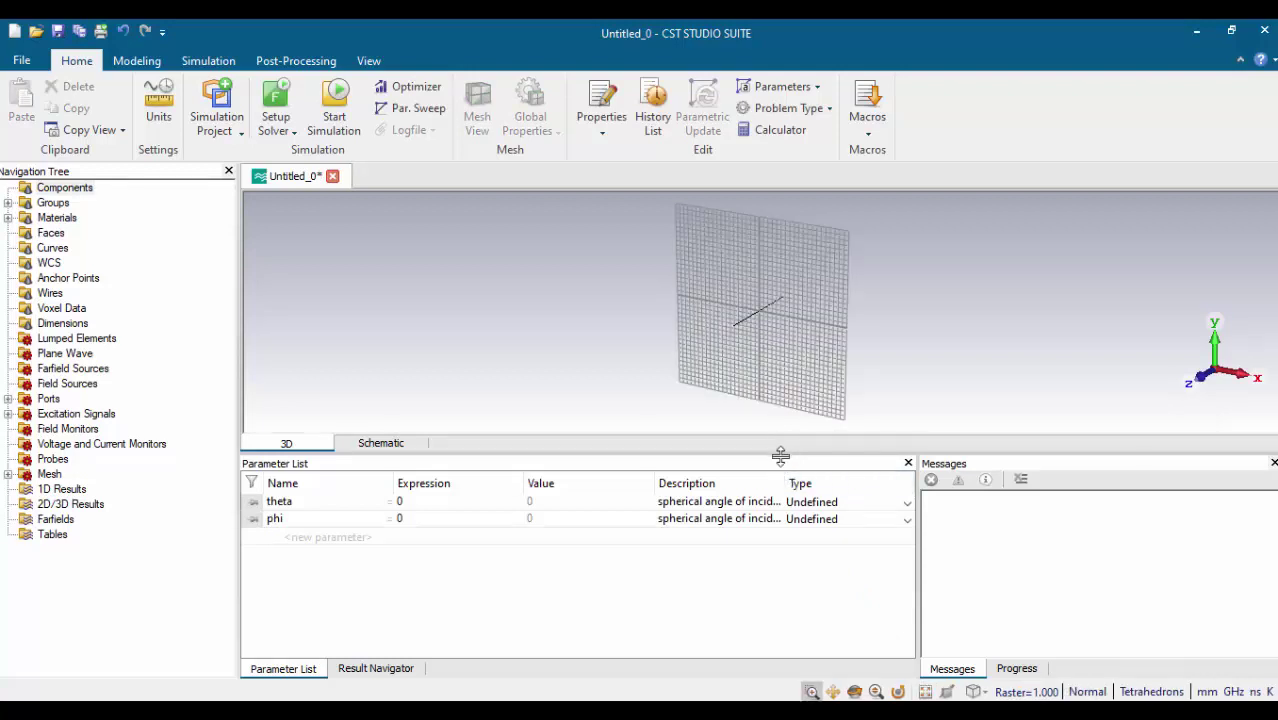
Enlarge the 3D view by shrinking the parameter list area, and activate the local working coordinate system
{"action": "left_click_drag", "start_coordinate": [780, 455], "coordinate": [781, 607]}
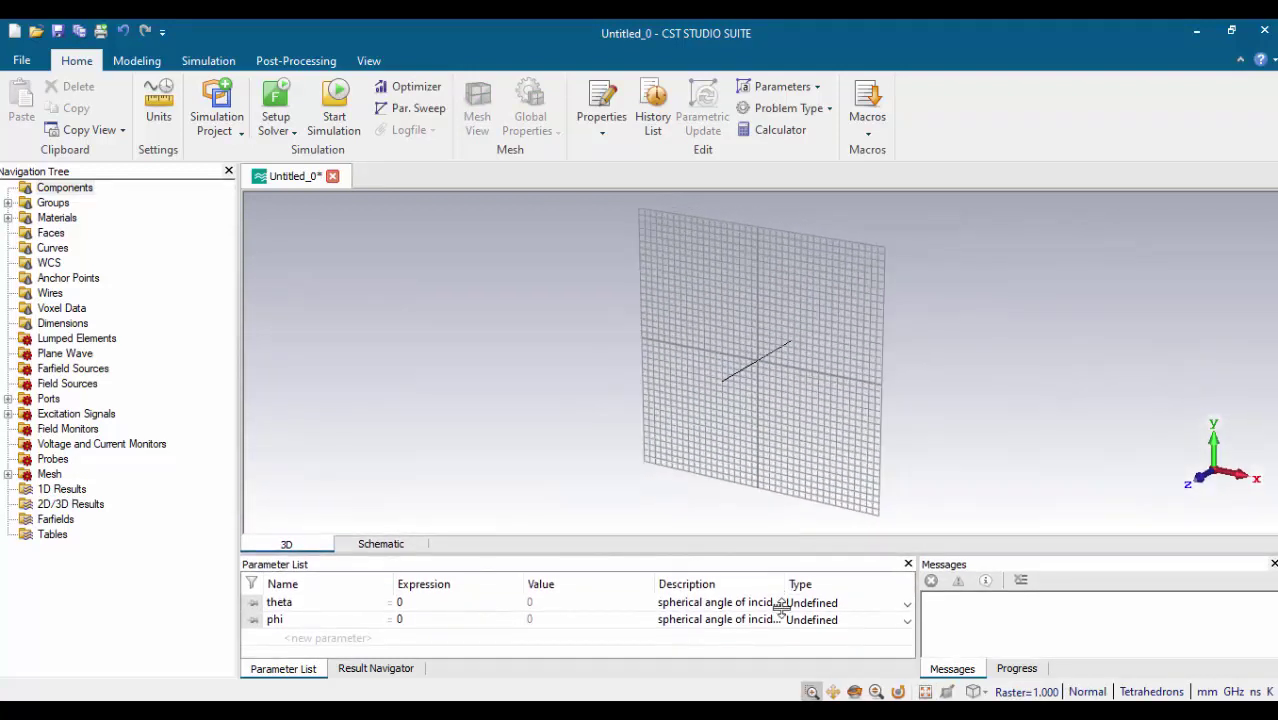
{"action": "right_click", "coordinate": [708, 407]}
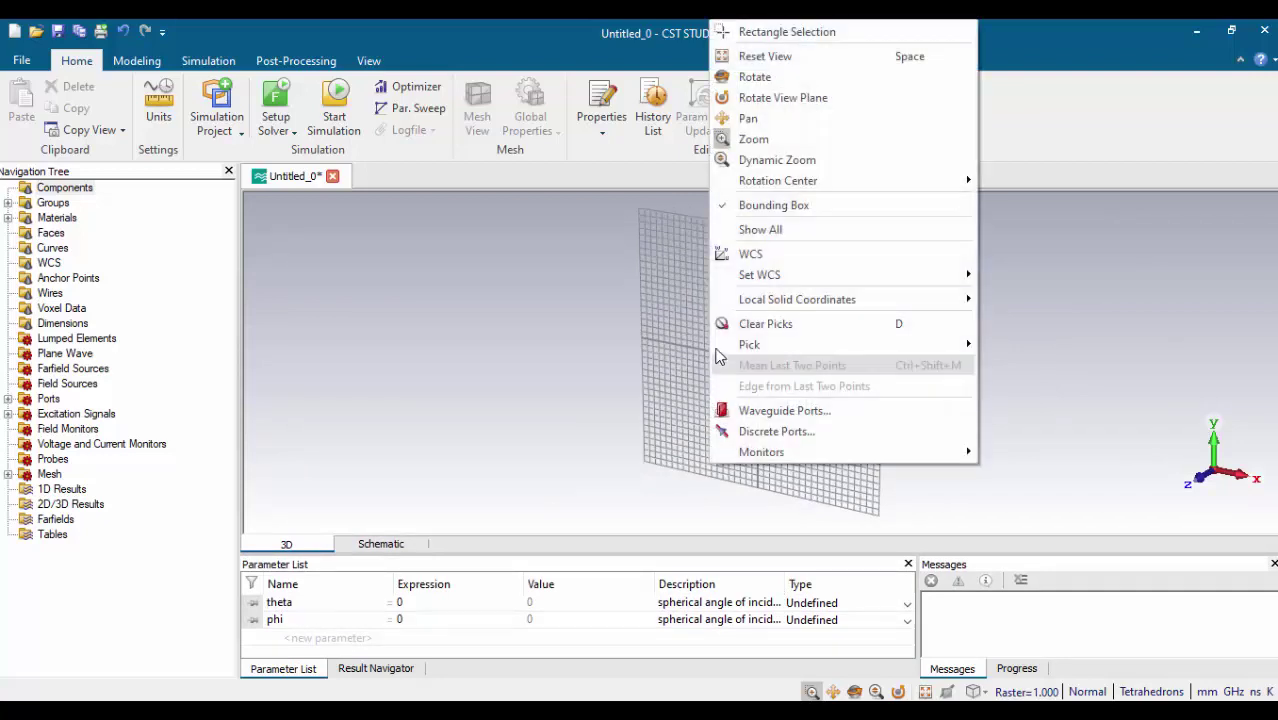
{"action": "mouse_move", "coordinate": [763, 282]}
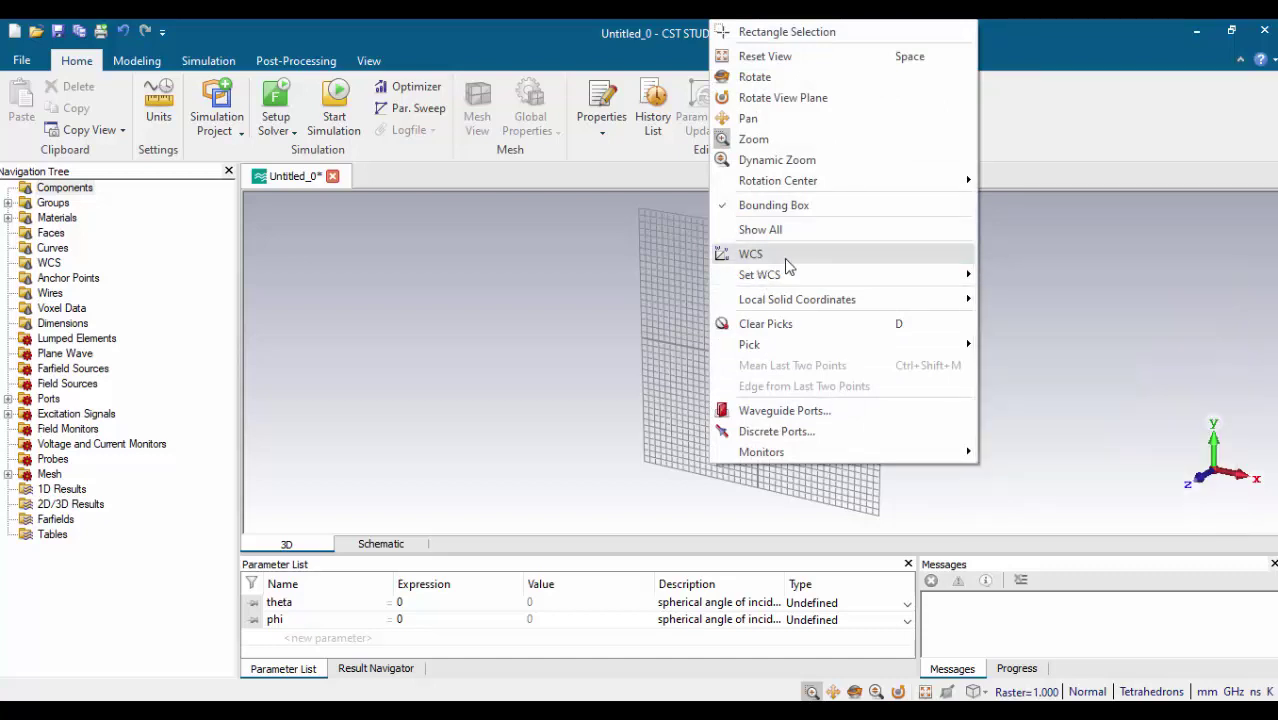
{"action": "left_click", "coordinate": [786, 256]}
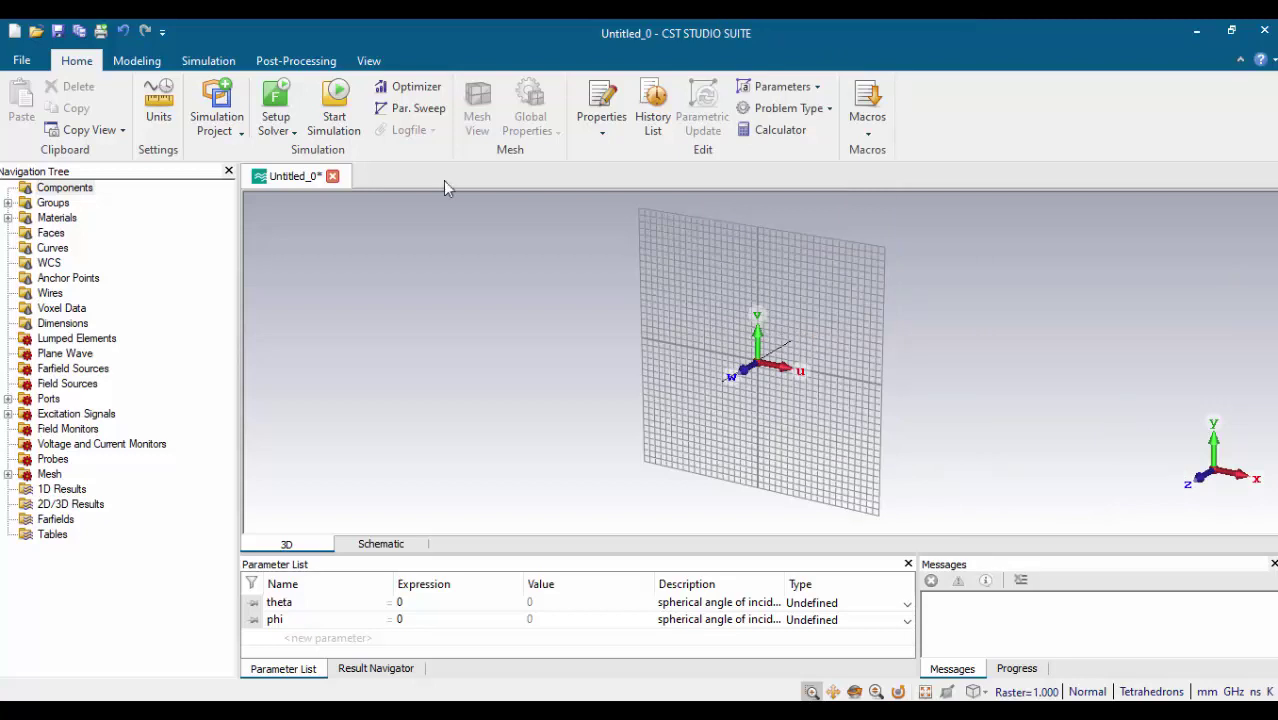
Begin a numerically defined brick named FR4 with a U range from -W/2 to W/2
{"action": "left_click", "coordinate": [150, 64]}
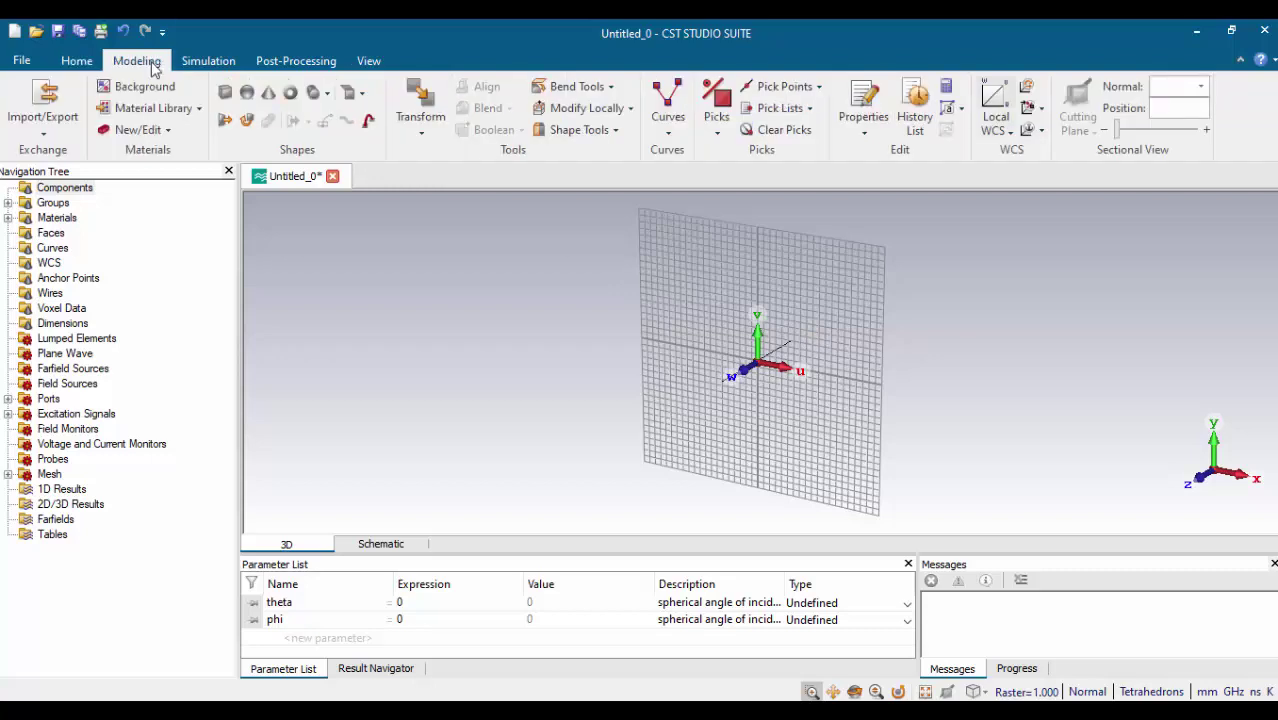
{"action": "left_click", "coordinate": [225, 93]}
{"action": "key", "text": "Escape"}
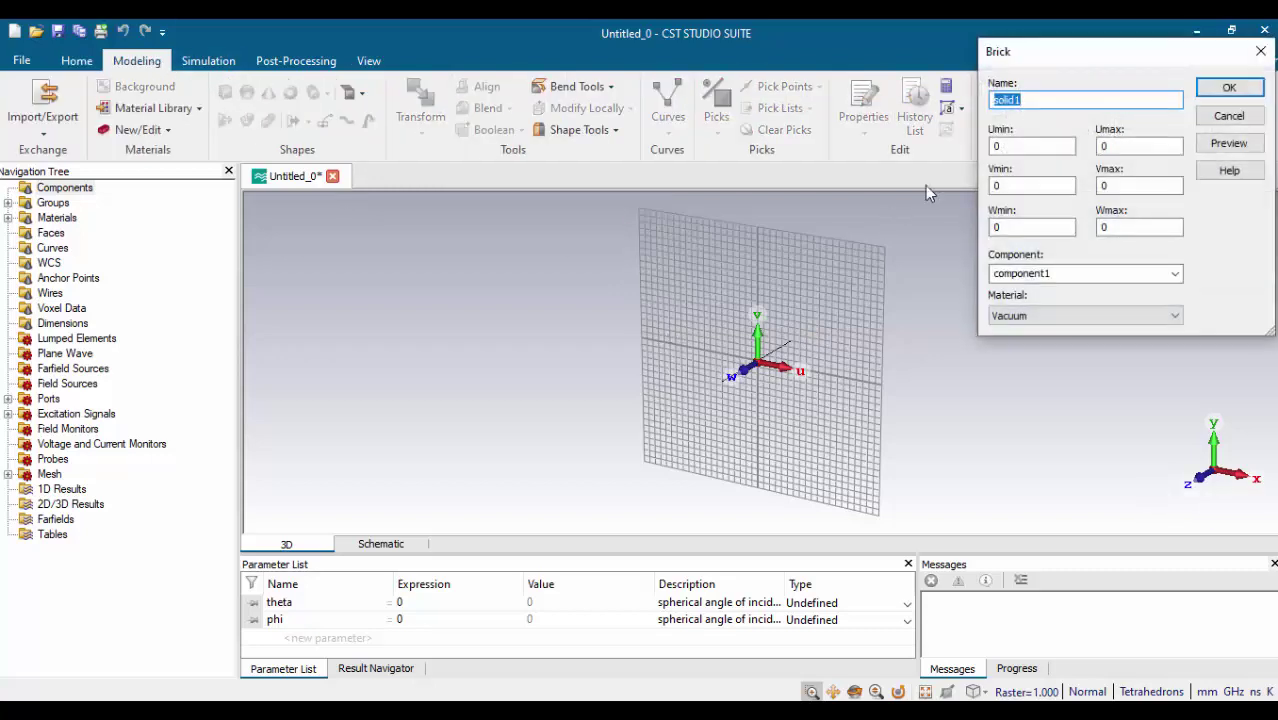
{"action": "type", "text": "FR4"}
{"action": "double_click", "coordinate": [1040, 145]}
{"action": "key", "text": "BackSpace"}
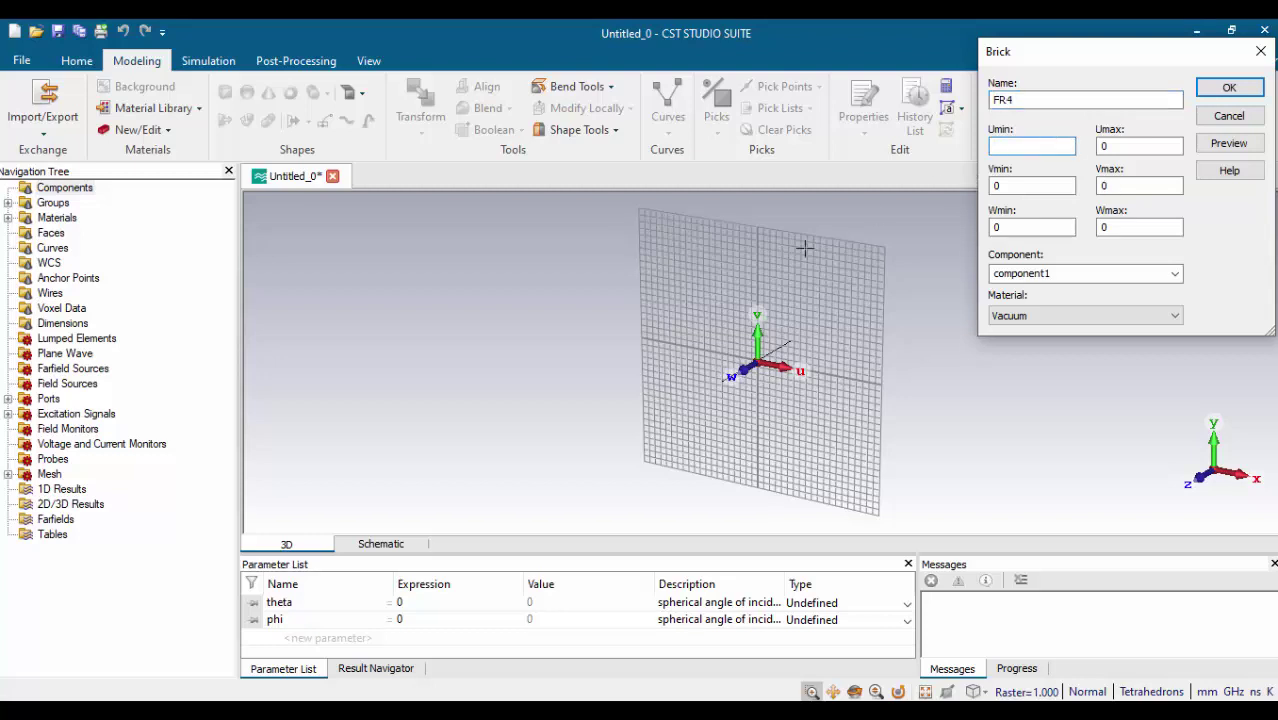
{"action": "type", "text": "-"}
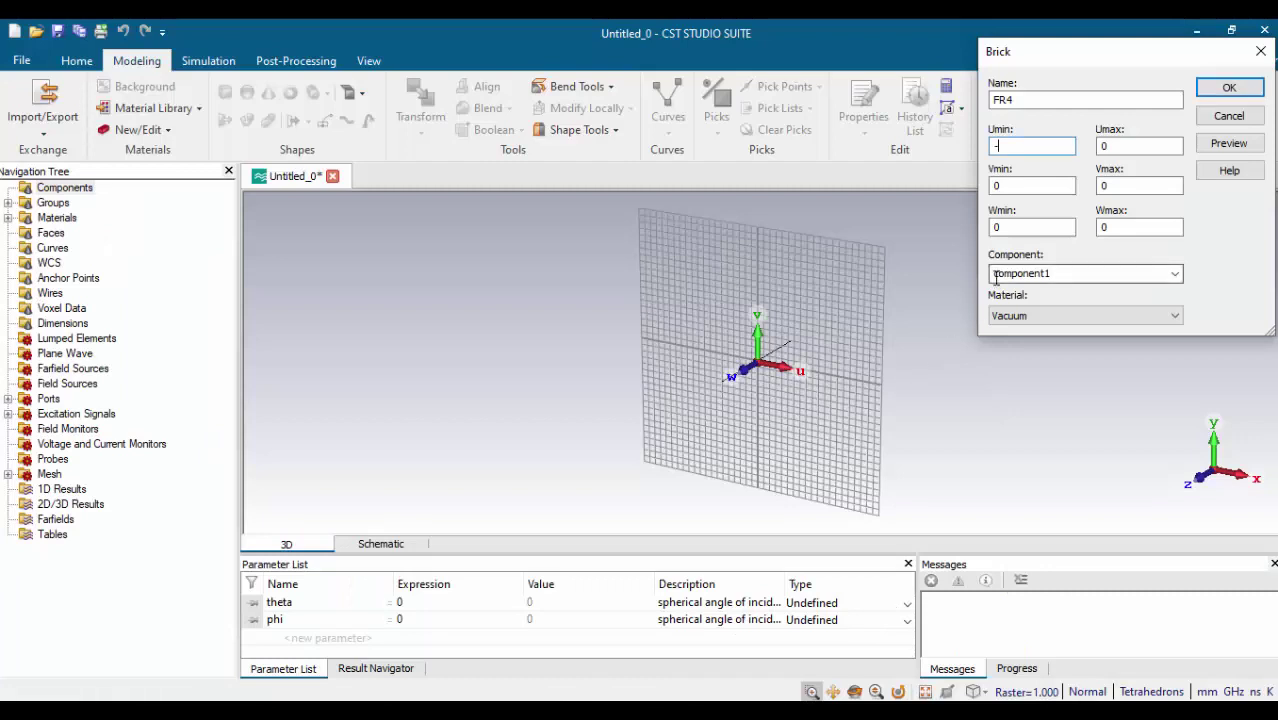
{"action": "type", "text": "W/2"}
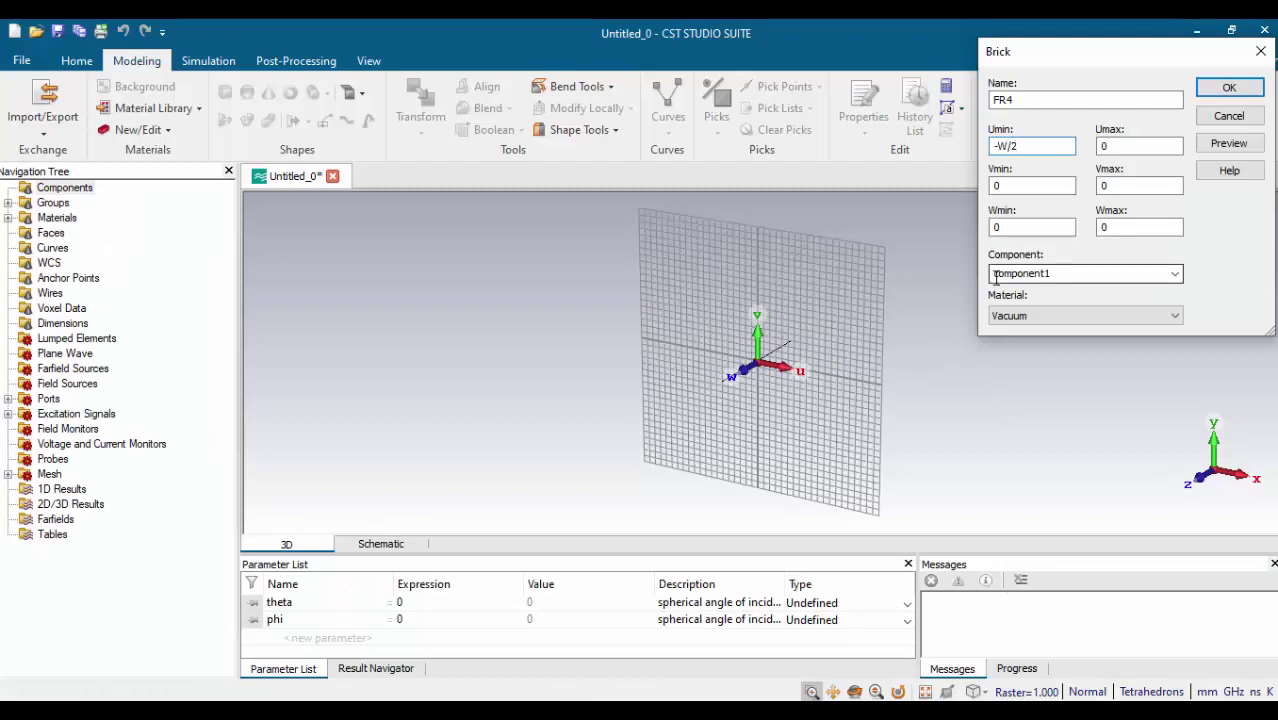
{"action": "key", "text": "Tab"}
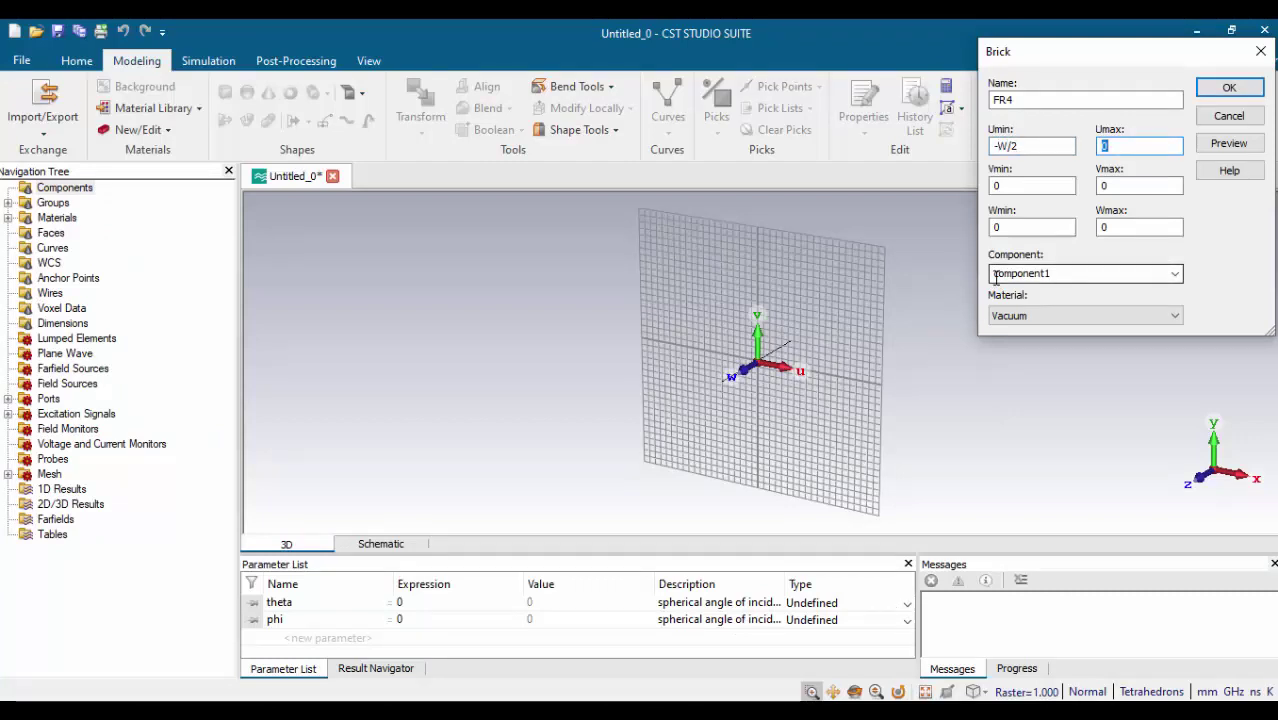
{"action": "type", "text": "W/2"}
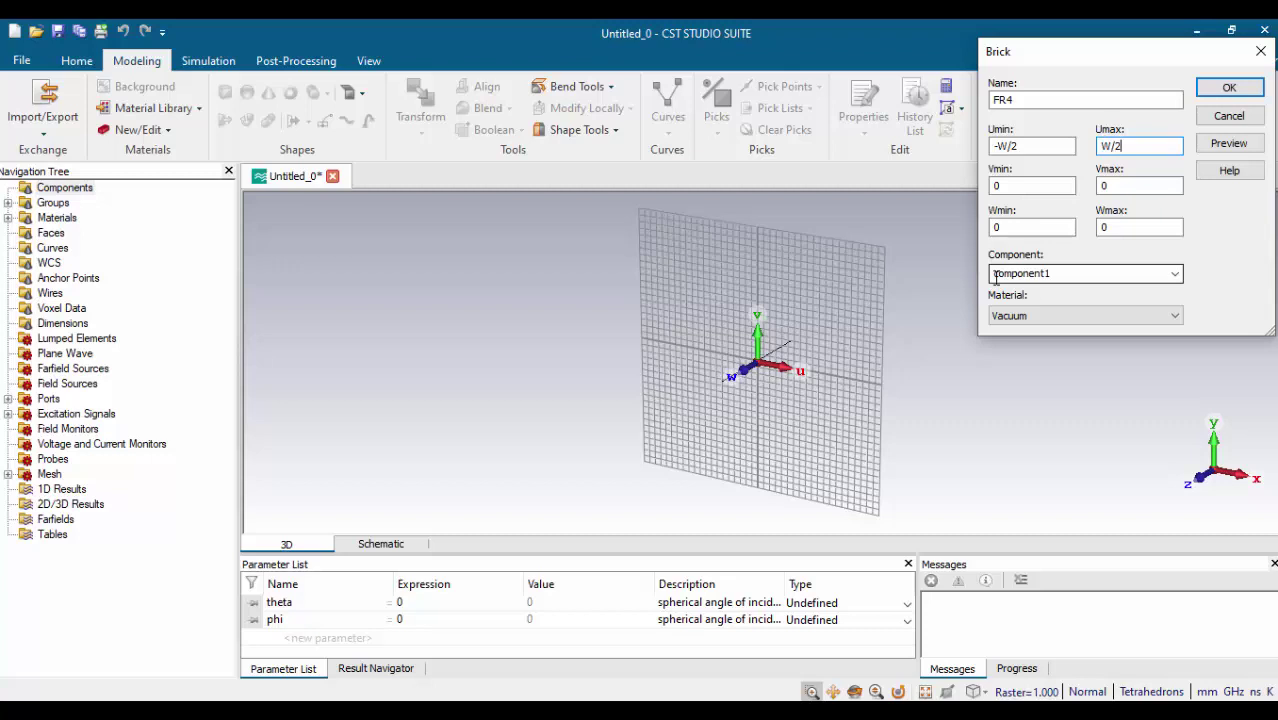
Set the FR4 brick's V range from -W/2 to W/2 and its upper W limit to h
{"action": "left_click", "coordinate": [1018, 186]}
{"action": "key", "text": "BackSpace"}
{"action": "type", "text": "-"}
{"action": "type", "text": "W/2"}
{"action": "double_click", "coordinate": [1122, 186]}
{"action": "key", "text": "BackSpace"}
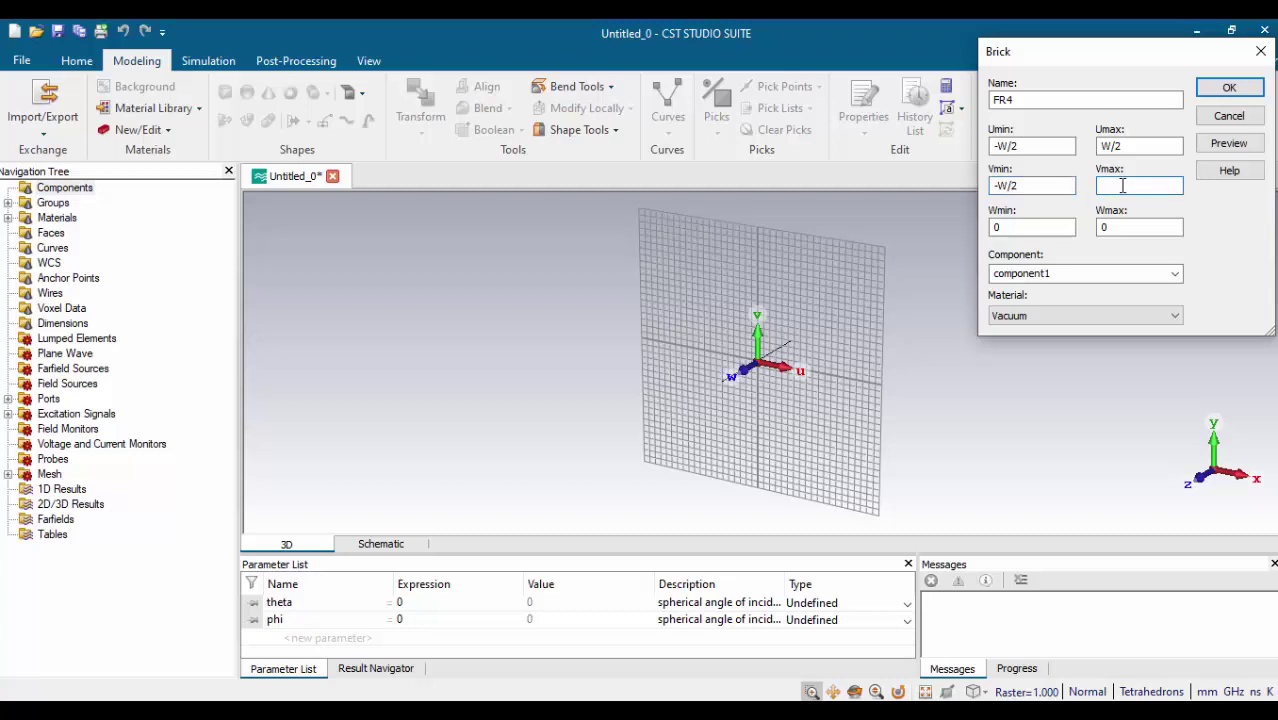
{"action": "type", "text": "W/"}
{"action": "double_click", "coordinate": [1122, 227]}
{"action": "key", "text": "BackSpace"}
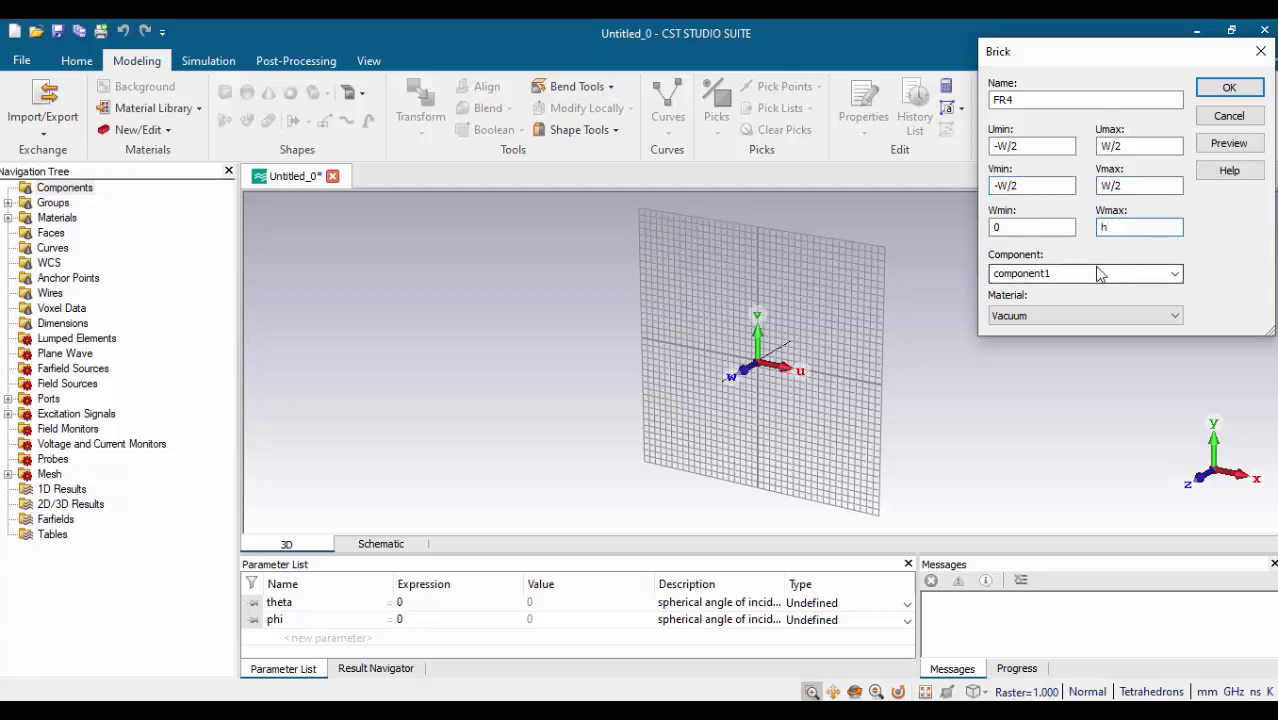
Load FR-4 (lossy) from the material library as the brick's material
{"action": "left_click", "coordinate": [1090, 315]}
{"action": "left_click", "coordinate": [1054, 341]}
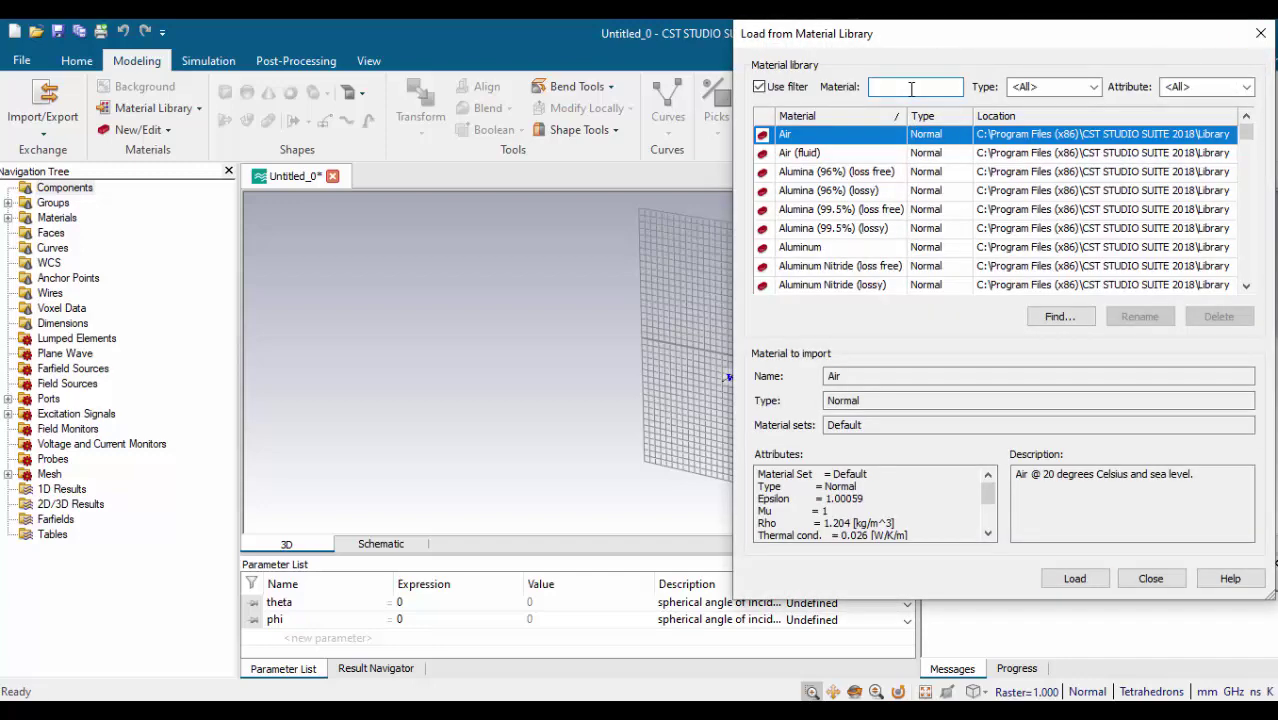
{"action": "type", "text": "fr"}
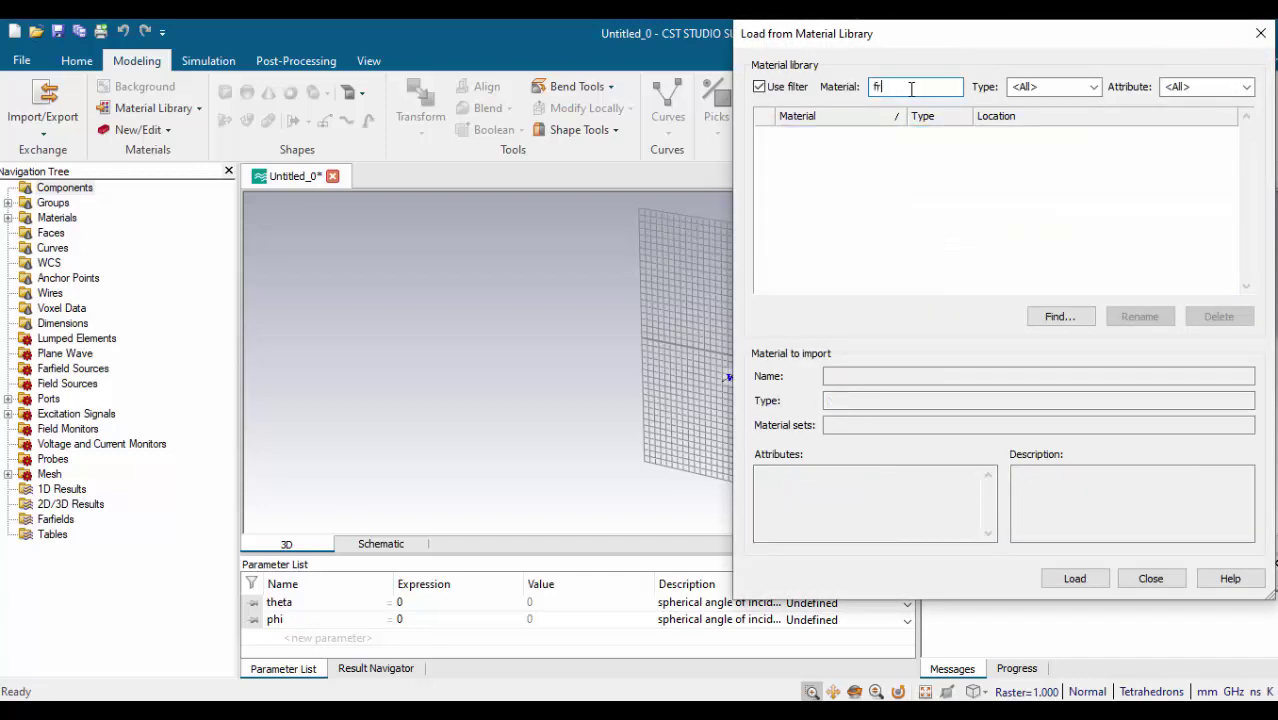
{"action": "type", "text": "4-"}
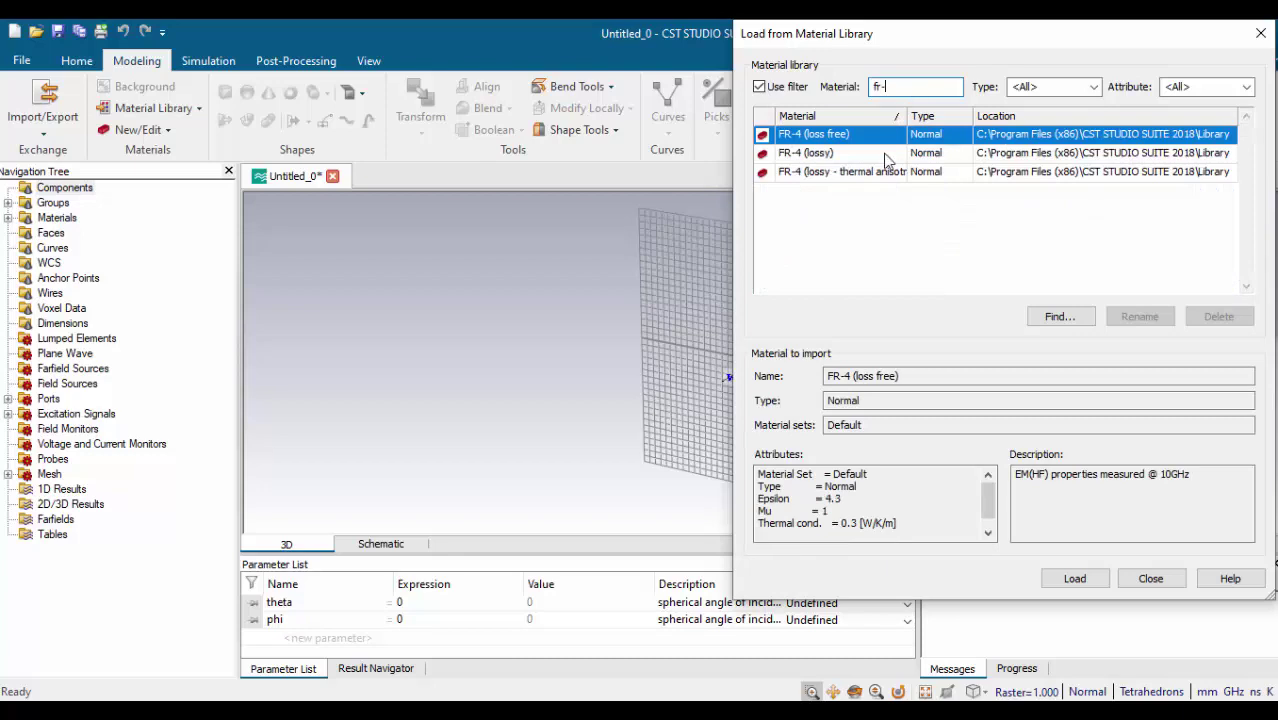
{"action": "left_click", "coordinate": [884, 154]}
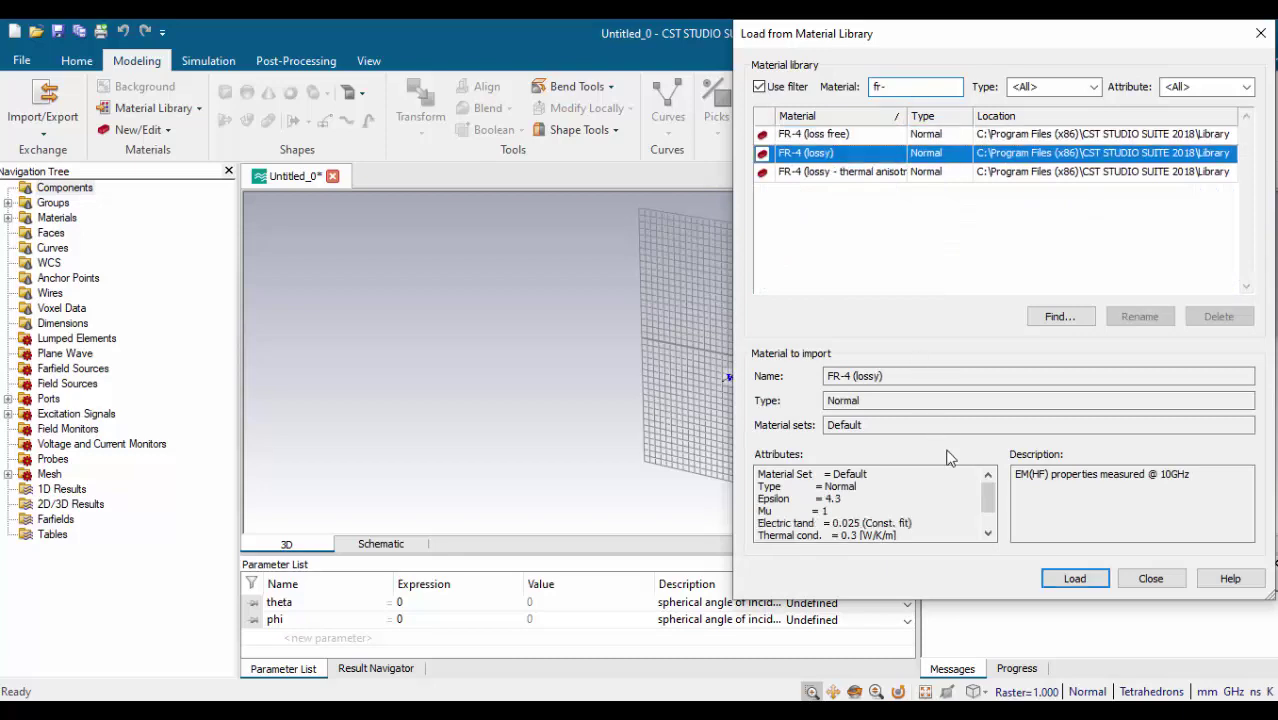
{"action": "left_click", "coordinate": [1072, 580]}
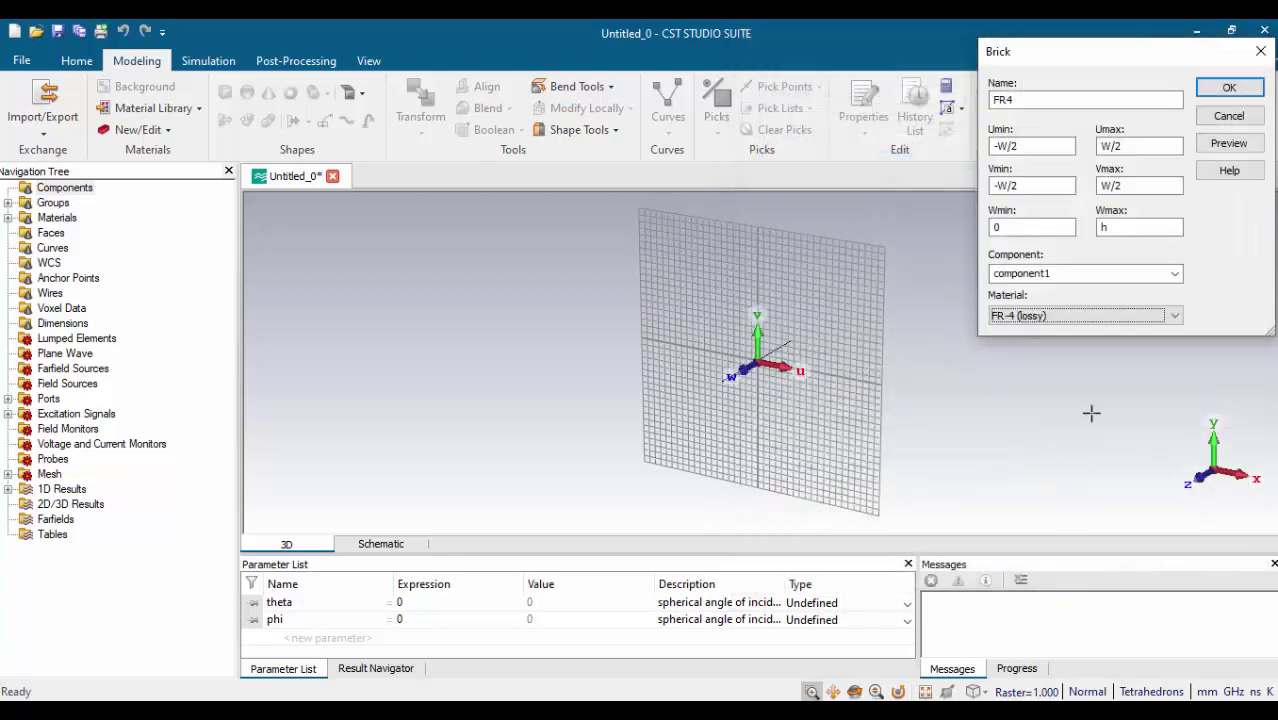
Define the missing parameters W = 7 and h = 2.4, and create the FR4 substrate brick
{"action": "left_click", "coordinate": [1228, 144]}
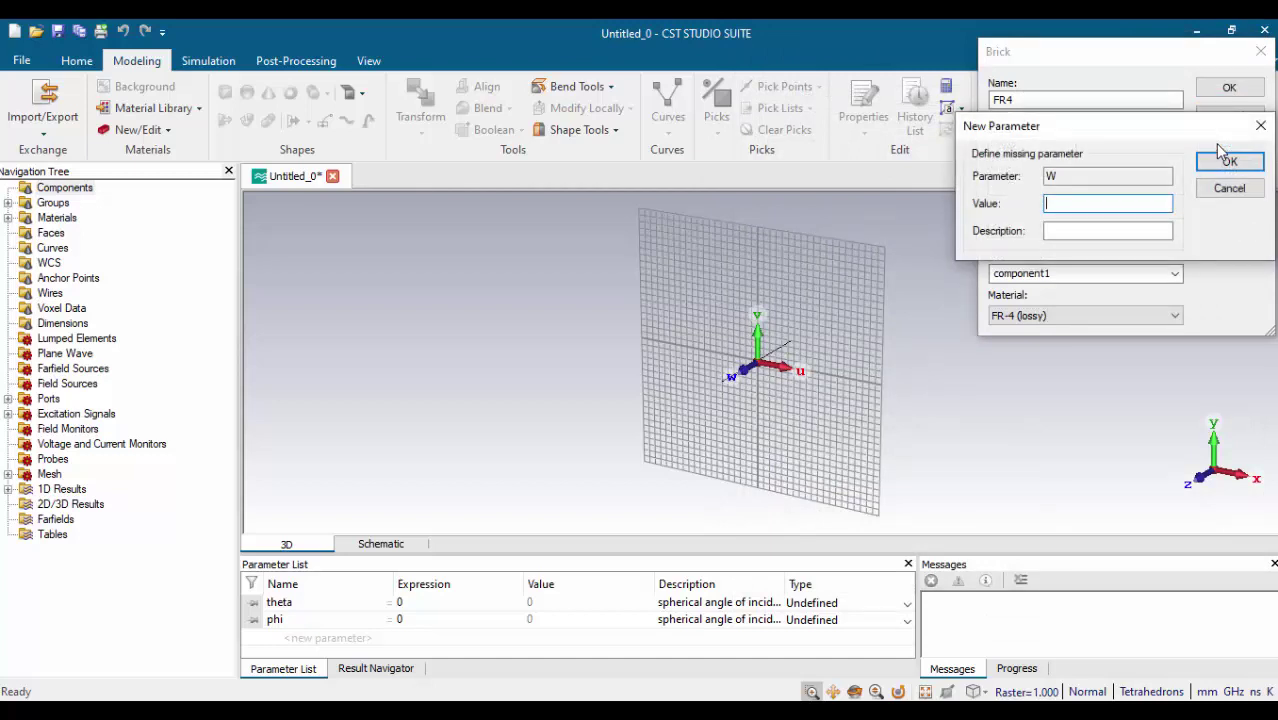
{"action": "type", "text": "7"}
{"action": "key", "text": "Return"}
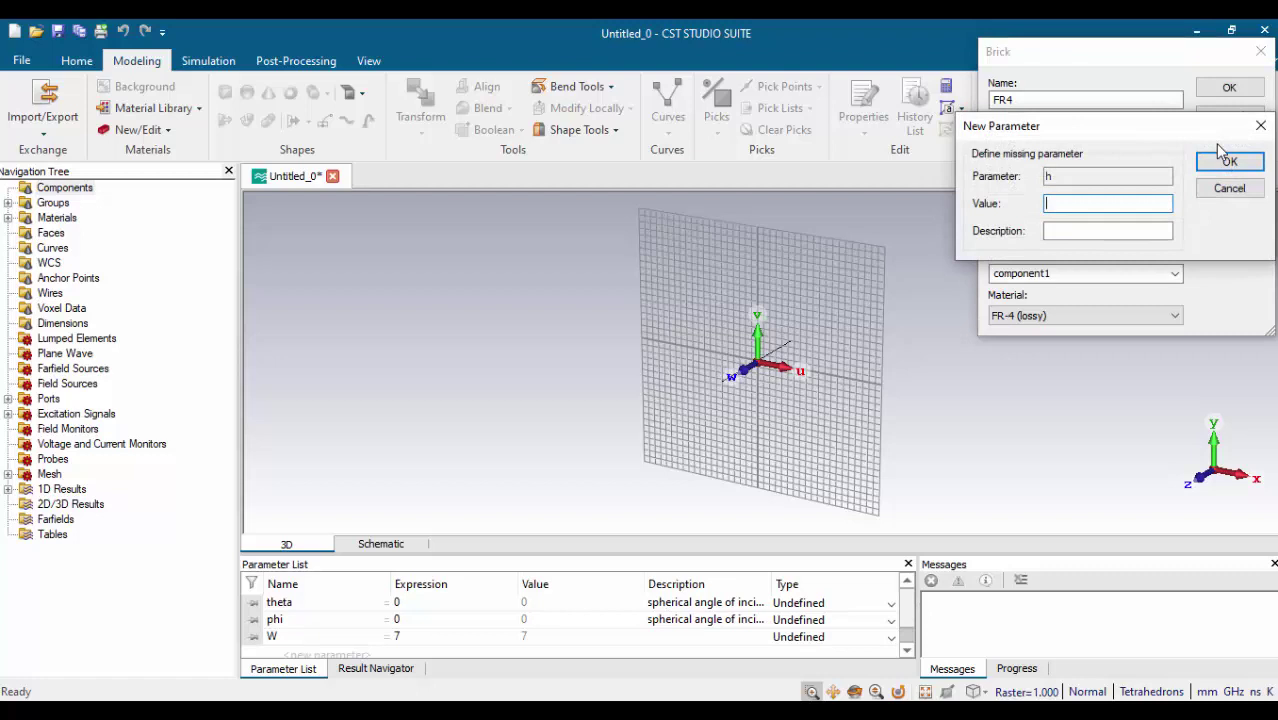
{"action": "left_click", "coordinate": [1222, 158]}
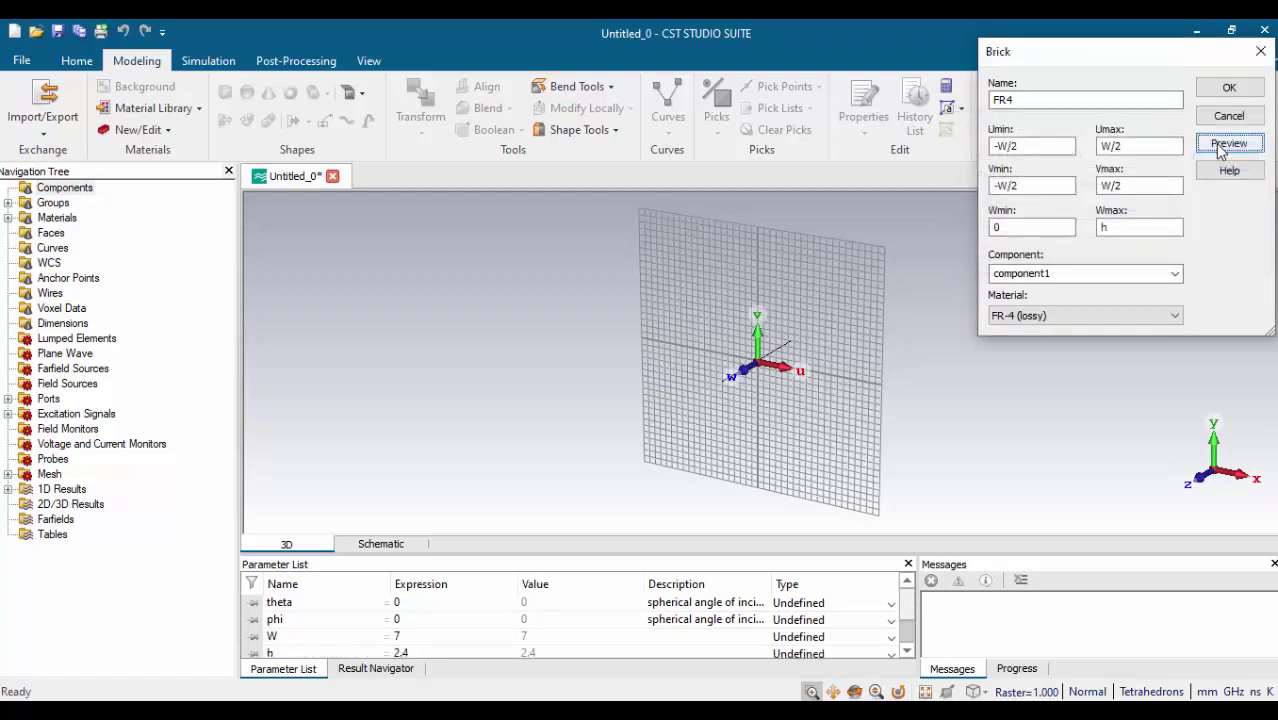
{"action": "left_click", "coordinate": [1229, 90]}
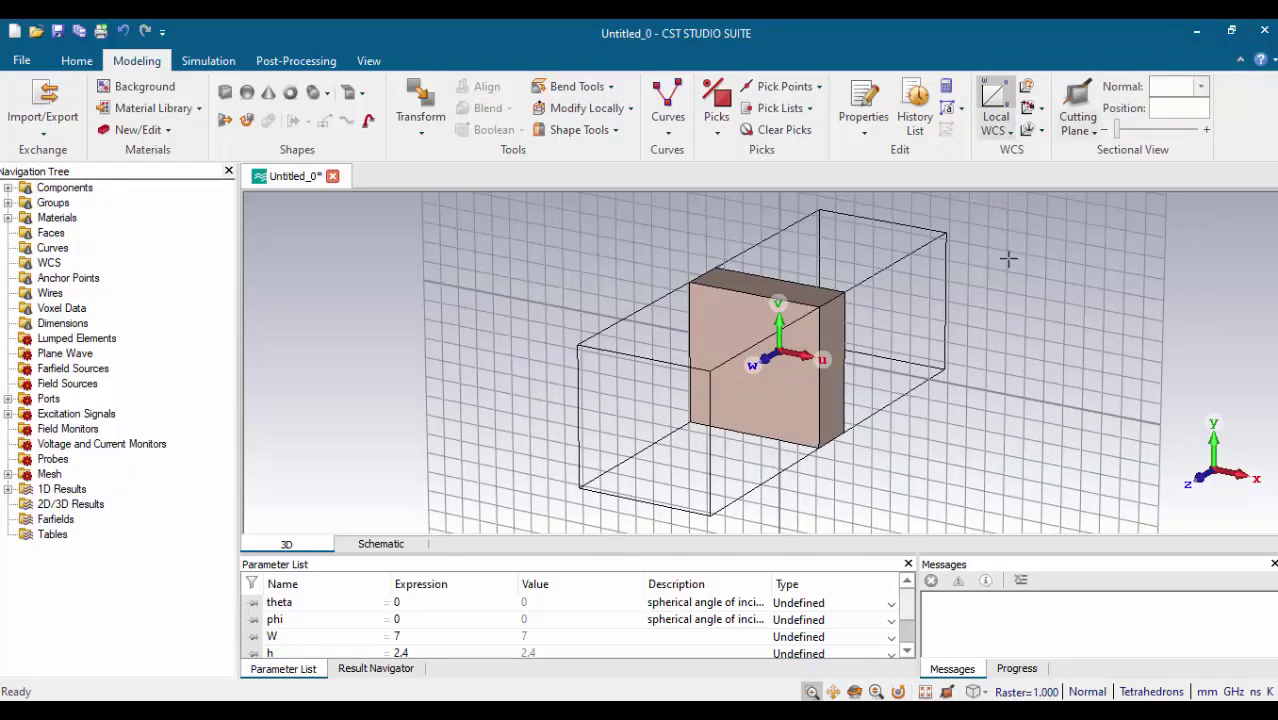
Hide the bounding box around the substrate in the 3D view
{"action": "left_click_drag", "start_coordinate": [879, 374], "coordinate": [879, 375]}
{"action": "key", "text": "space"}
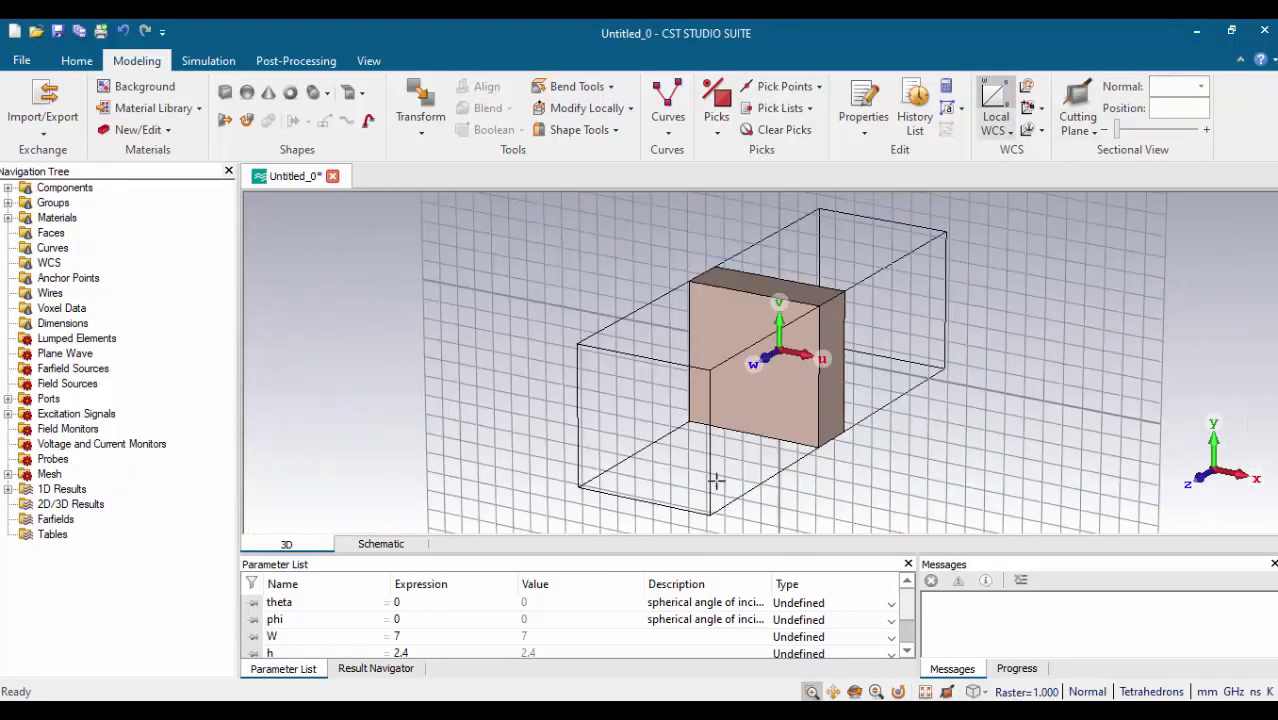
{"action": "left_click_drag", "start_coordinate": [770, 364], "coordinate": [893, 308]}
{"action": "left_click", "coordinate": [368, 61]}
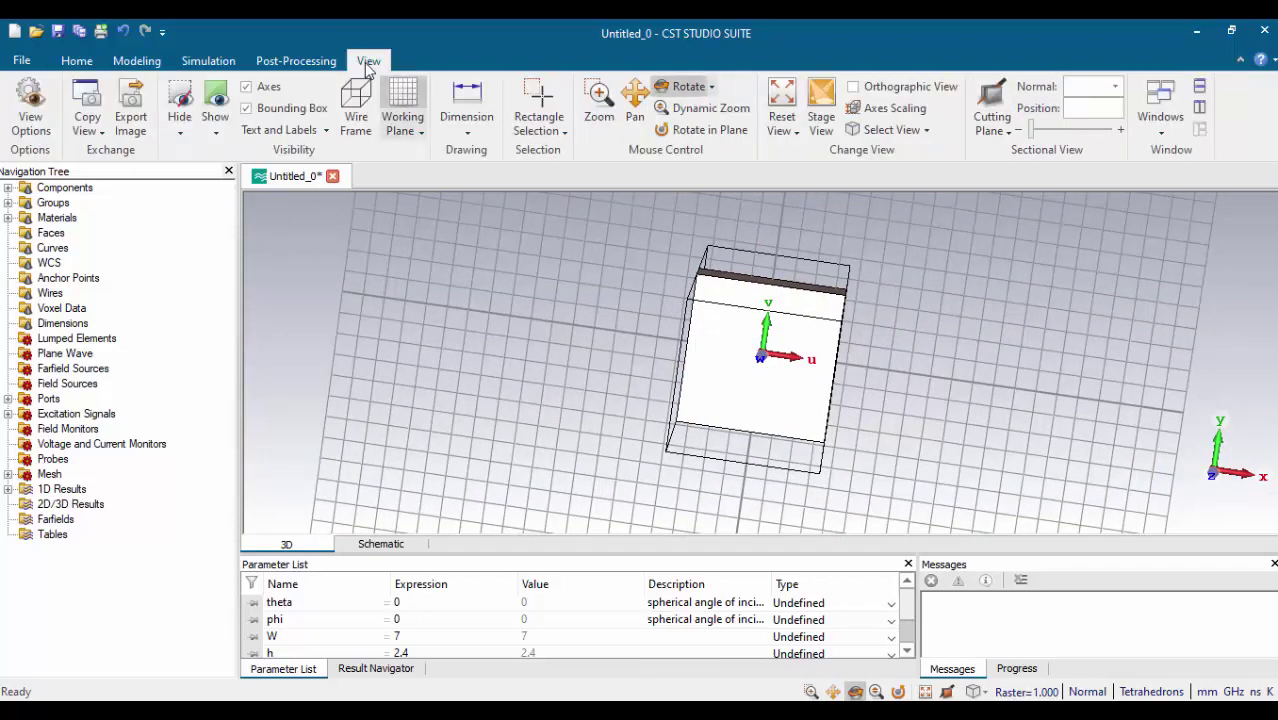
{"action": "left_click", "coordinate": [266, 110]}
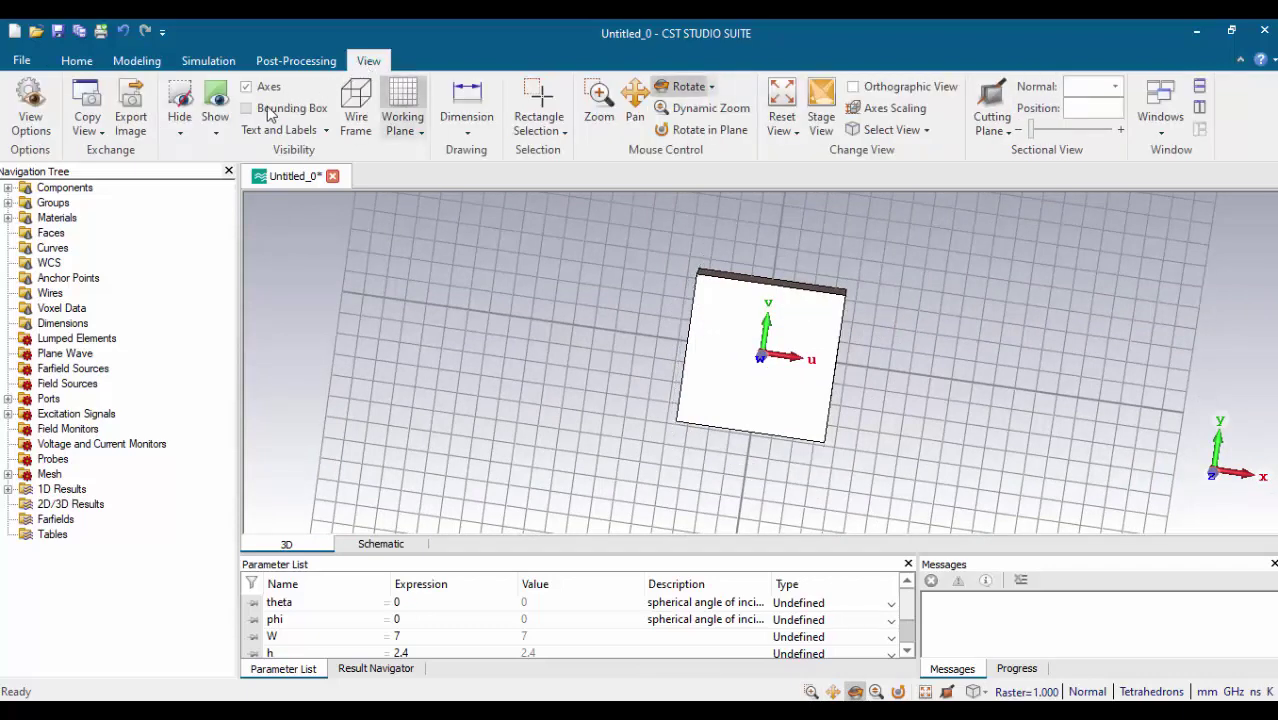
Pick the back face of the FR4 substrate and align the local coordinate system with it
{"action": "left_click_drag", "start_coordinate": [765, 411], "coordinate": [508, 310]}
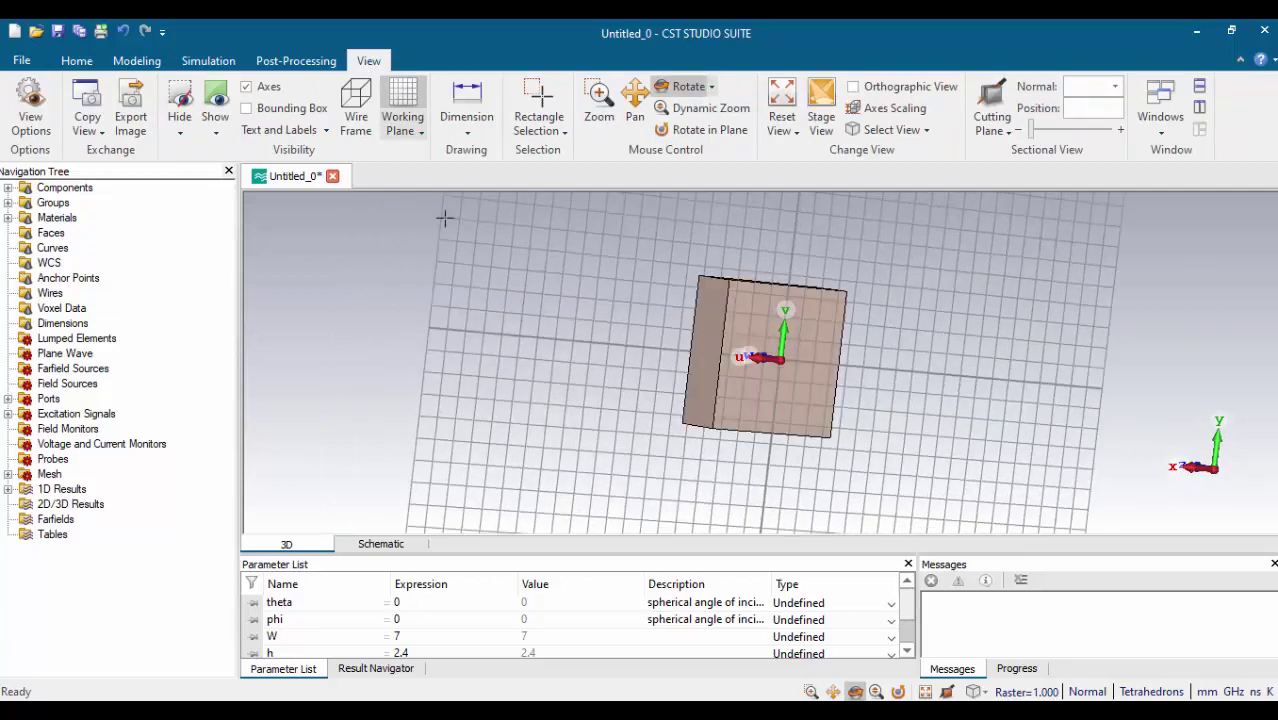
{"action": "left_click", "coordinate": [140, 62]}
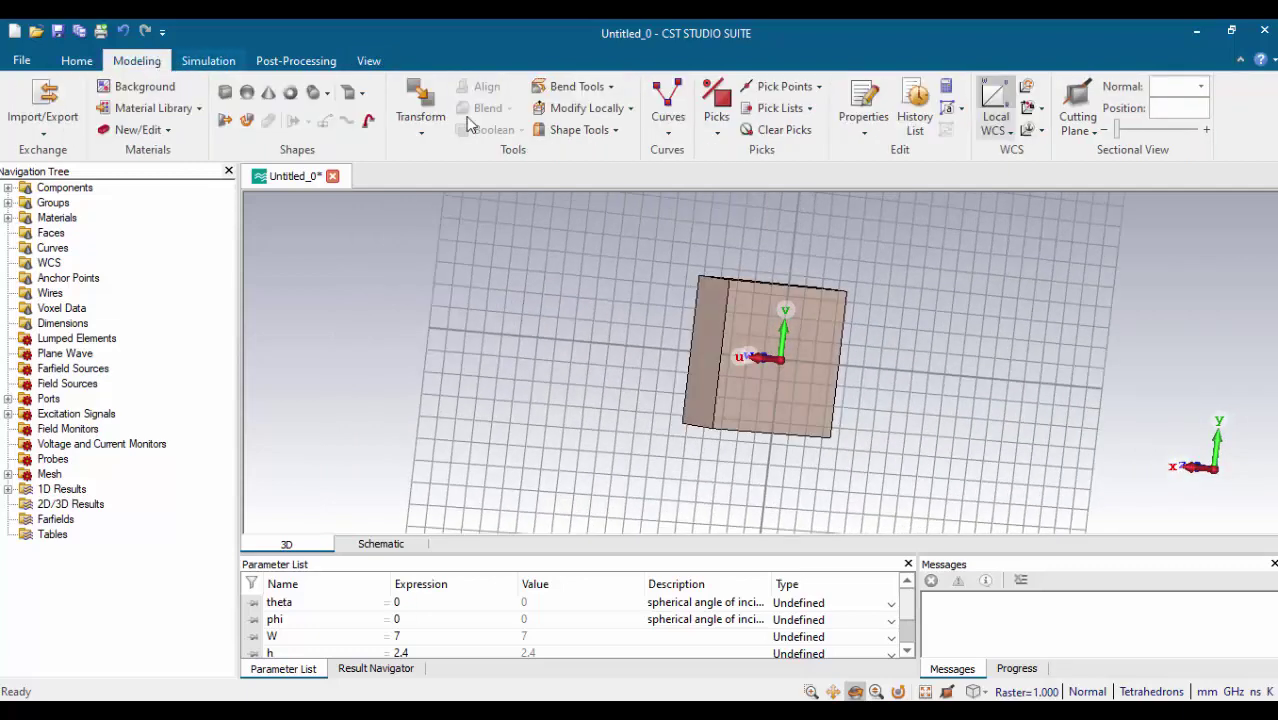
{"action": "left_click", "coordinate": [716, 100]}
{"action": "left_click", "coordinate": [768, 306]}
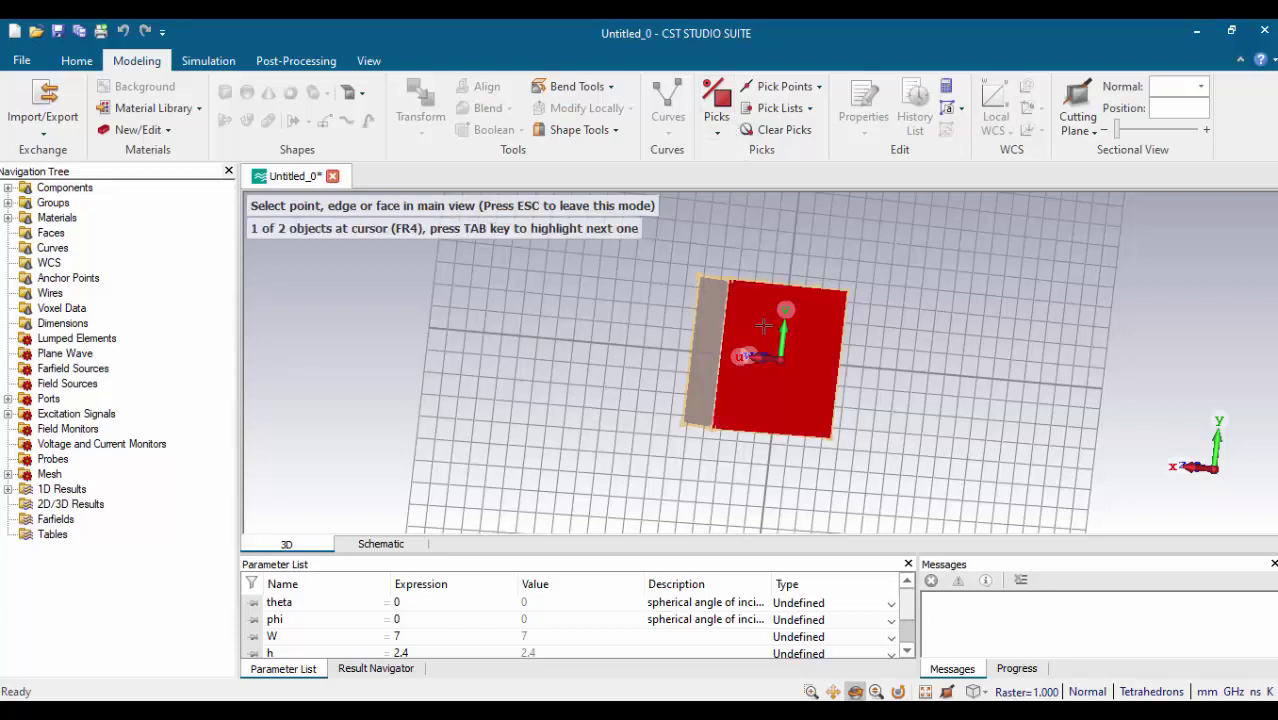
{"action": "left_click", "coordinate": [763, 325]}
{"action": "right_click", "coordinate": [763, 325]}
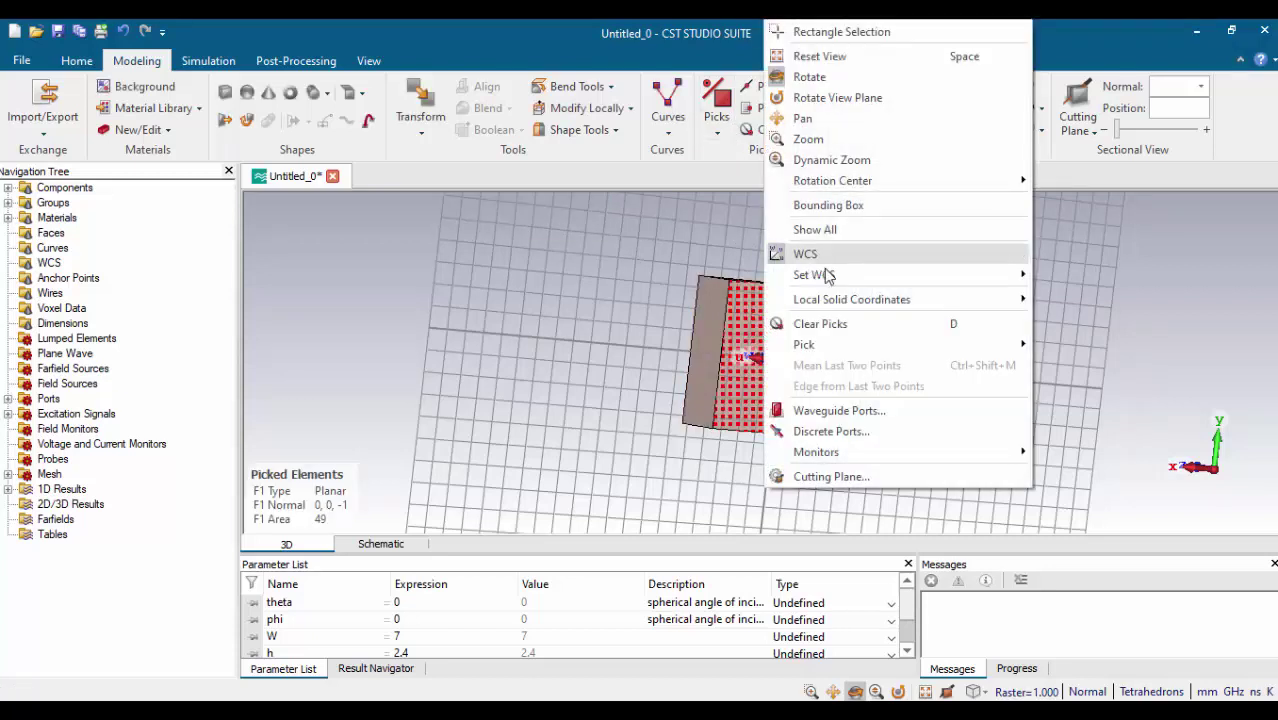
{"action": "mouse_move", "coordinate": [850, 274]}
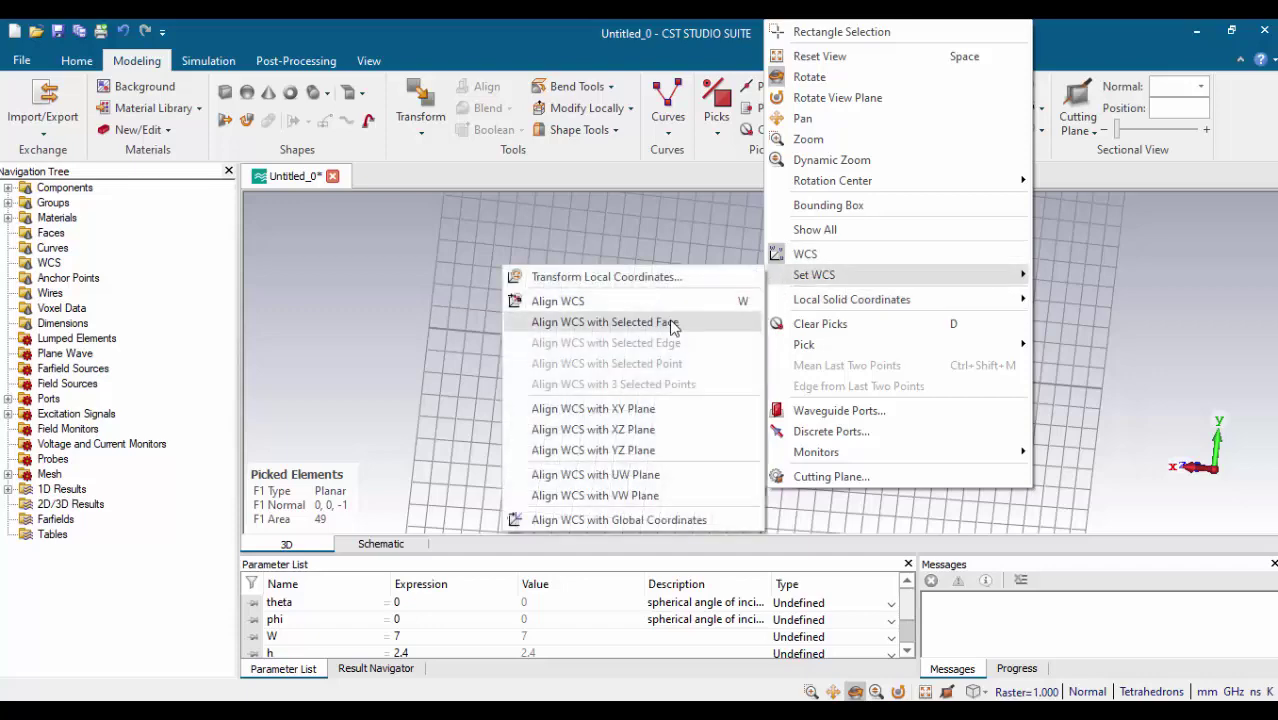
{"action": "left_click", "coordinate": [669, 322]}
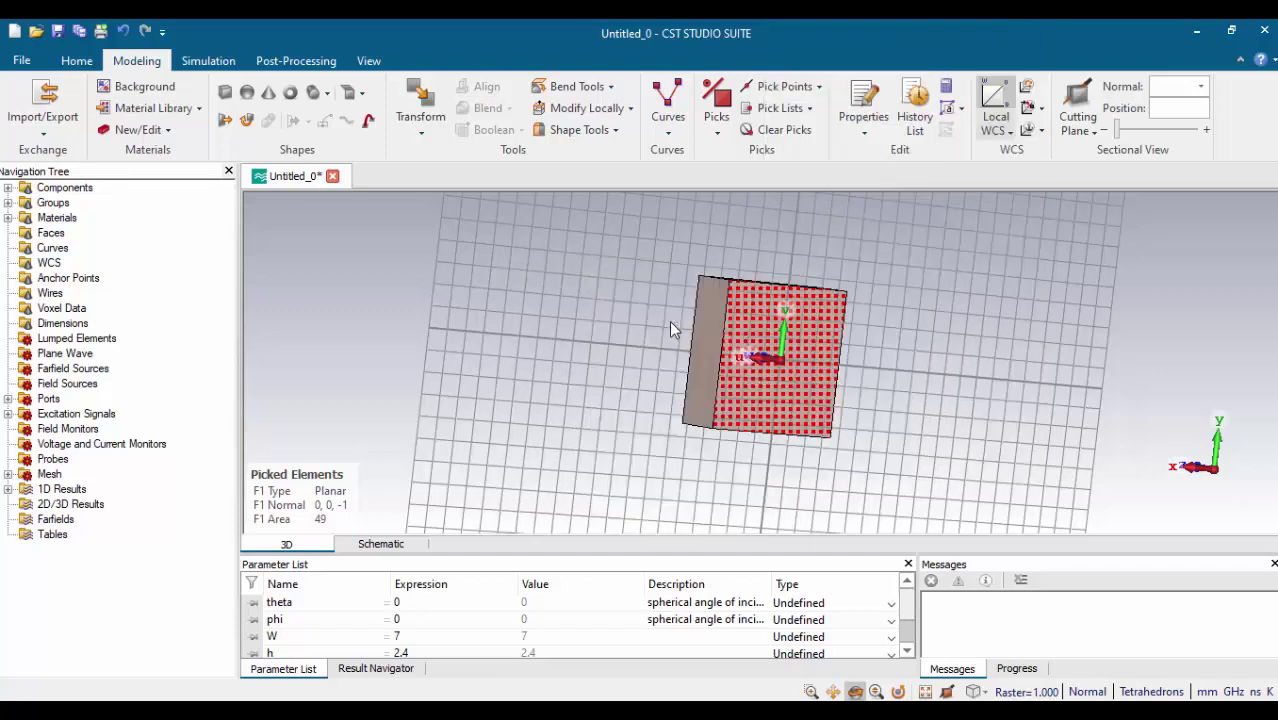
Begin a numerically defined brick named ground, spanning -W/2 to W/2 in U and V and 0 to t in W
{"action": "left_click", "coordinate": [226, 95]}
{"action": "key", "text": "Escape"}
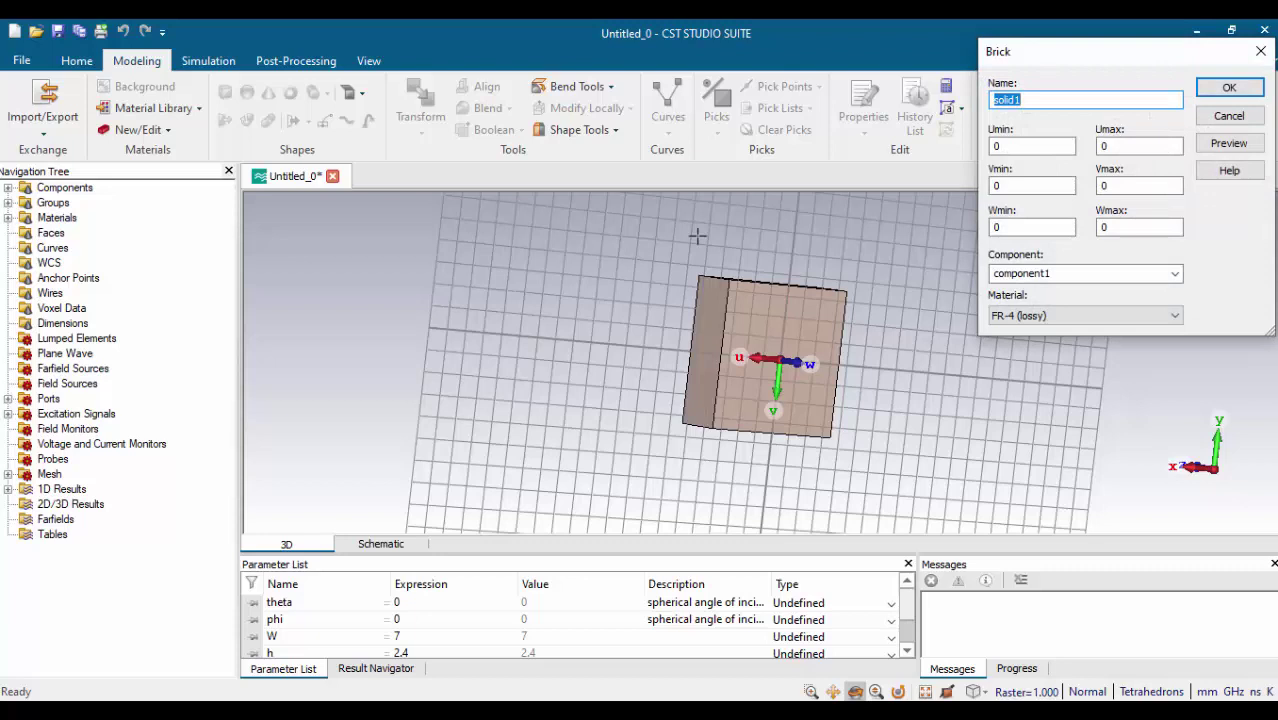
{"action": "type", "text": "gr"}
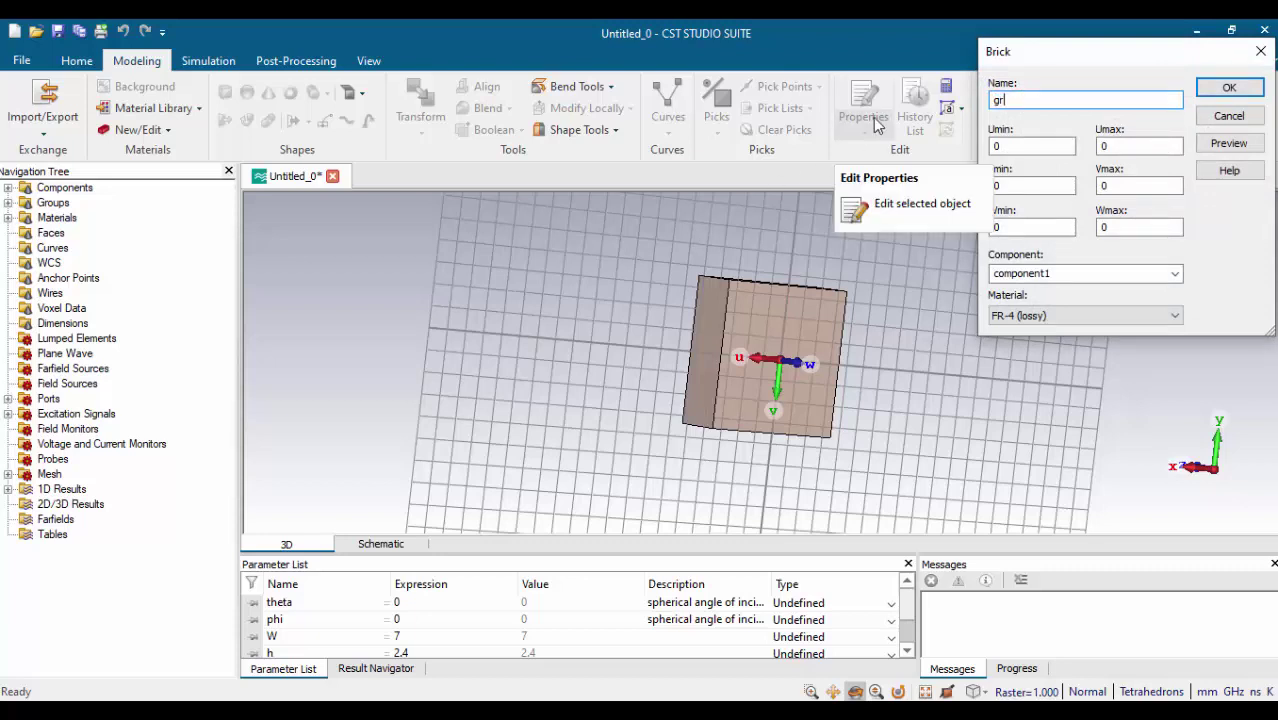
{"action": "type", "text": "ound"}
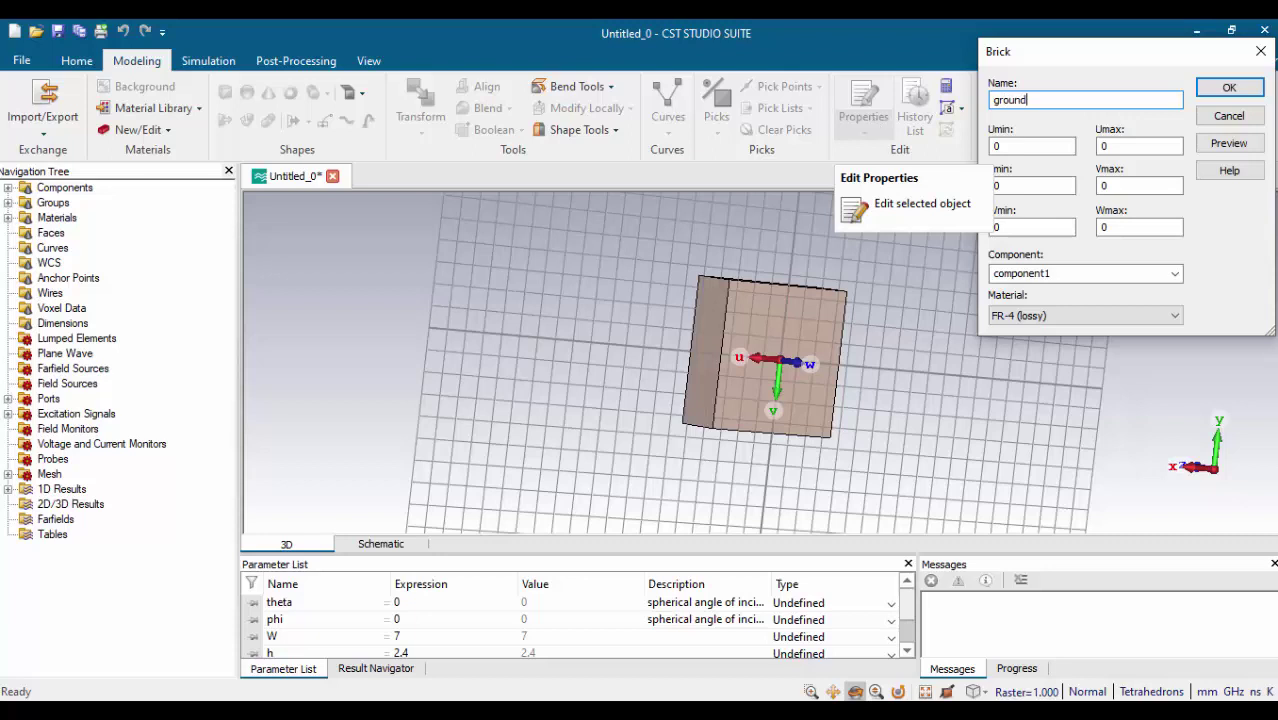
{"action": "double_click", "coordinate": [1050, 147]}
{"action": "key", "text": "BackSpace"}
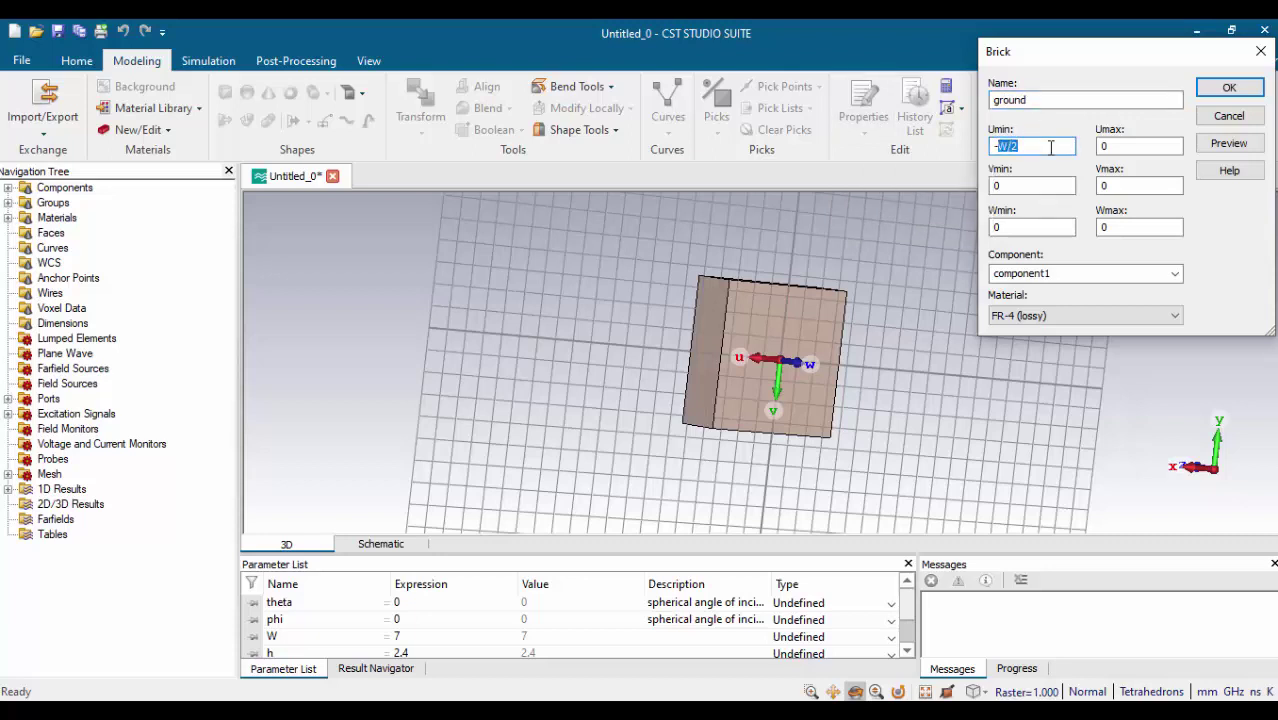
{"action": "left_click", "coordinate": [1050, 147]}
{"action": "left_click", "coordinate": [1133, 148]}
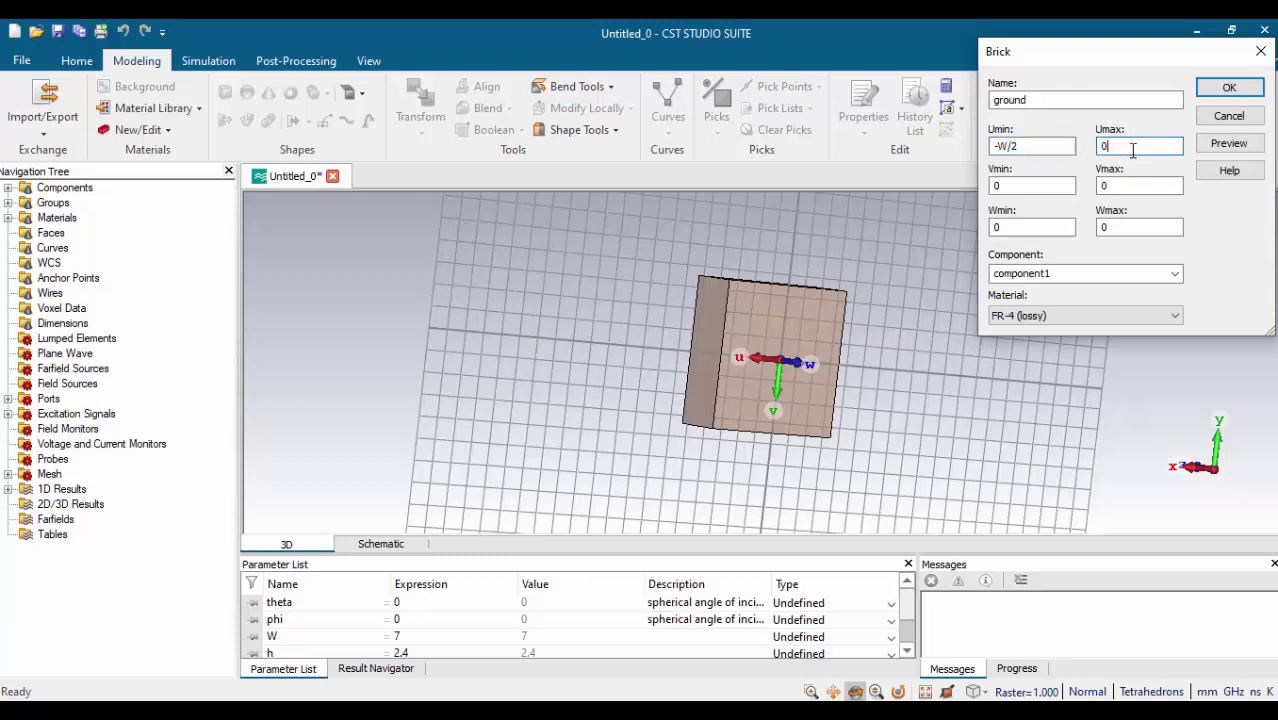
{"action": "type", "text": "W/2-W/2"}
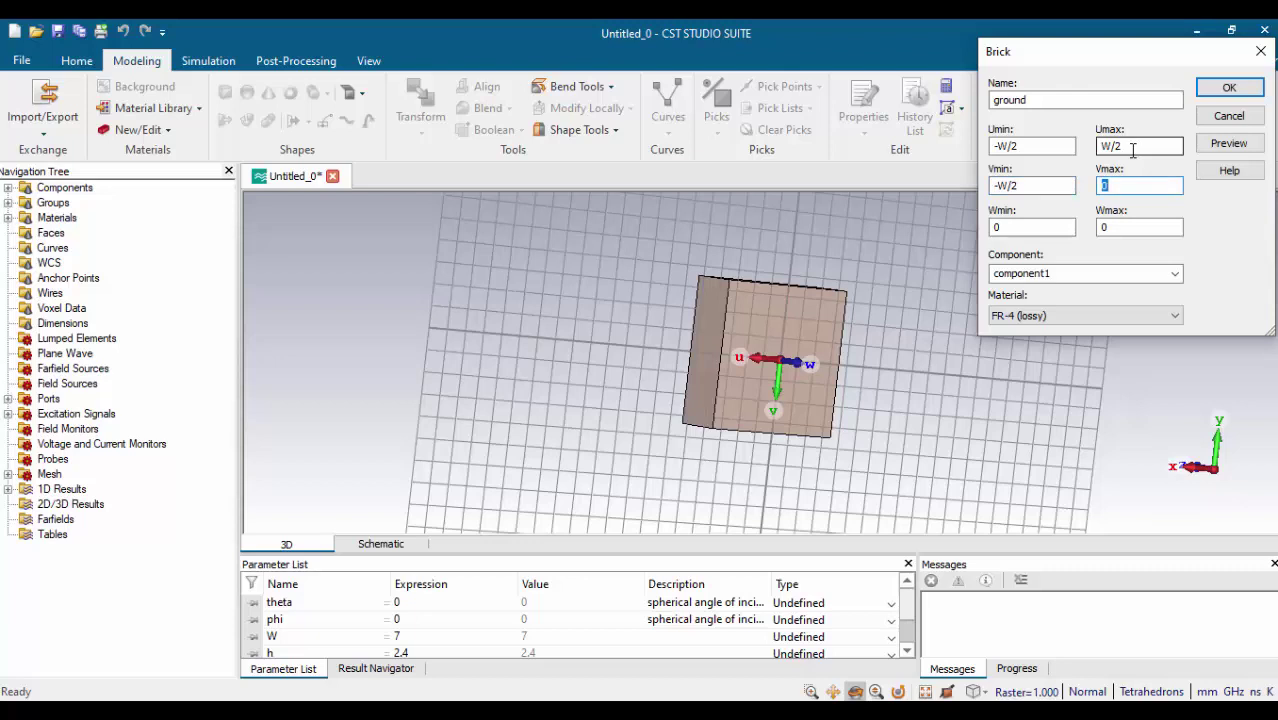
{"action": "type", "text": "W/2"}
{"action": "key", "text": "Tab"}
{"action": "type", "text": "t"}
Load Copper (annealed) from the material library as the ground brick's material
{"action": "left_click", "coordinate": [1066, 316]}
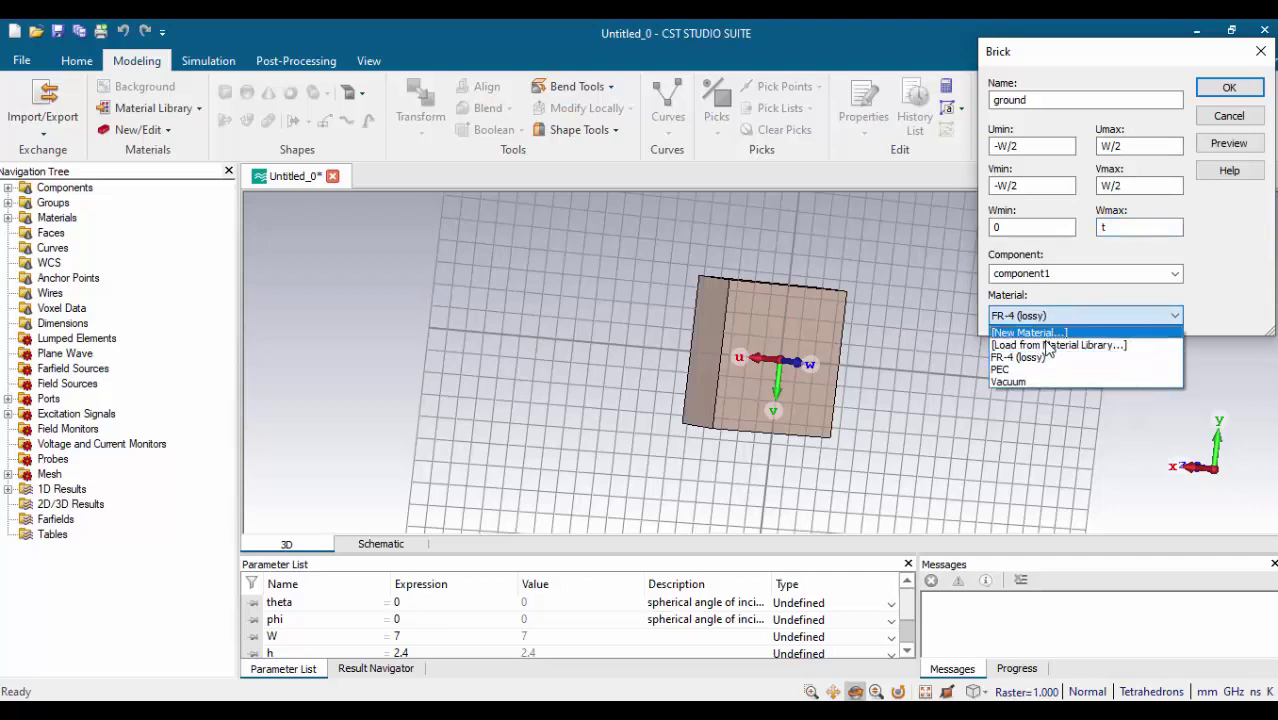
{"action": "left_click", "coordinate": [1050, 345]}
{"action": "left_click", "coordinate": [948, 86]}
{"action": "type", "text": "c"}
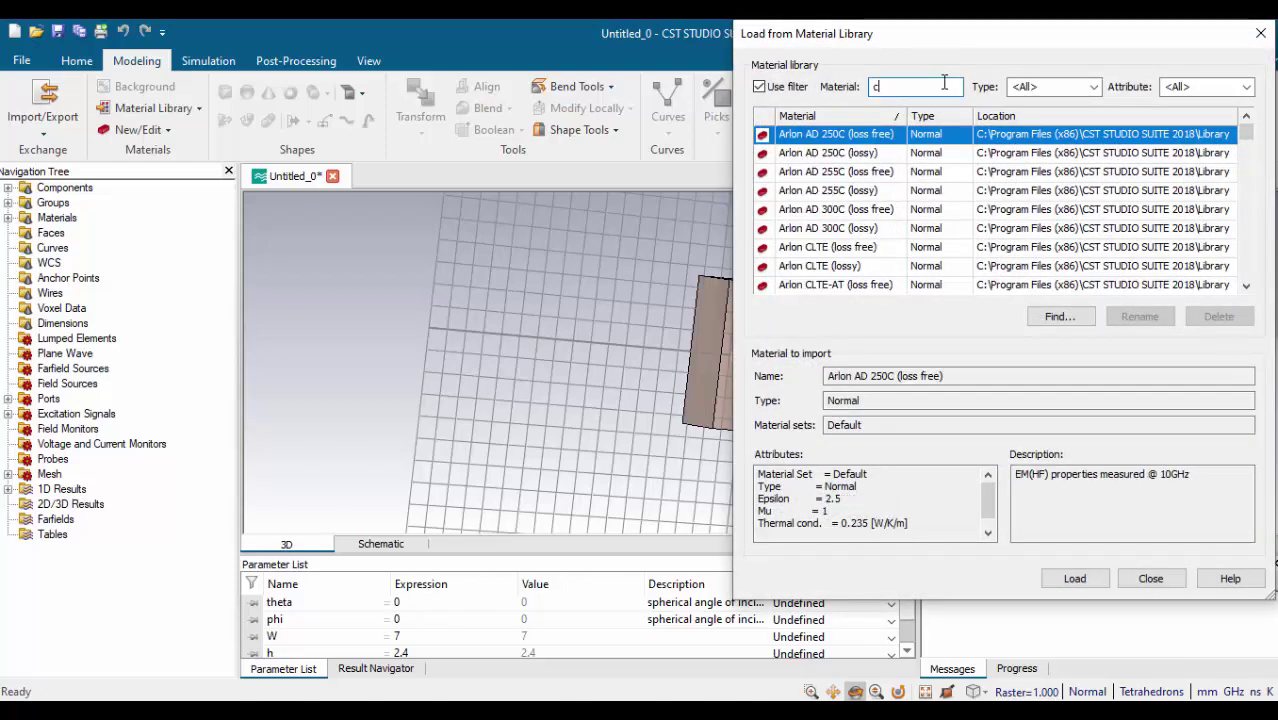
{"action": "type", "text": "opp"}
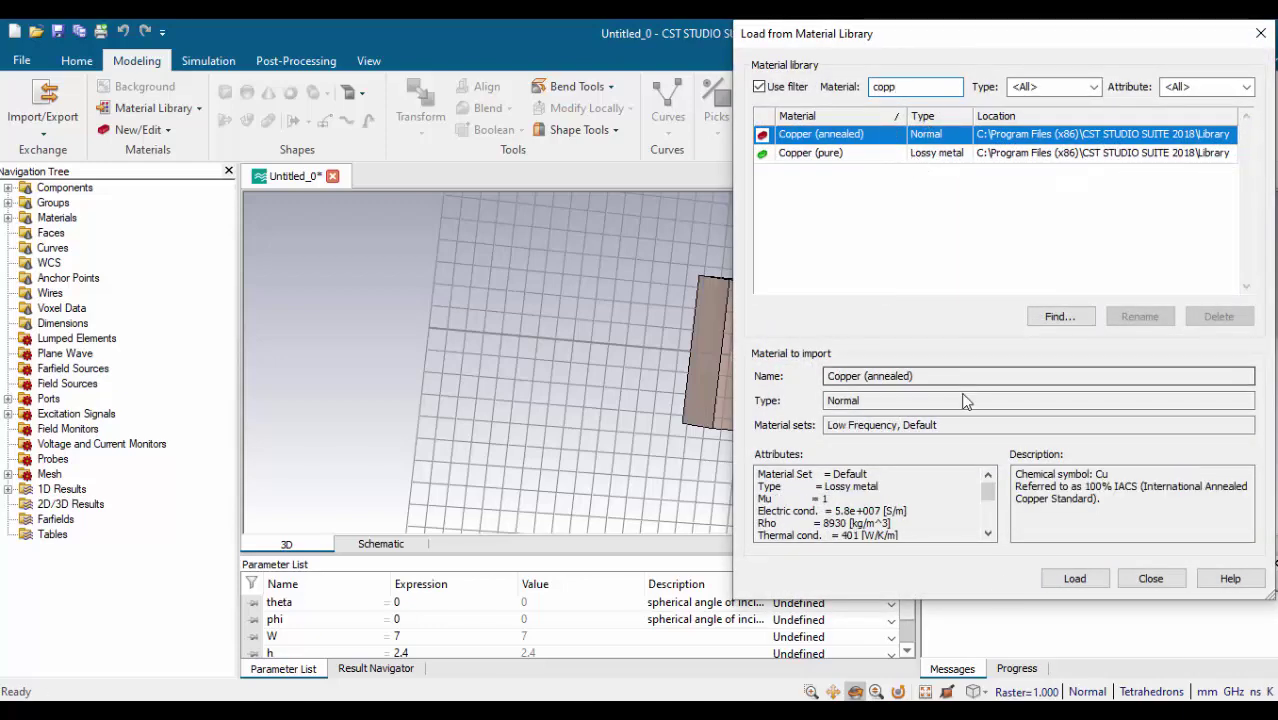
{"action": "left_click", "coordinate": [1074, 578]}
Define the missing parameter t = 0.035, preview the ground brick on the substrate's back face, and create it
{"action": "left_click", "coordinate": [1224, 141]}
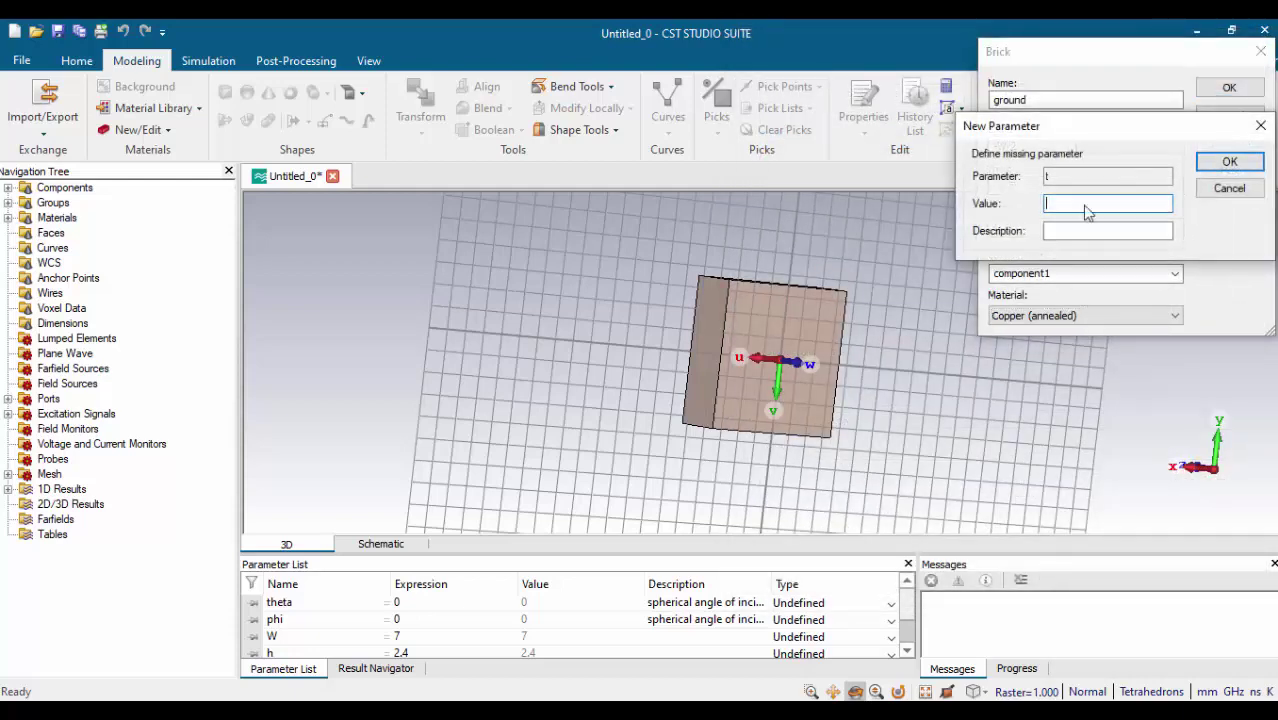
{"action": "type", "text": "0."}
{"action": "type", "text": "035"}
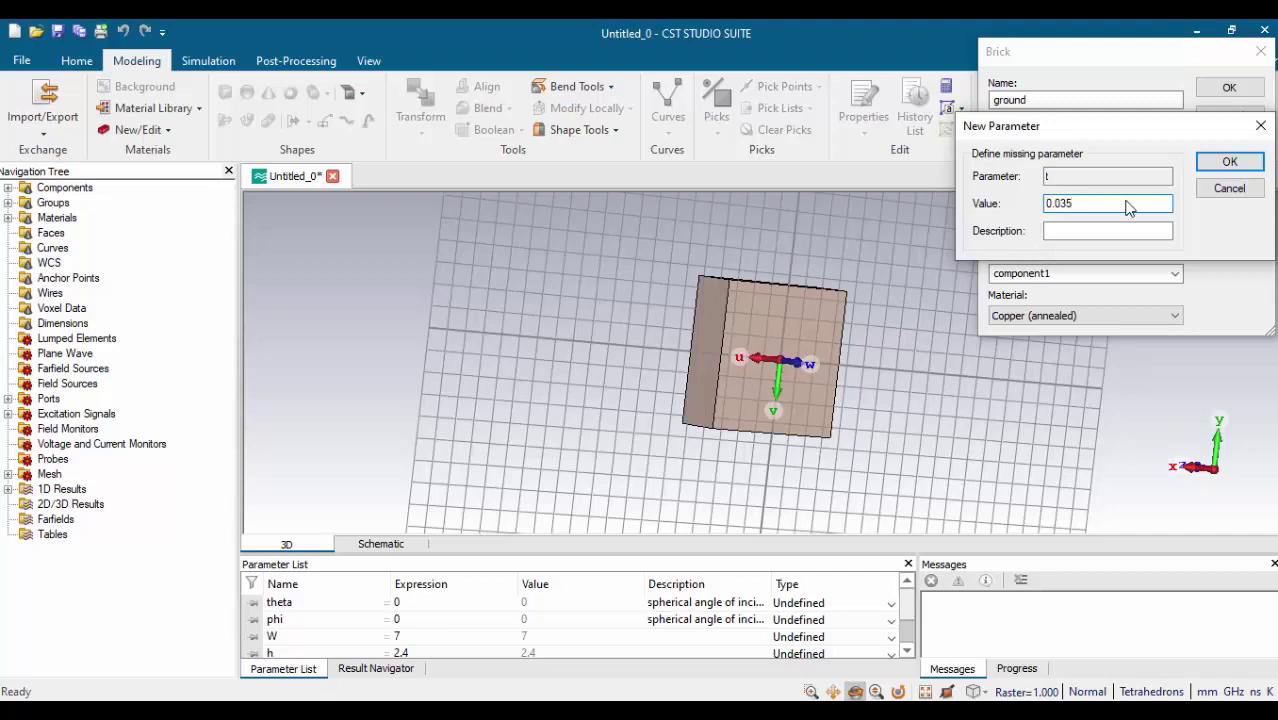
{"action": "left_click", "coordinate": [1232, 164]}
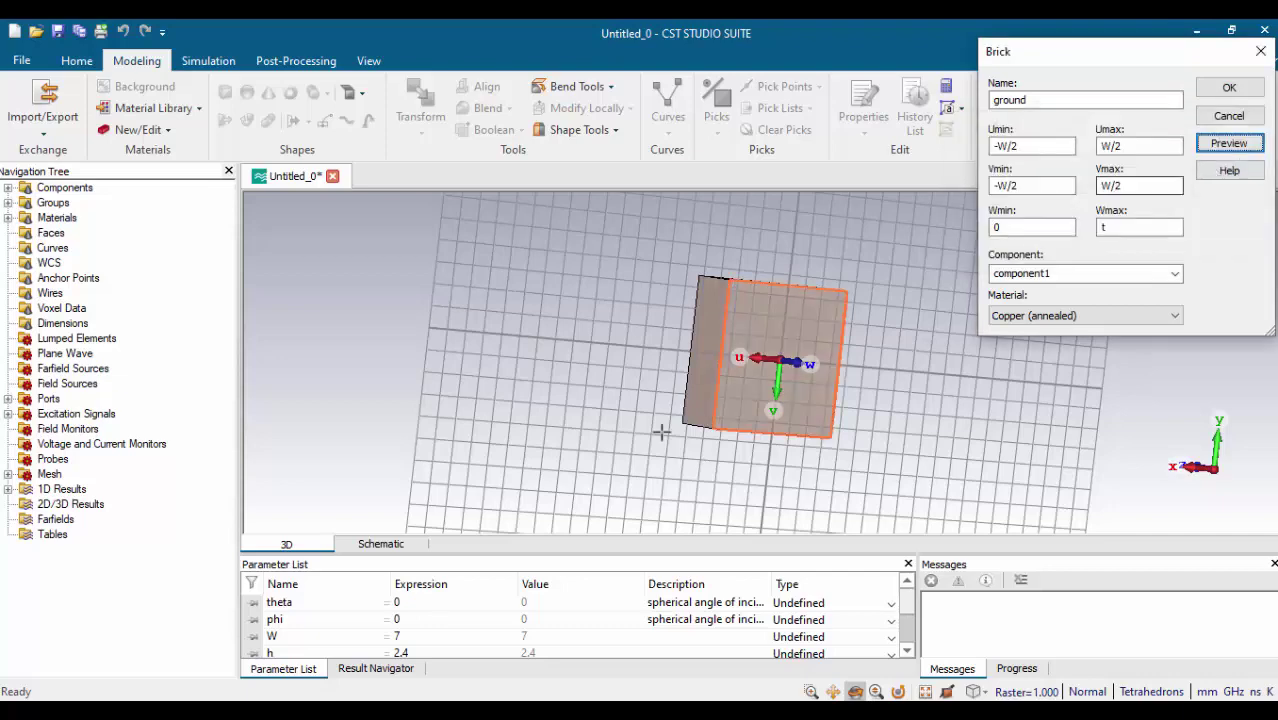
{"action": "left_click_drag", "start_coordinate": [662, 428], "coordinate": [913, 448]}
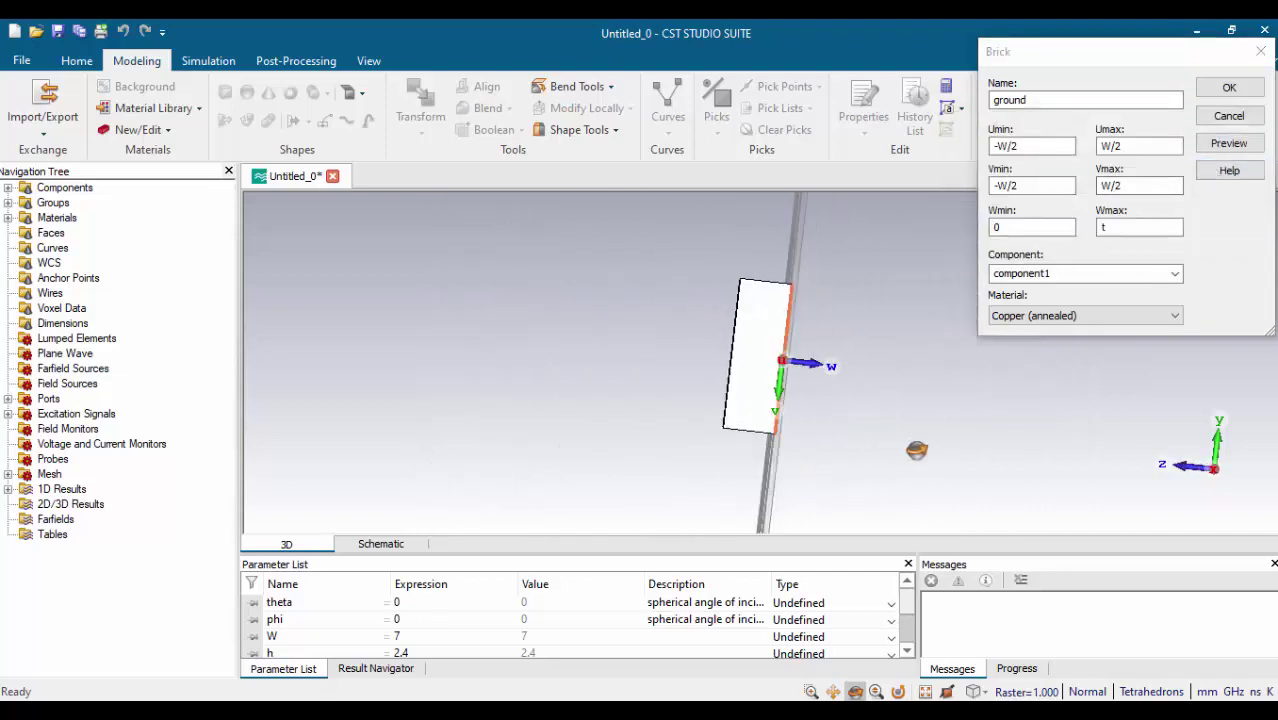
{"action": "left_click", "coordinate": [1228, 87]}
{"action": "key", "text": "space"}
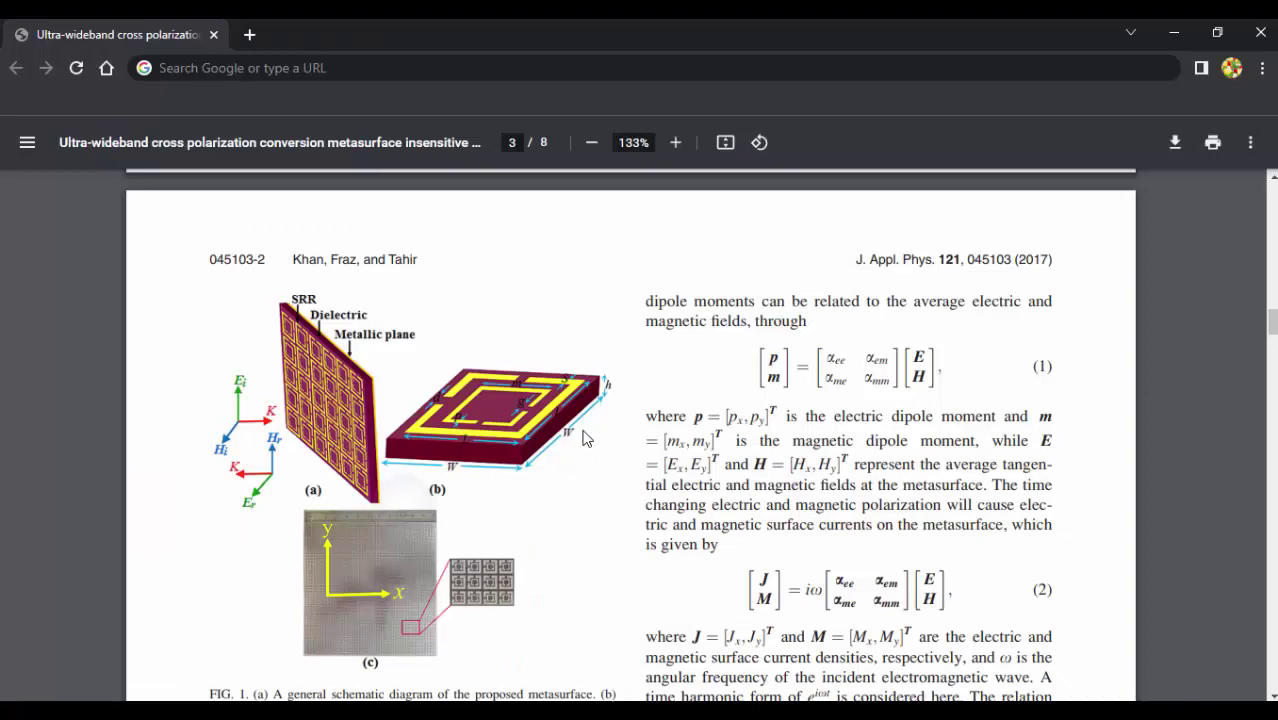
Enlarge the paper's unit-cell figure, then pick the FR4 substrate's front face and align the local coordinate system with it
{"action": "scroll", "coordinate": [585, 438], "scroll_direction": "up", "scroll_amount": 5, "text": "ctrl"}
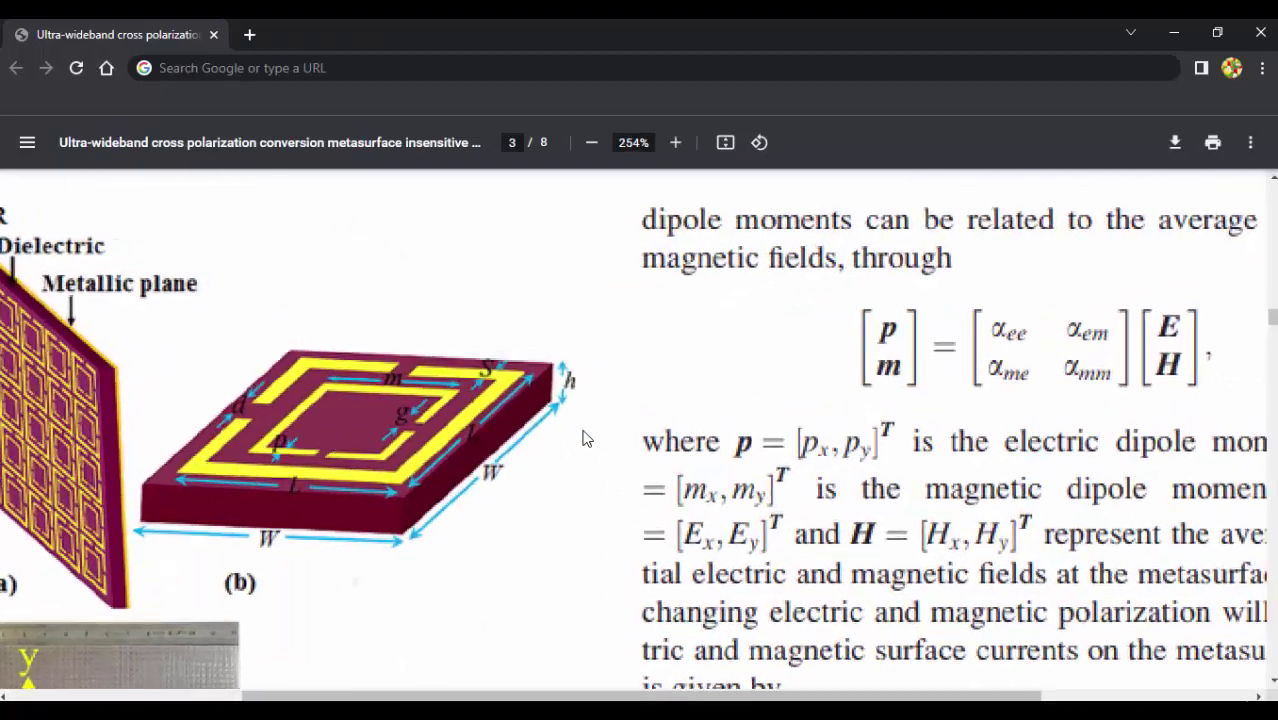
{"action": "scroll", "coordinate": [585, 438], "scroll_direction": "left", "scroll_amount": 2}
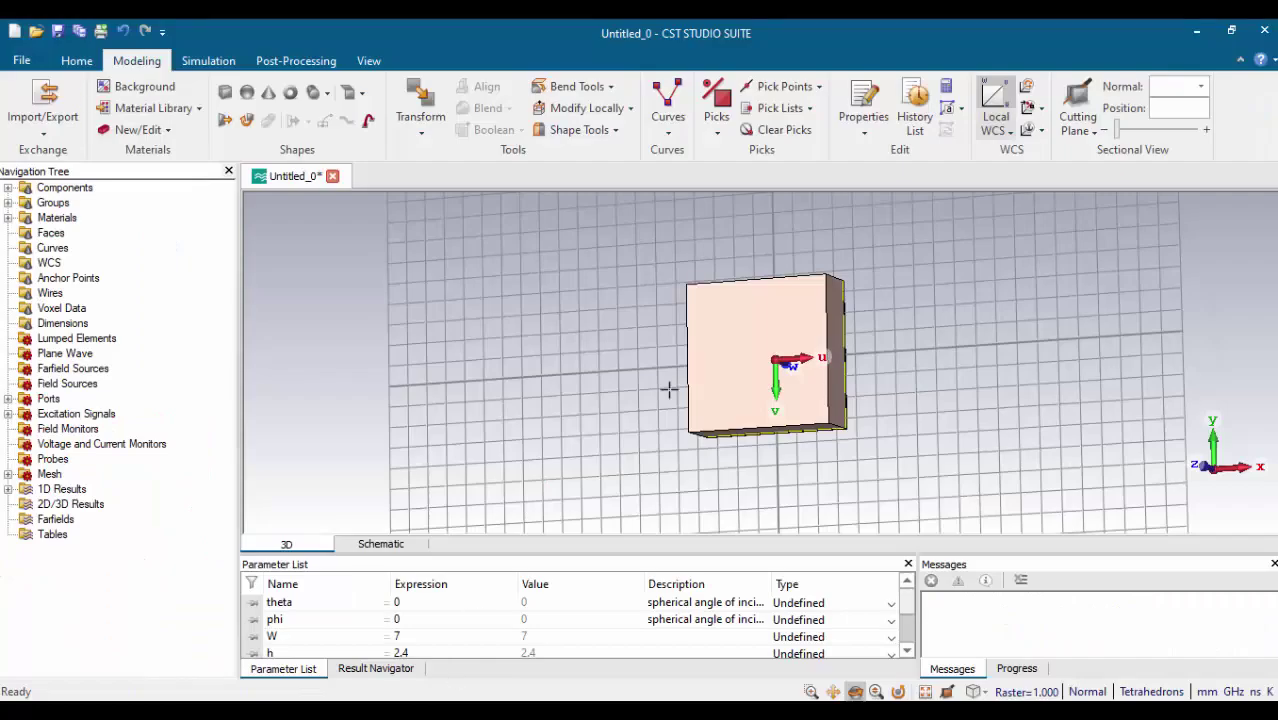
{"action": "left_click", "coordinate": [716, 98]}
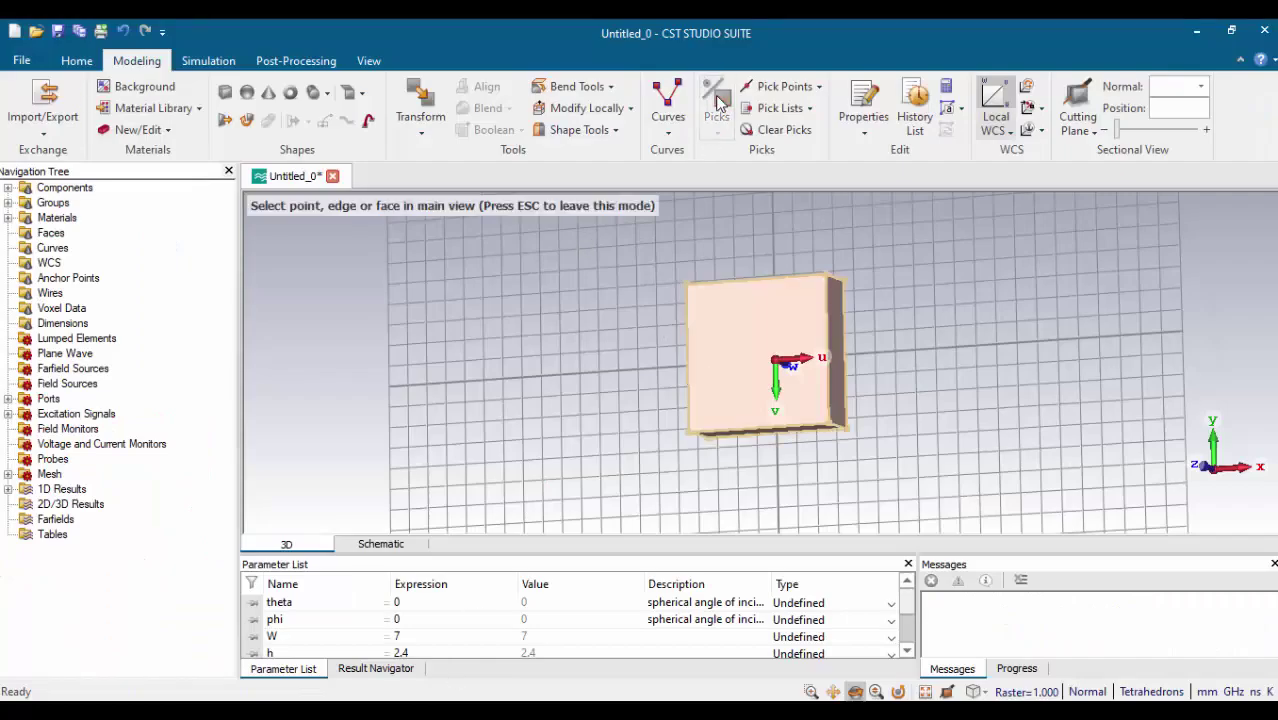
{"action": "left_click", "coordinate": [760, 344]}
{"action": "right_click", "coordinate": [760, 344]}
{"action": "mouse_move", "coordinate": [810, 274]}
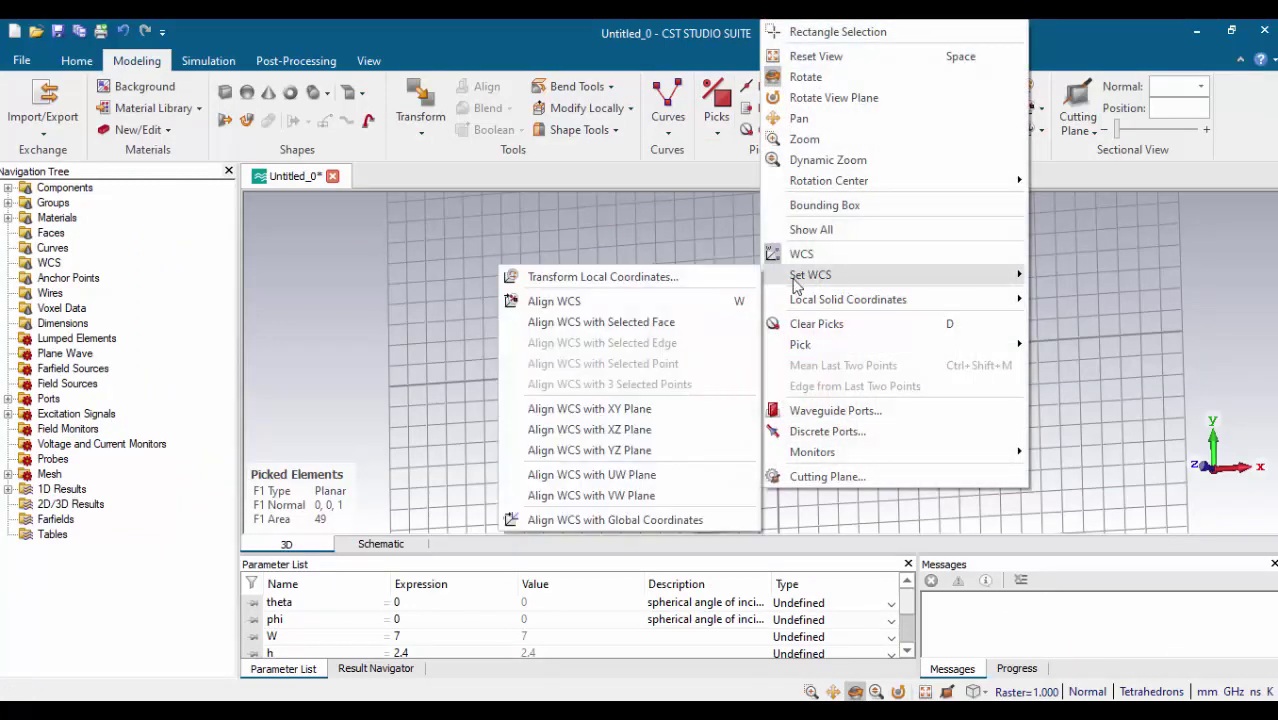
{"action": "left_click", "coordinate": [601, 322]}
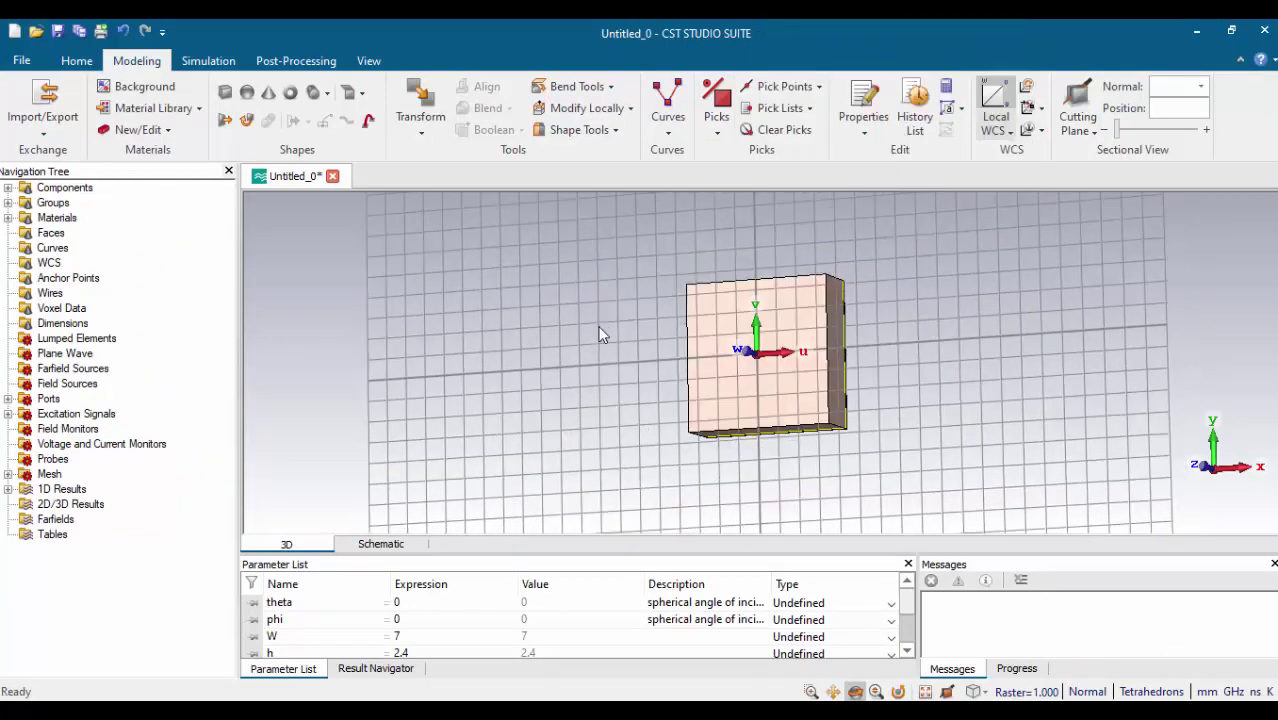
Begin a numerically defined copper brick spanning -L/2 to L/2 in U and V and 0 to t in W
{"action": "left_click", "coordinate": [226, 92]}
{"action": "key", "text": "Escape"}
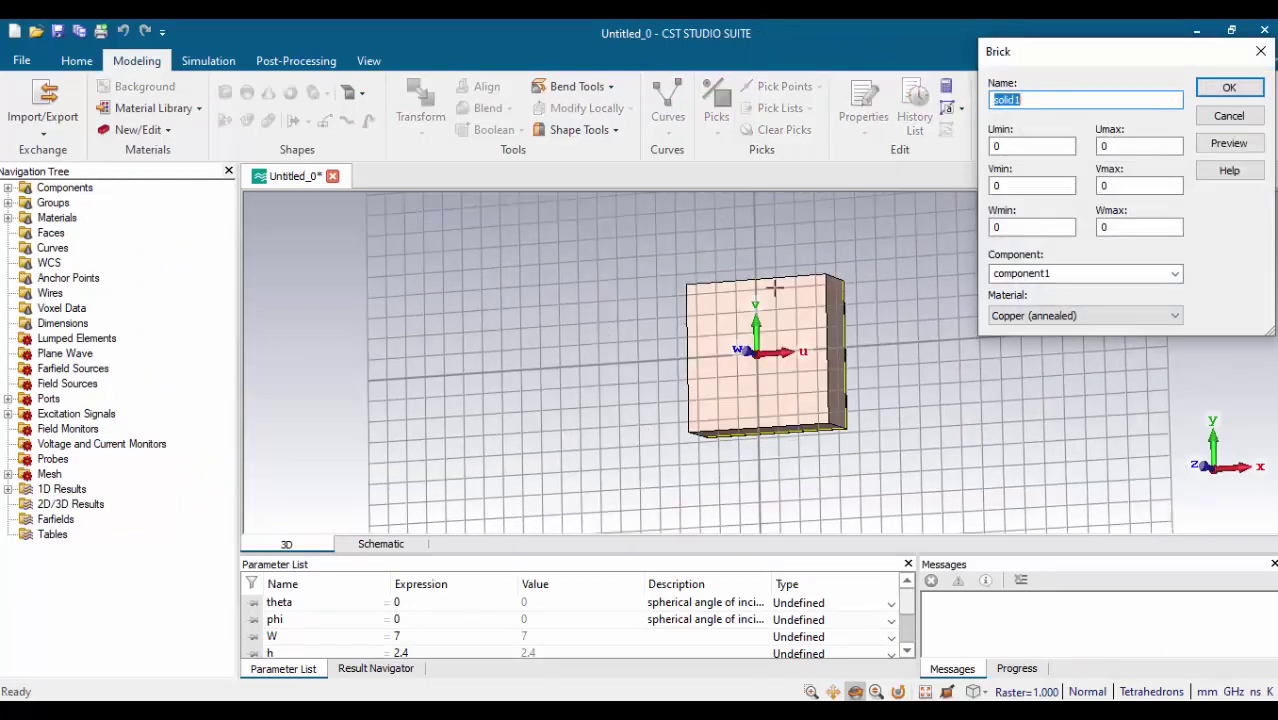
{"action": "left_click", "coordinate": [1047, 148]}
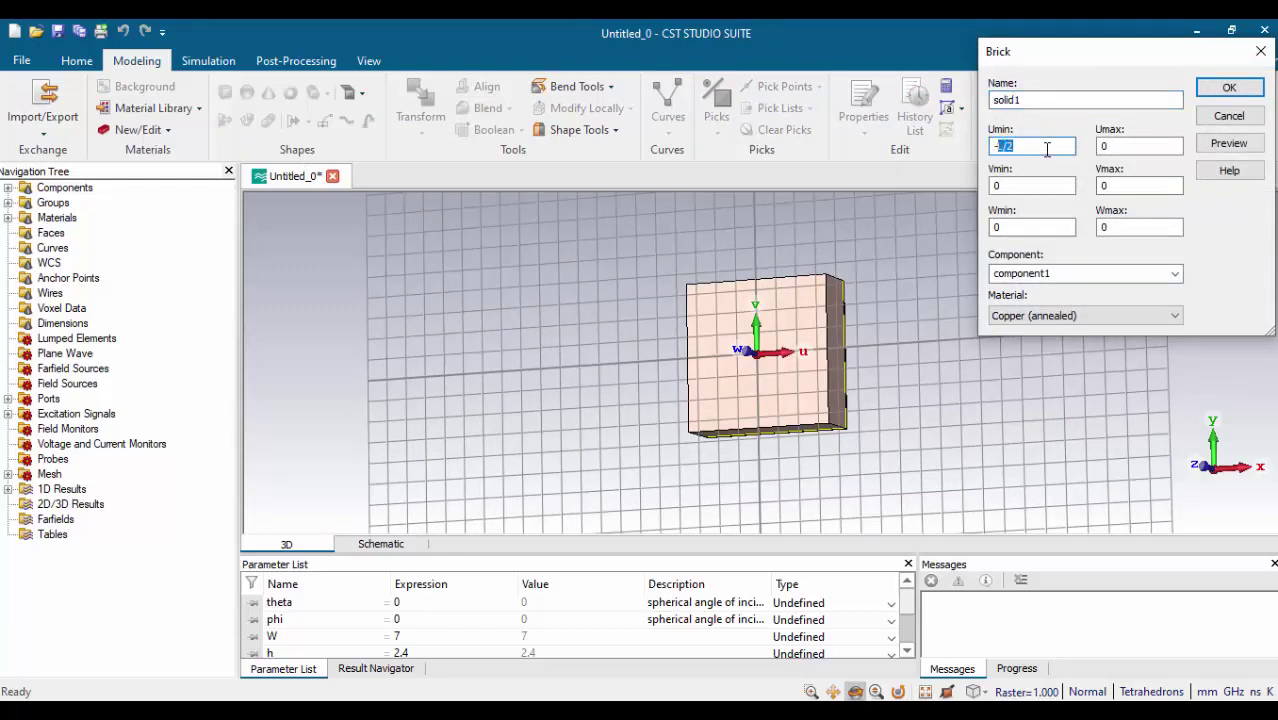
{"action": "key", "text": "Tab"}
{"action": "type", "text": "L/2"}
{"action": "key", "text": "Tab"}
{"action": "type", "text": "-"}
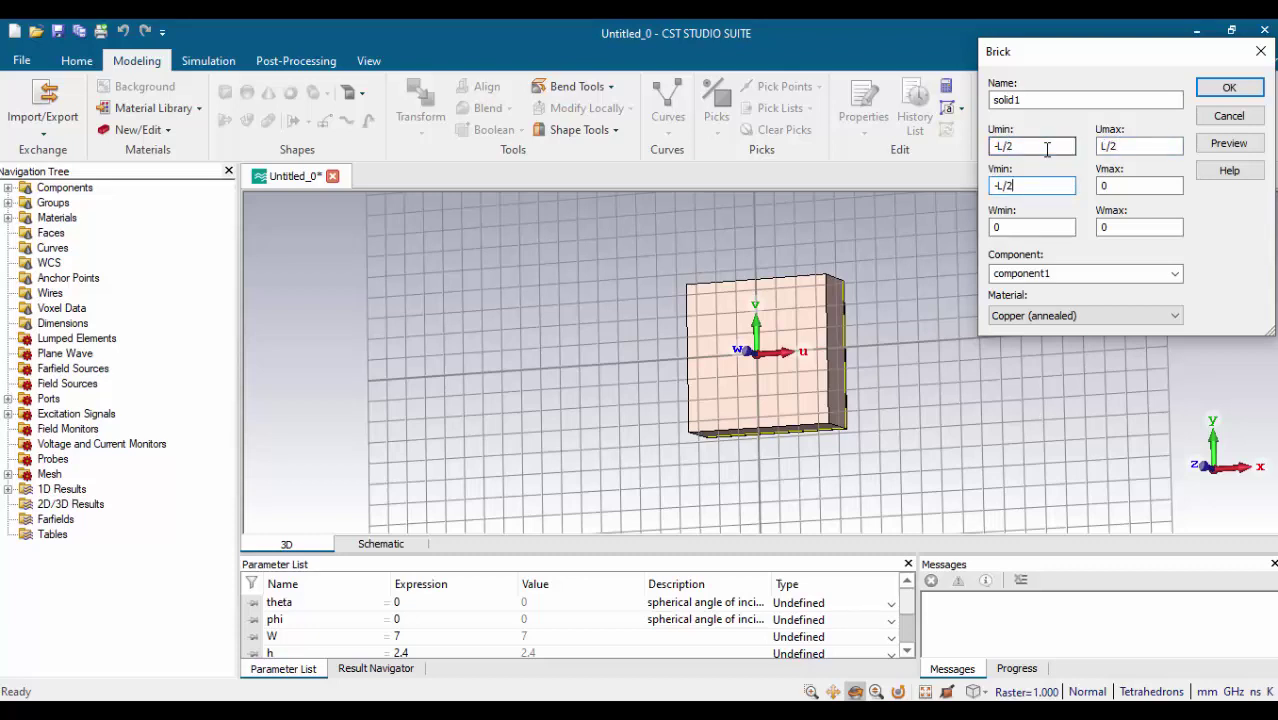
{"action": "key", "text": "Tab"}
{"action": "type", "text": "L/2"}
{"action": "key", "text": "Tab"}
{"action": "key", "text": "Tab"}
{"action": "type", "text": "t"}
{"action": "key", "text": "Delete"}
Define the missing parameter L = 6 and create the square copper patch on the substrate's front face
{"action": "left_click", "coordinate": [1229, 143]}
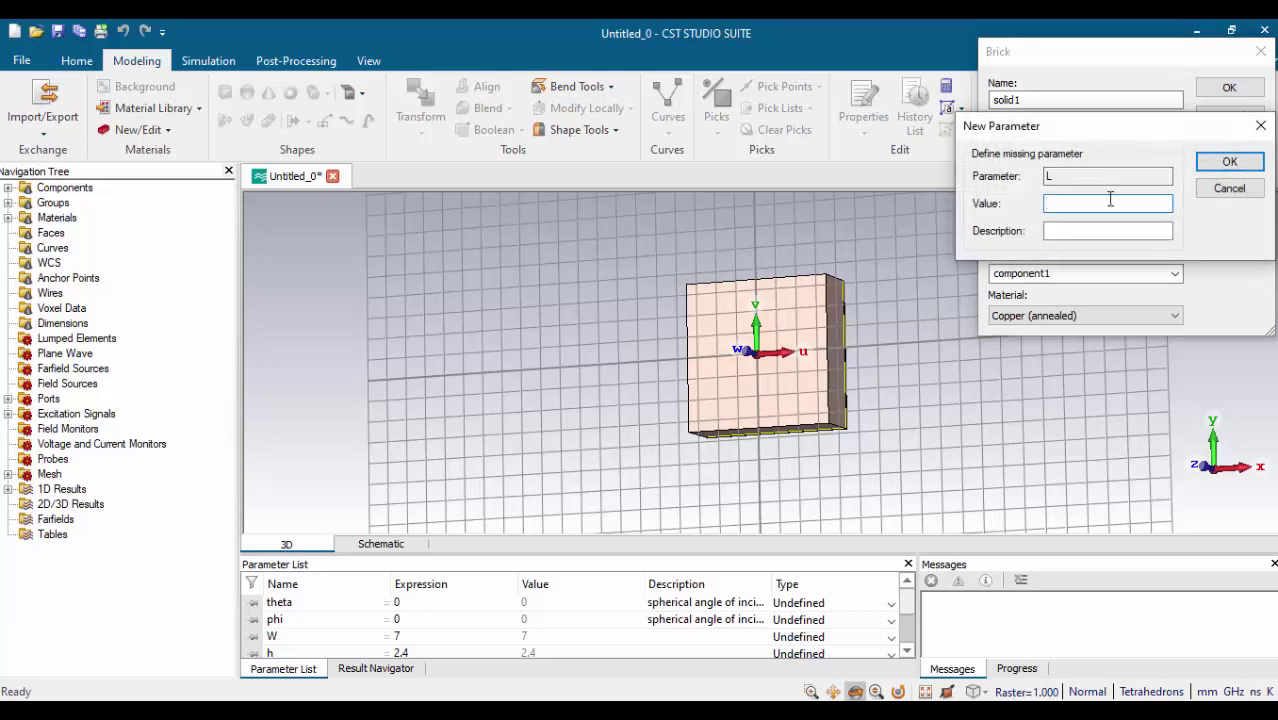
{"action": "left_click", "coordinate": [1224, 162]}
{"action": "left_click", "coordinate": [1229, 88]}
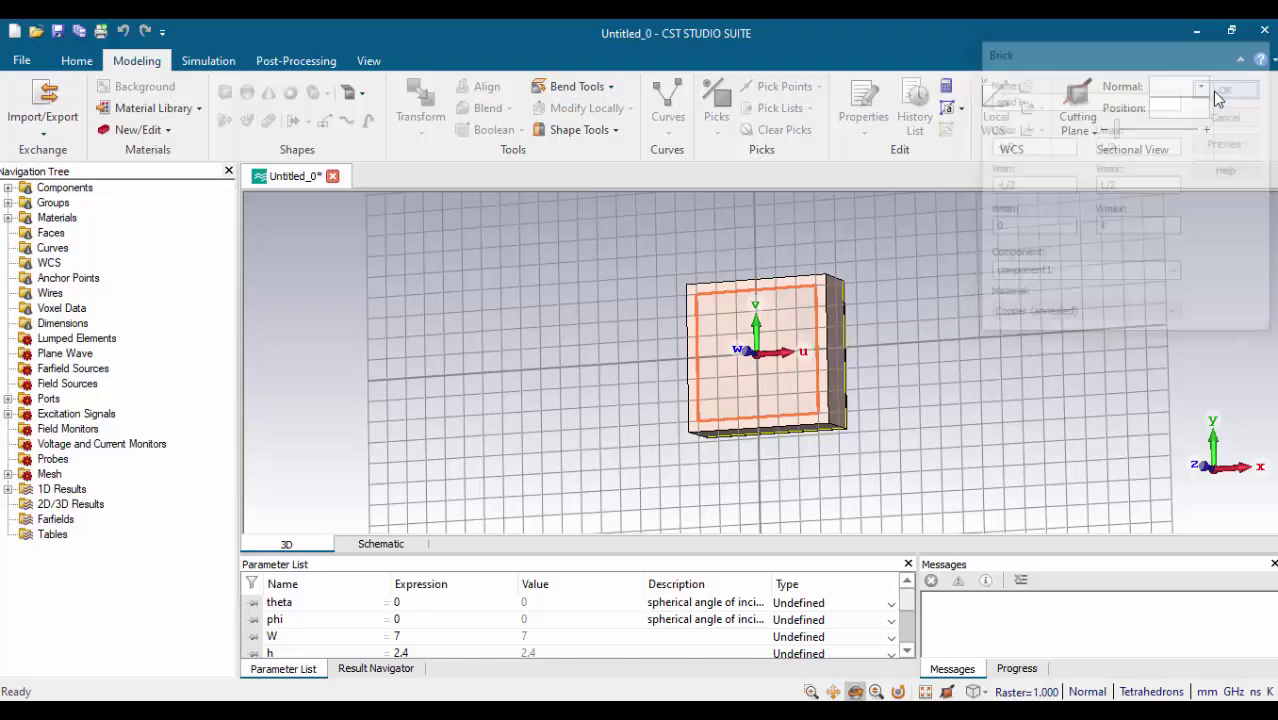
{"action": "scroll", "coordinate": [713, 392], "scroll_direction": "up", "scroll_amount": 2}
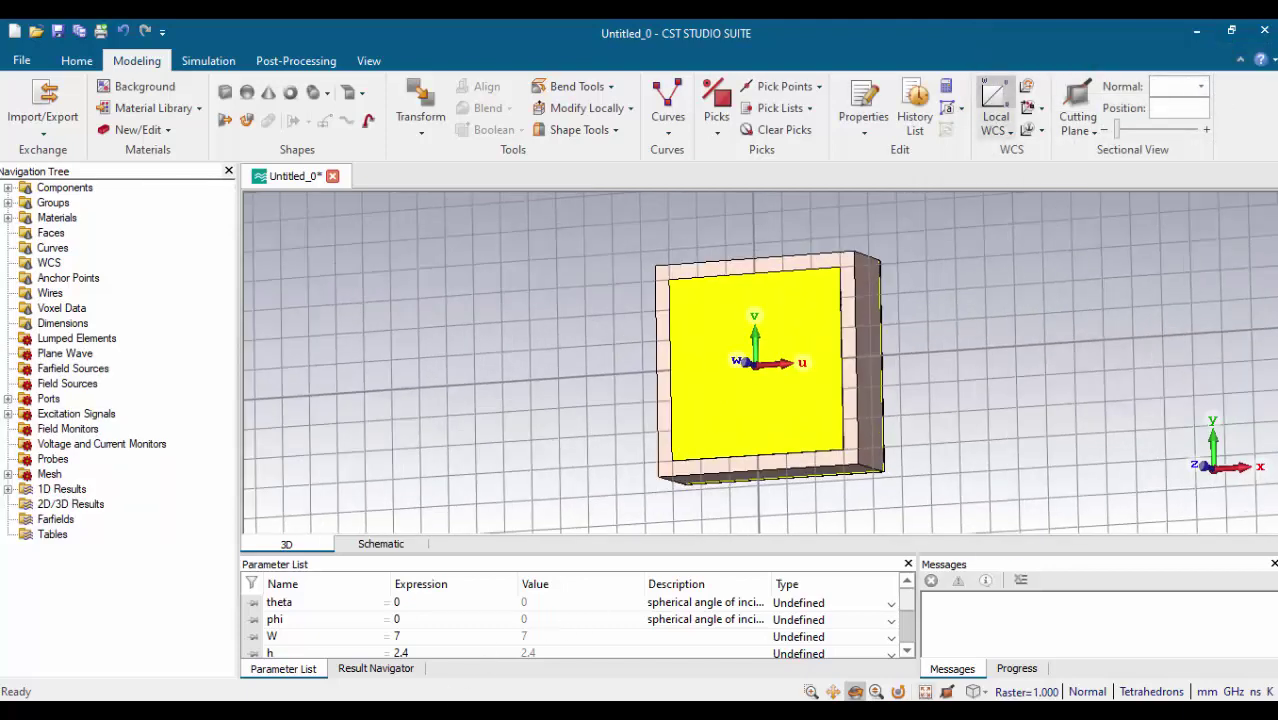
Begin a second copper brick for the inner cutout, with its U range set from -(L/2-S) to (L/2-S)
{"action": "key", "text": "alt+Tab"}
{"action": "left_click", "coordinate": [227, 98]}
{"action": "key", "text": "Escape"}
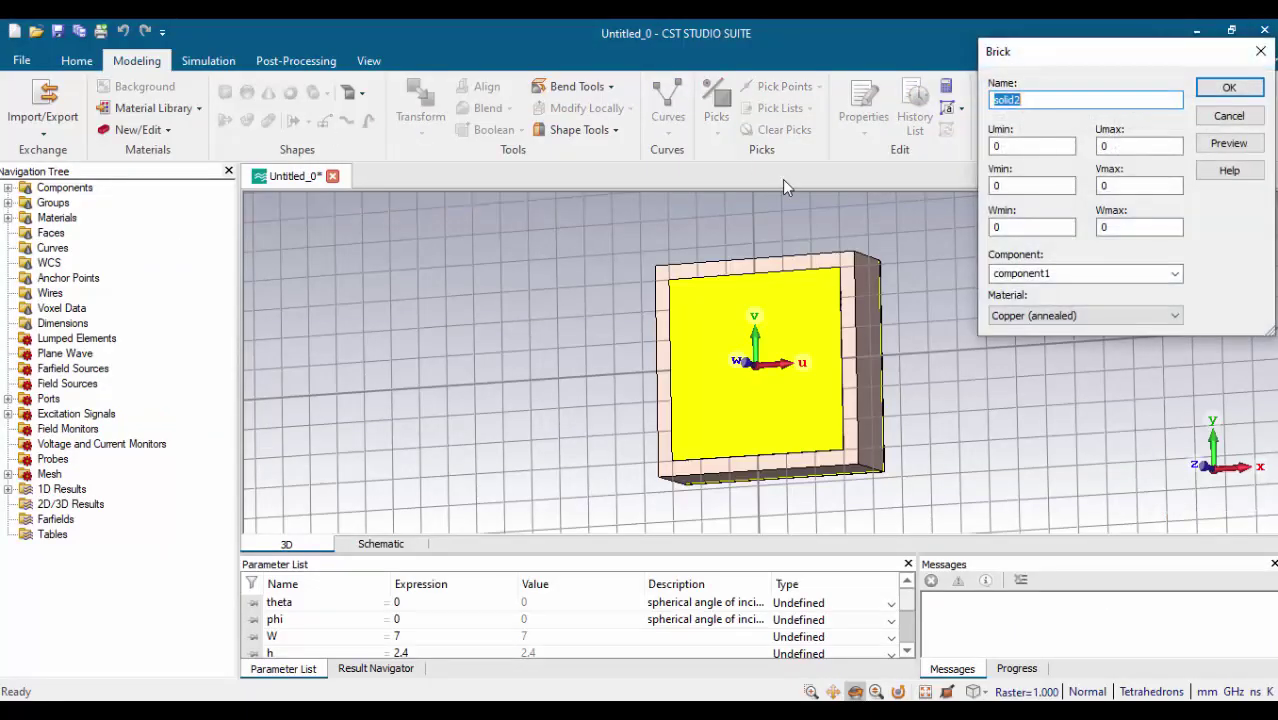
{"action": "left_click", "coordinate": [1024, 147]}
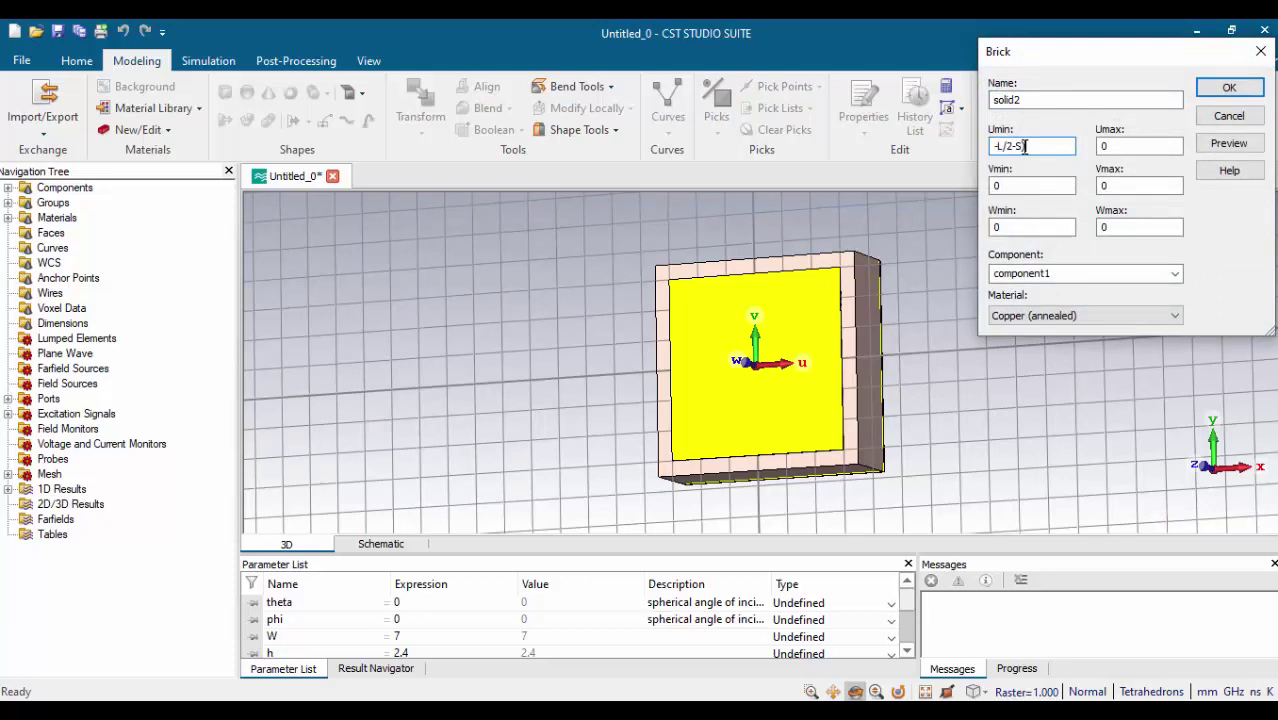
{"action": "type", "text": "-L/(2-S"}
{"action": "key", "text": "Left"}
{"action": "key", "text": "Left"}
{"action": "key", "text": "Left"}
{"action": "key", "text": "BackSpace"}
{"action": "key", "text": "Left"}
{"action": "key", "text": "Left"}
{"action": "type", "text": "("}
{"action": "left_click", "coordinate": [1024, 147]}
{"action": "type", "text": "(L/2-S)"}
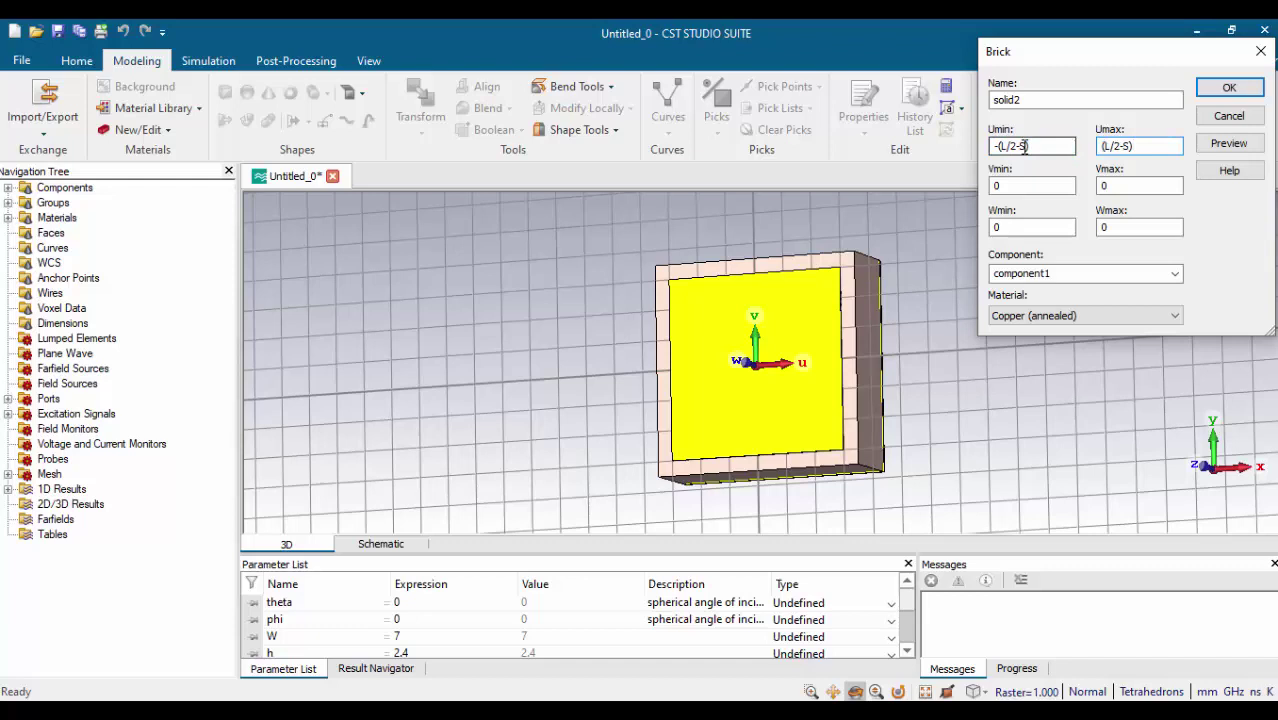
Set the cutout brick's V range from -(L/2-S) to (L/2-S) and its W range from 0 to t
{"action": "type", "text": "-"}
{"action": "type", "text": "(L/2-S)"}
{"action": "key", "text": "Tab"}
{"action": "type", "text": "(L/2-S)"}
{"action": "key", "text": "Tab"}
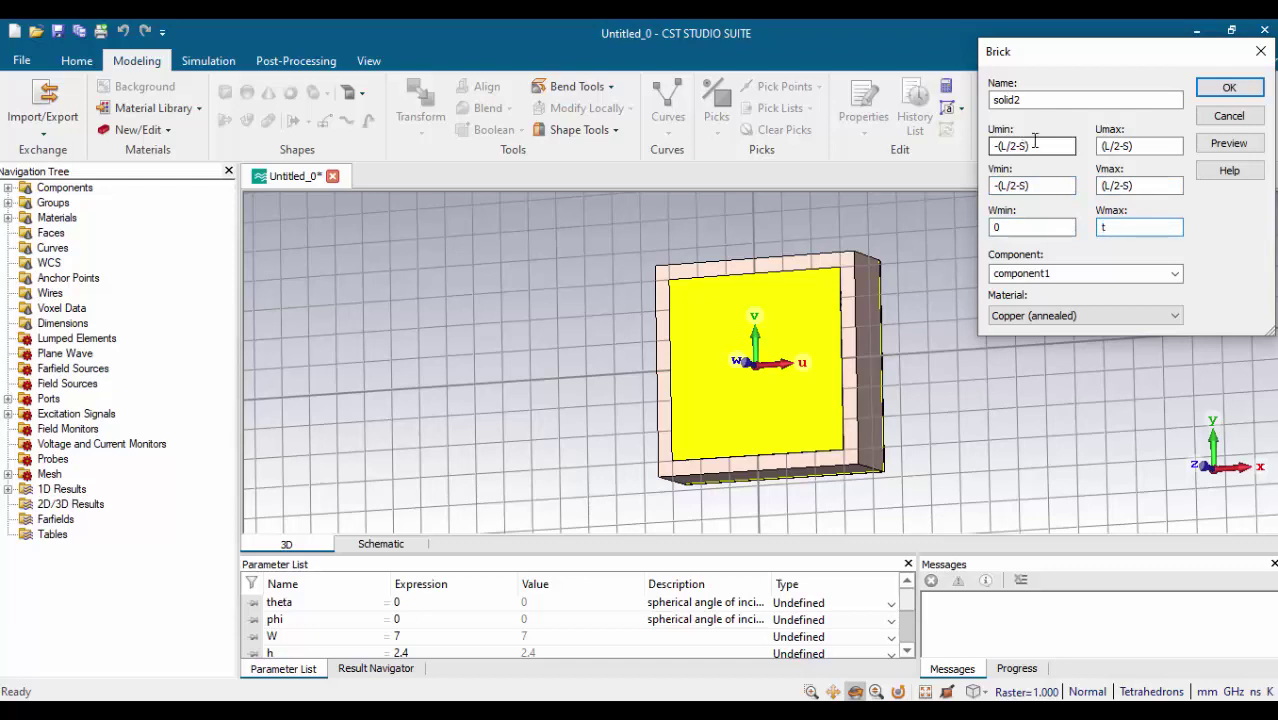
Define the missing parameter S = 1, preview the cutout brick, and create it
{"action": "left_click", "coordinate": [1229, 145]}
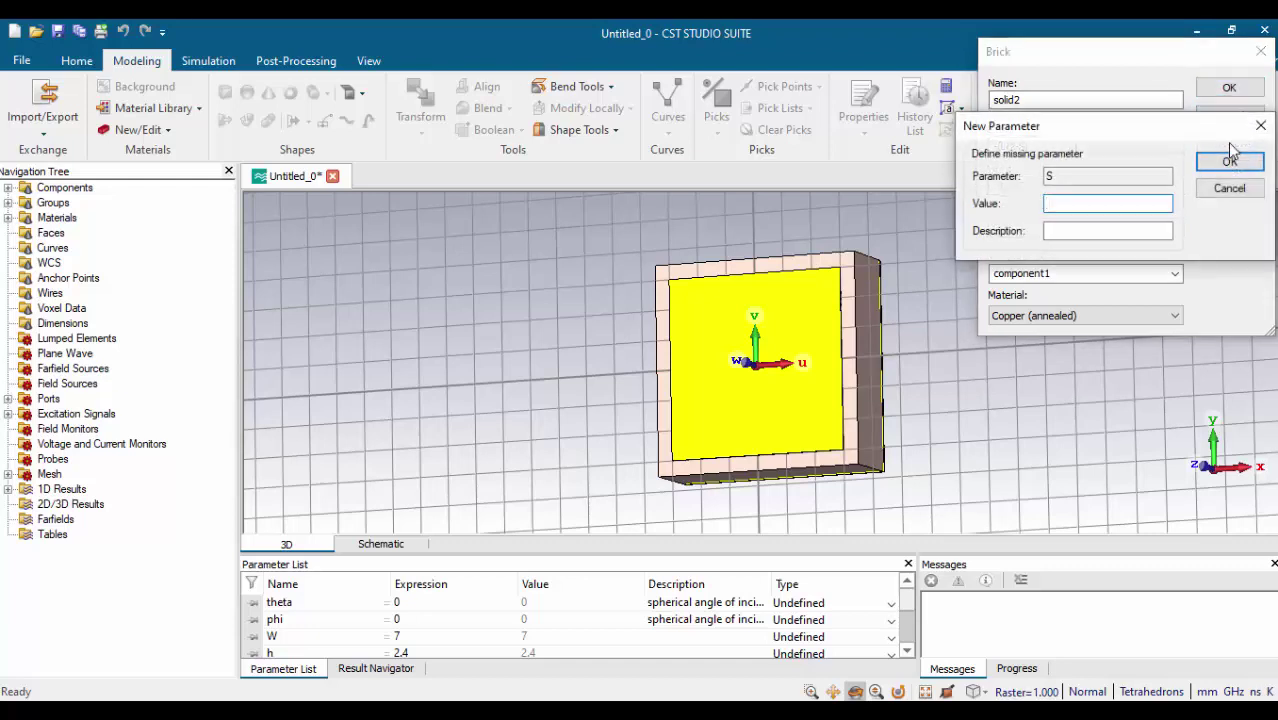
{"action": "left_click", "coordinate": [1230, 158]}
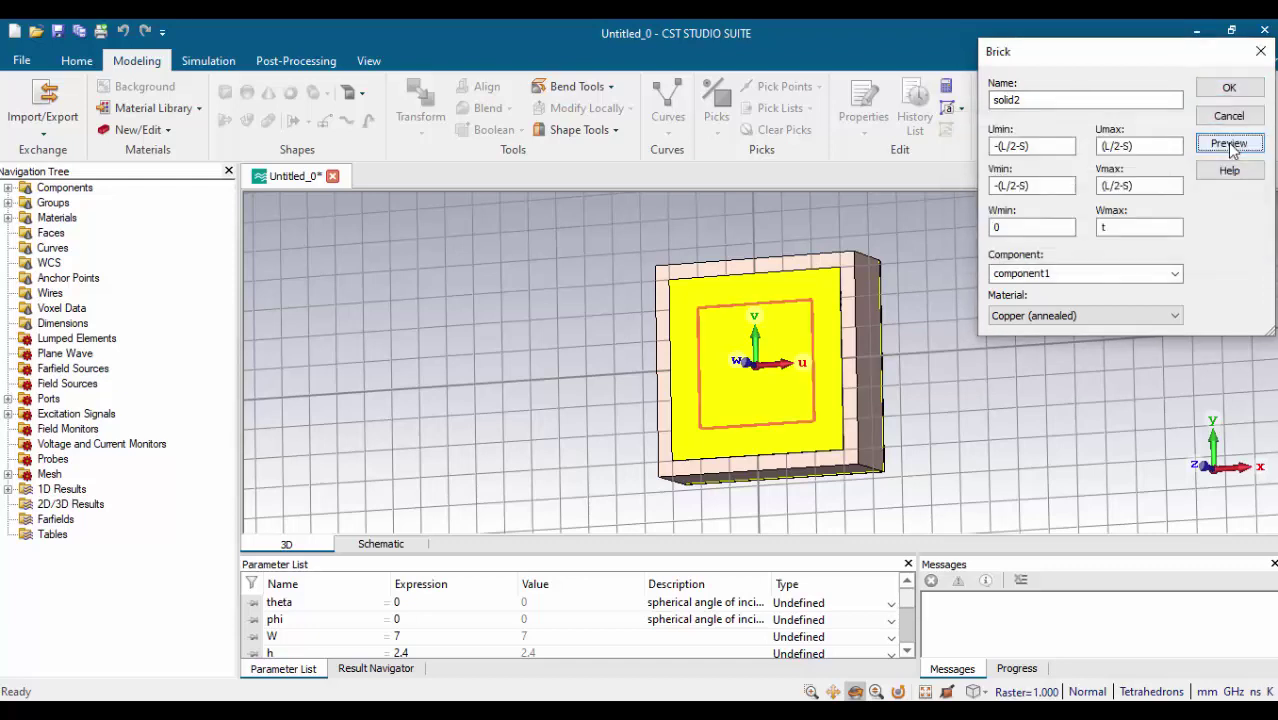
{"action": "left_click", "coordinate": [1230, 90]}
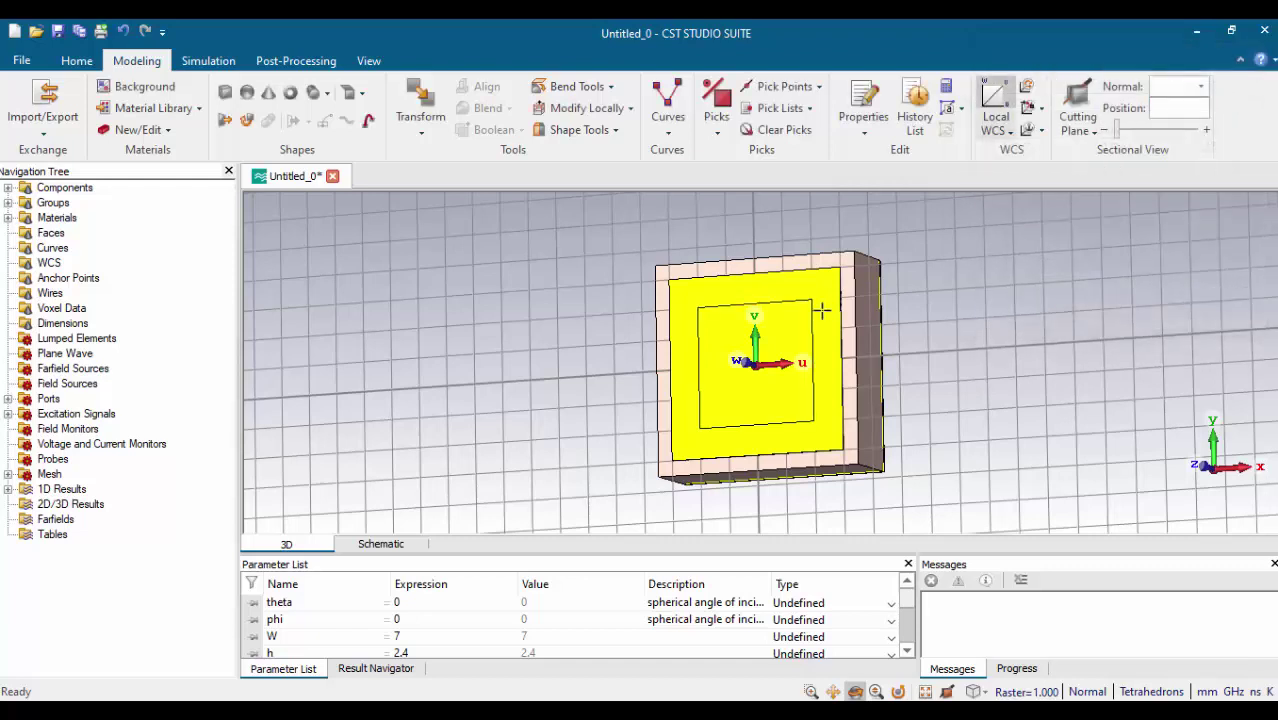
Subtract the inner cutout brick solid2 from the larger patch solid1 to form the outer square ring
{"action": "left_click", "coordinate": [776, 290]}
{"action": "key", "text": "minus"}
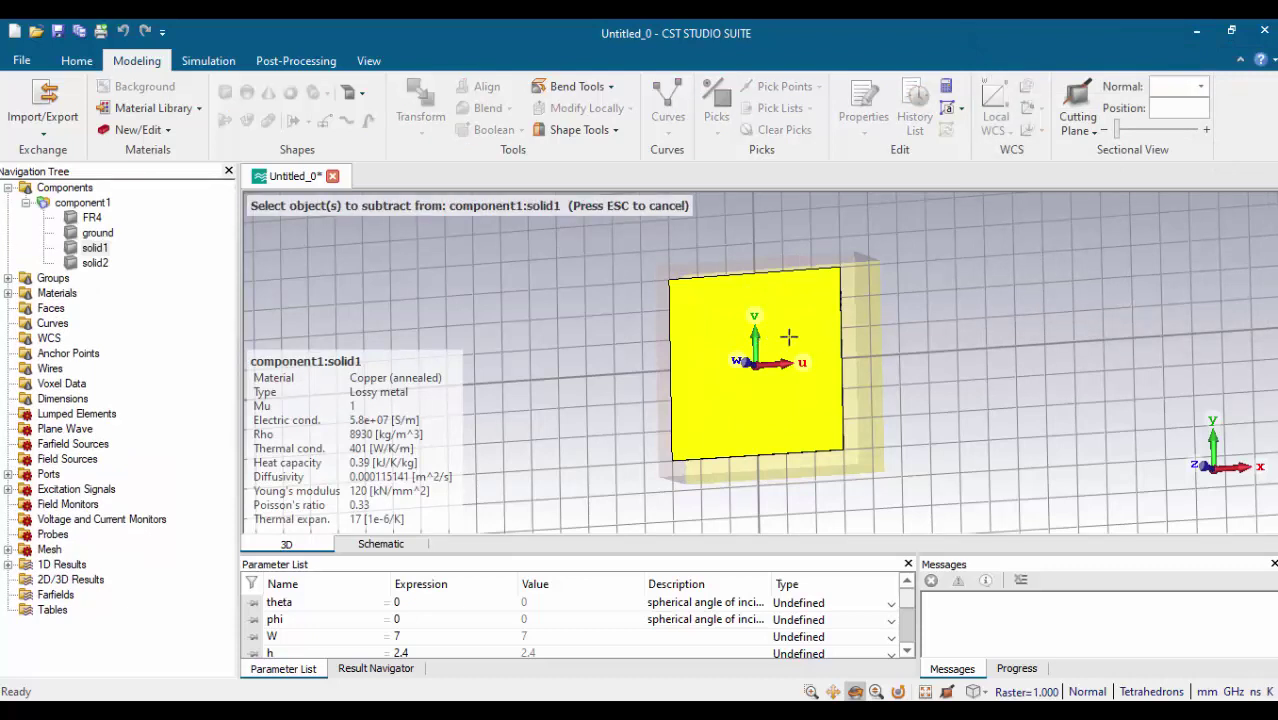
{"action": "left_click", "coordinate": [783, 337]}
{"action": "key", "text": "Return"}
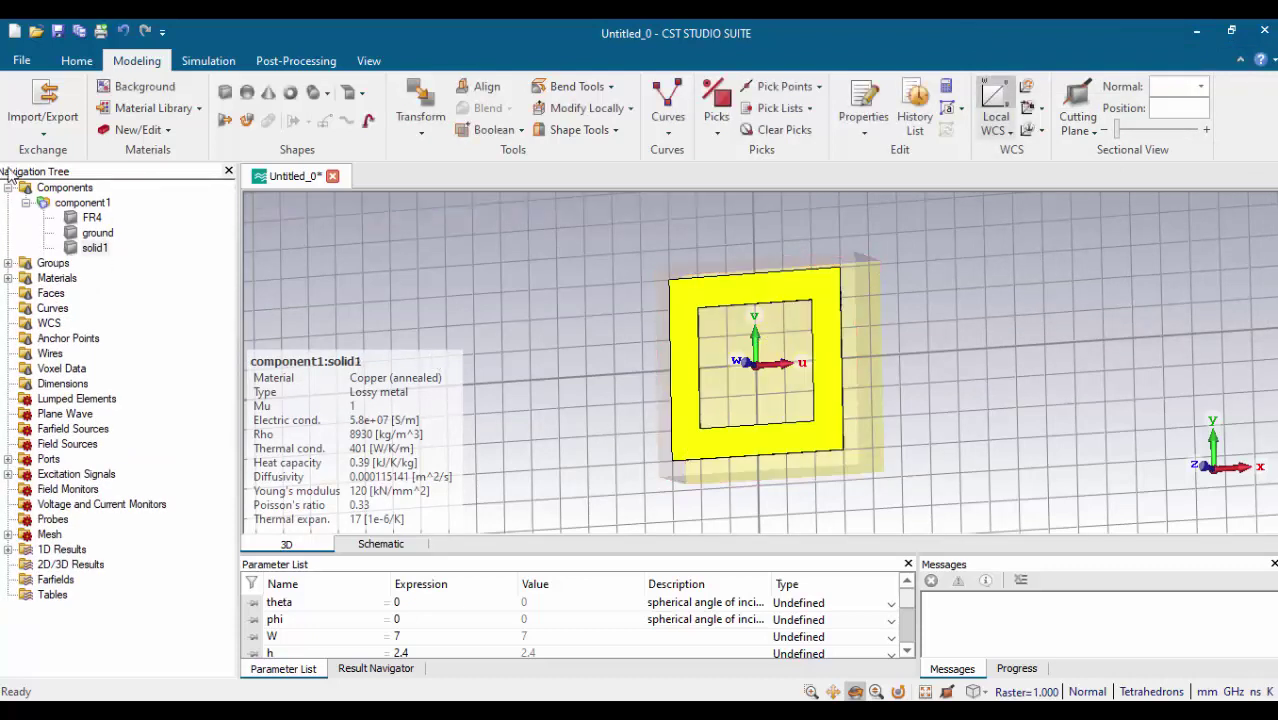
{"action": "left_click", "coordinate": [9, 188]}
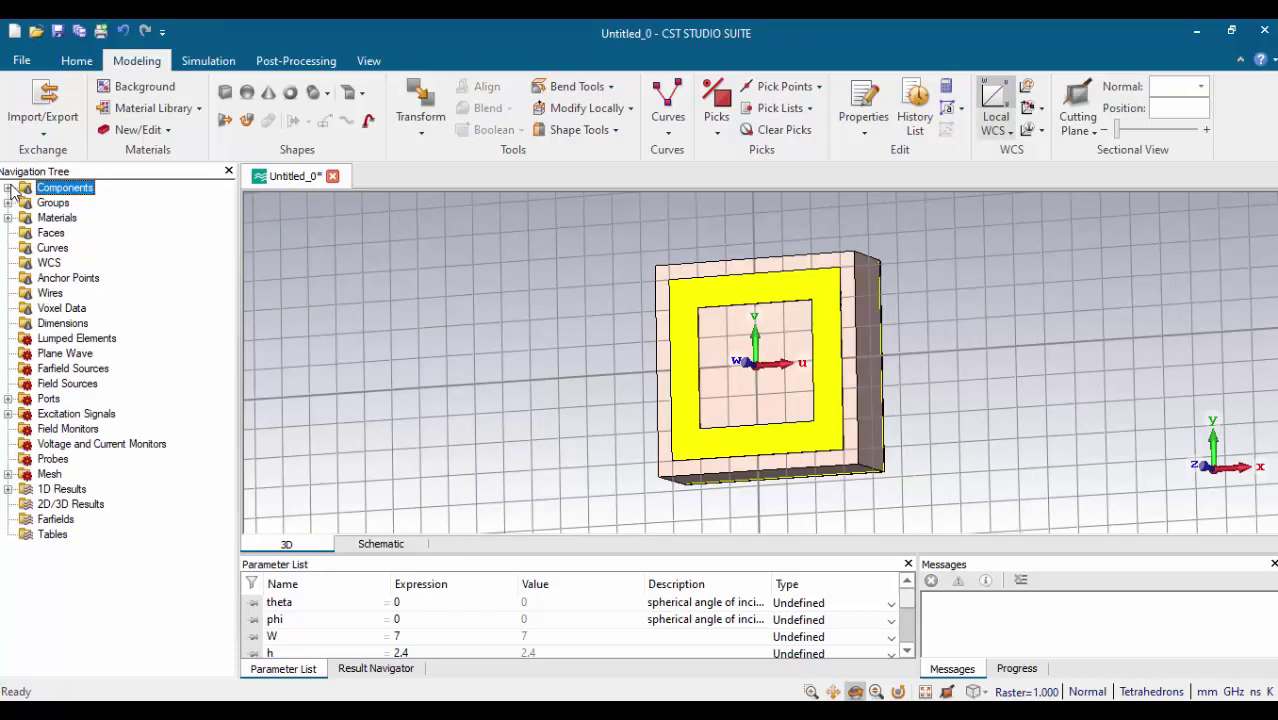
{"action": "left_click_drag", "start_coordinate": [674, 426], "coordinate": [671, 428]}
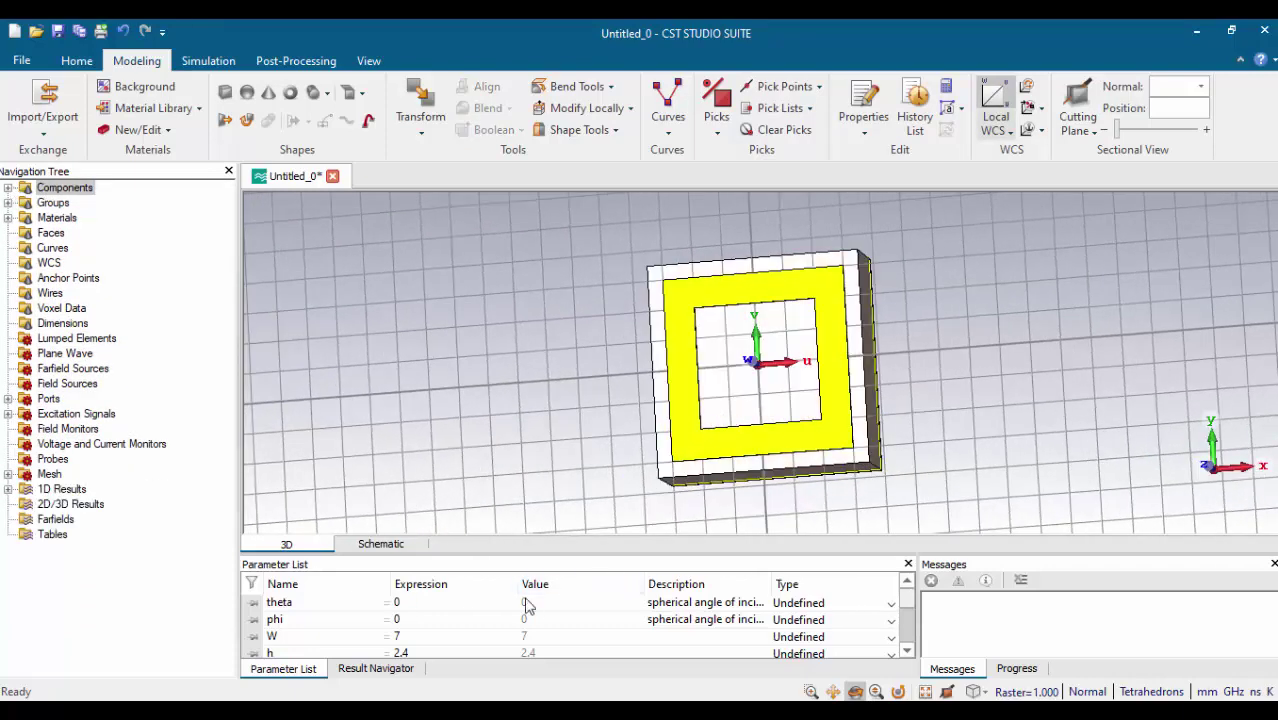
Switch to the paper and examine the unit-cell figure and the optimized dimensions in the simulation results section
{"action": "key", "text": "alt+Tab"}
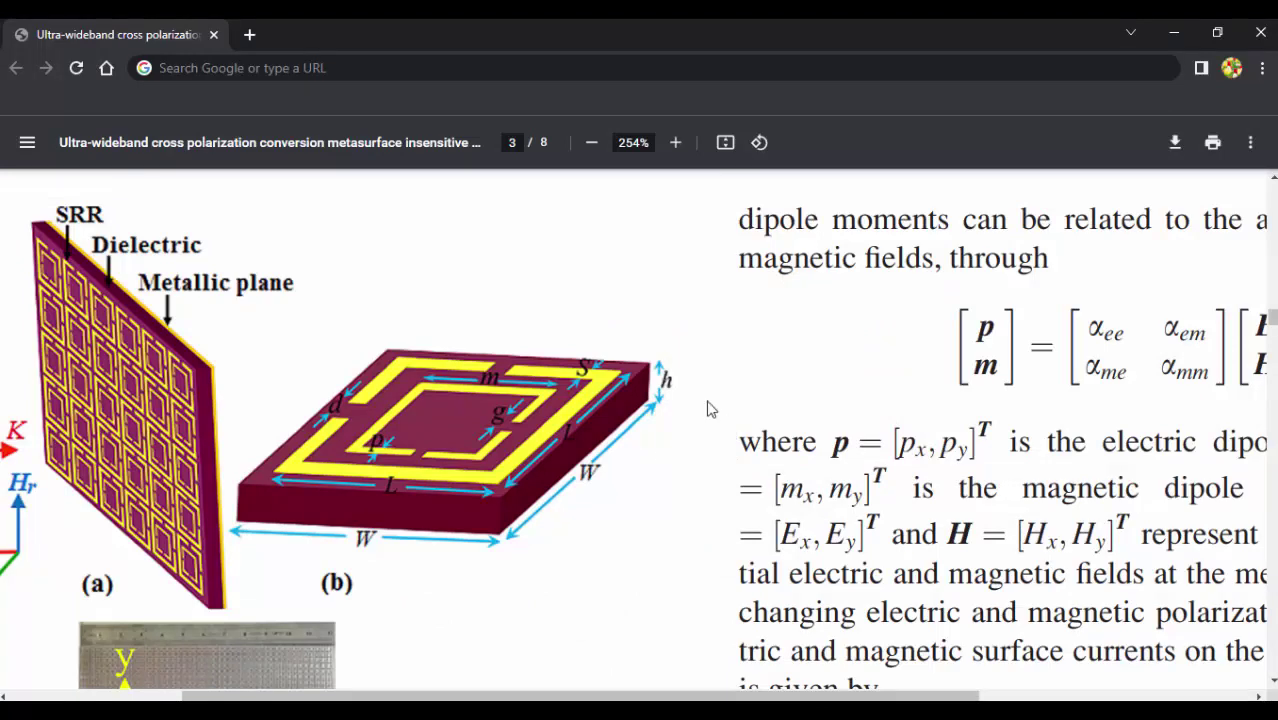
{"action": "scroll", "coordinate": [707, 408], "scroll_direction": "down", "scroll_amount": 5, "text": "ctrl"}
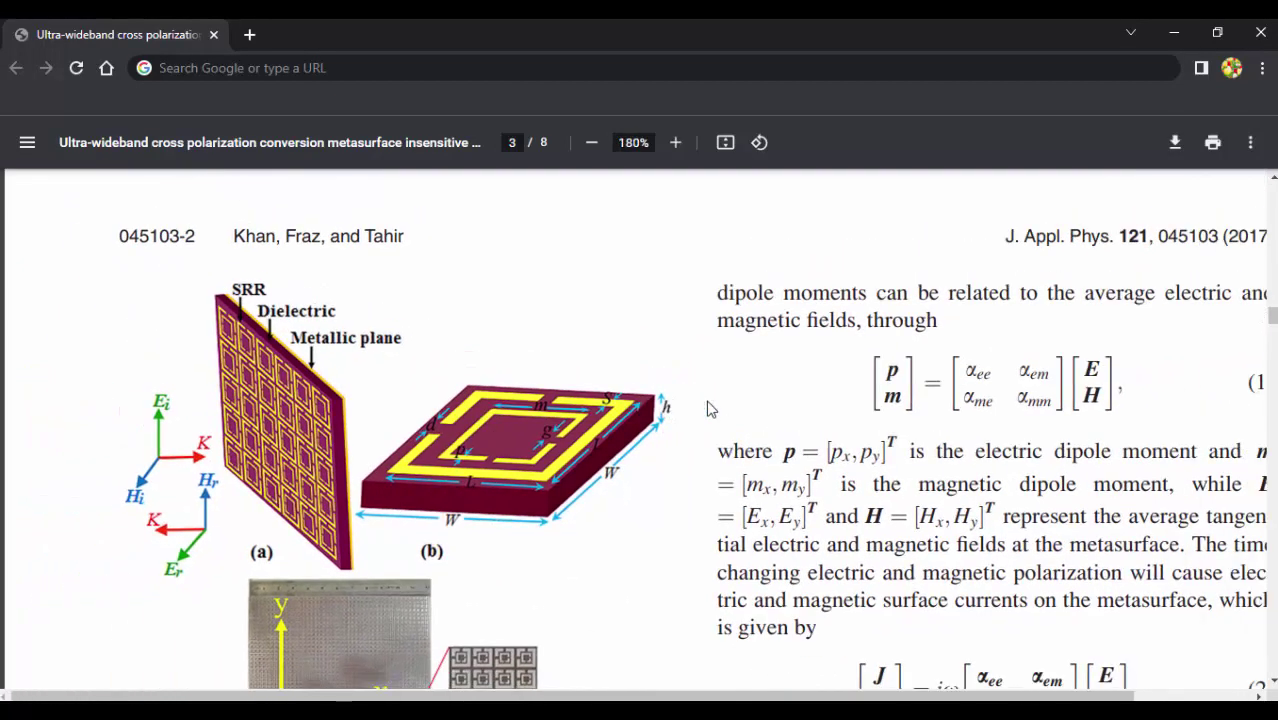
{"action": "scroll", "coordinate": [707, 408], "scroll_direction": "down", "scroll_amount": 1}
{"action": "scroll", "coordinate": [707, 408], "scroll_direction": "down", "scroll_amount": 15}
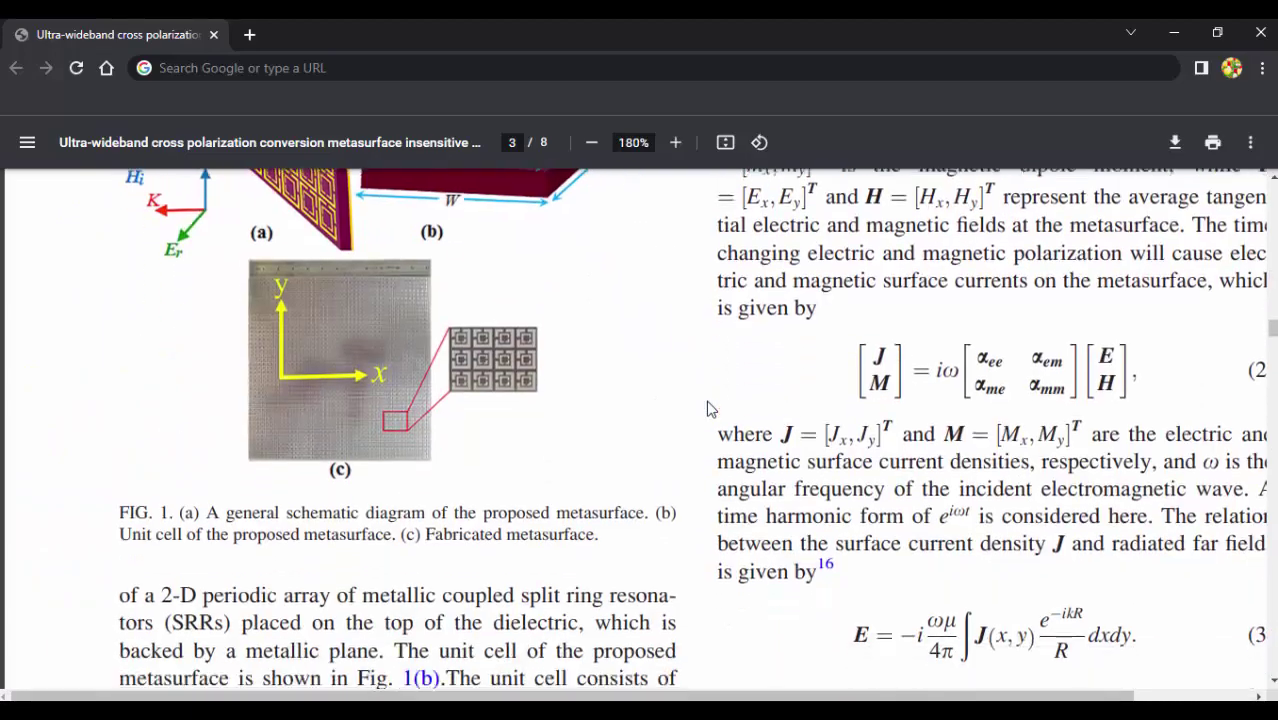
{"action": "scroll", "coordinate": [707, 408], "scroll_direction": "down", "scroll_amount": 7}
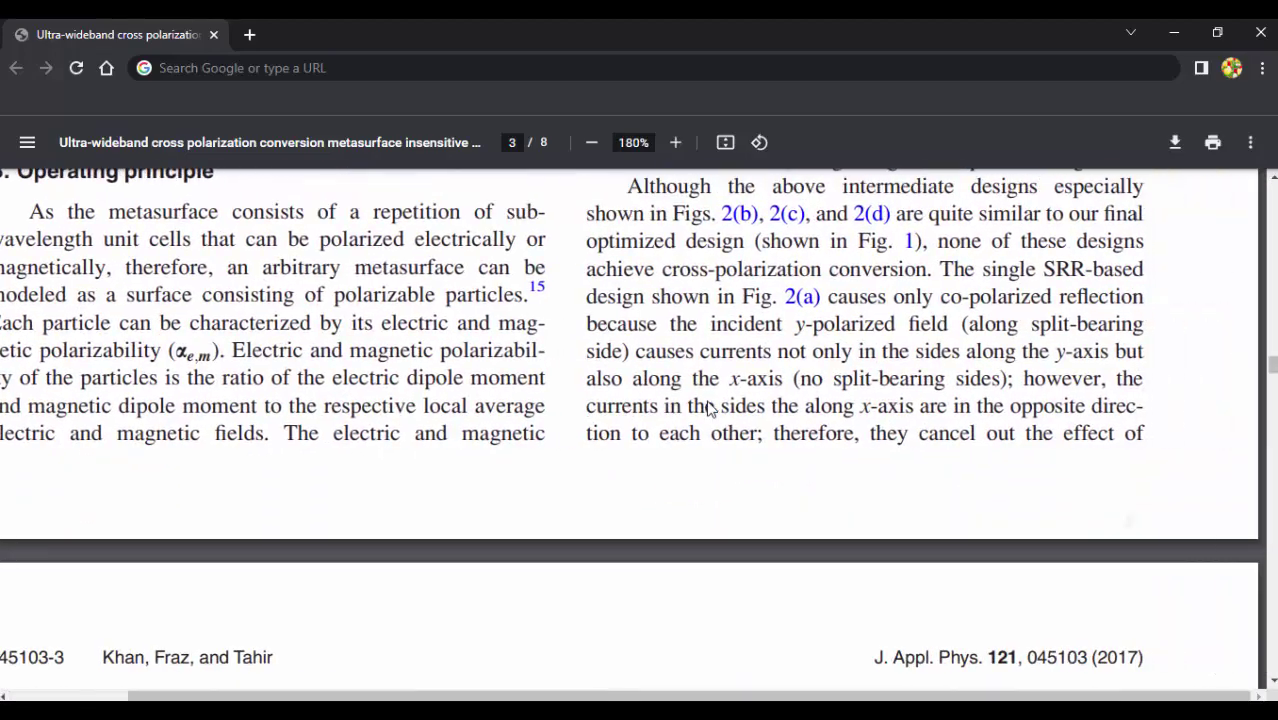
{"action": "scroll", "coordinate": [707, 408], "scroll_direction": "down", "scroll_amount": 5, "text": "ctrl"}
{"action": "scroll", "coordinate": [707, 408], "scroll_direction": "down", "scroll_amount": 1, "text": "ctrl"}
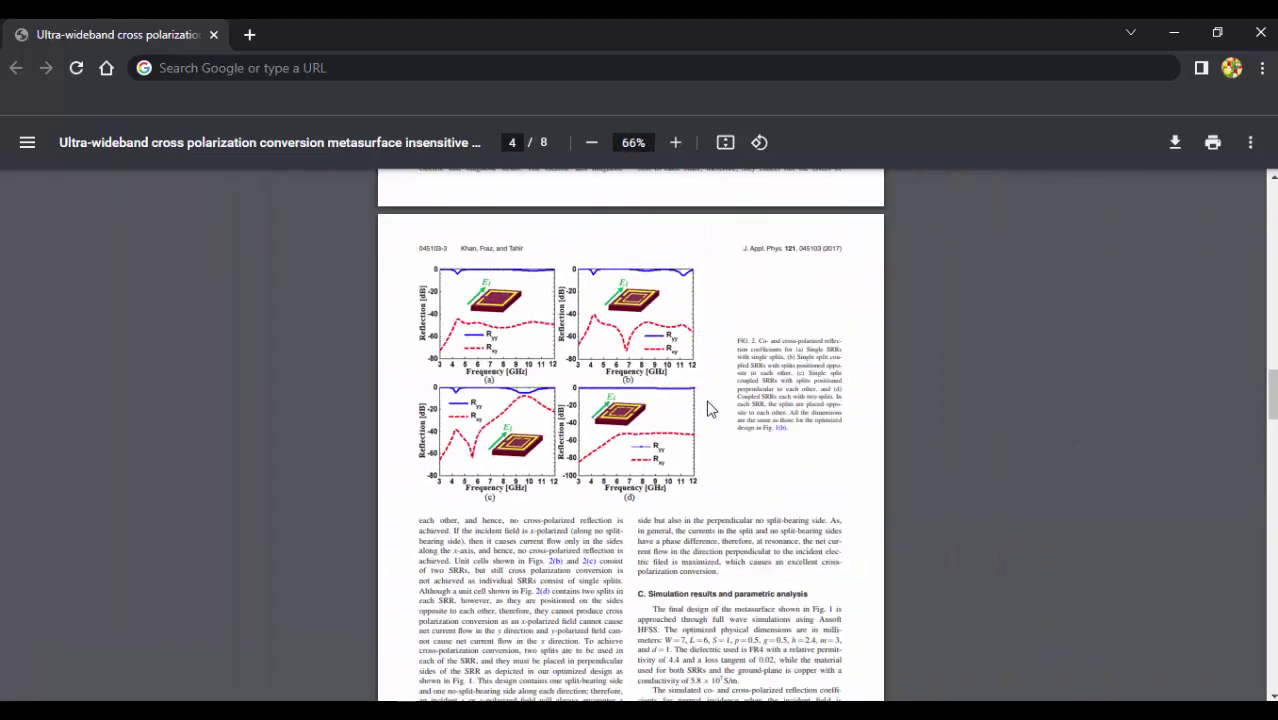
{"action": "scroll", "coordinate": [707, 408], "scroll_direction": "down", "scroll_amount": 3}
{"action": "scroll", "coordinate": [707, 408], "scroll_direction": "up", "scroll_amount": 4, "text": "ctrl"}
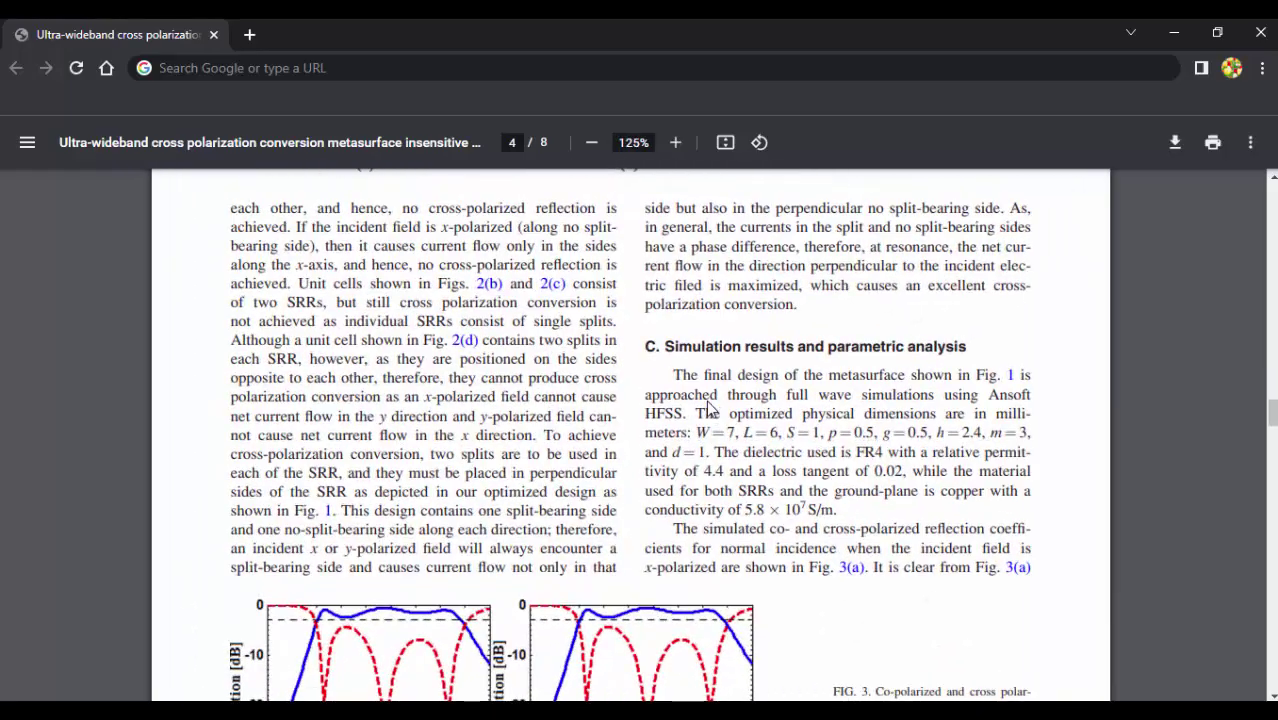
{"action": "scroll", "coordinate": [707, 408], "scroll_direction": "up", "scroll_amount": 2, "text": "ctrl"}
{"action": "key", "text": "alt+Tab"}
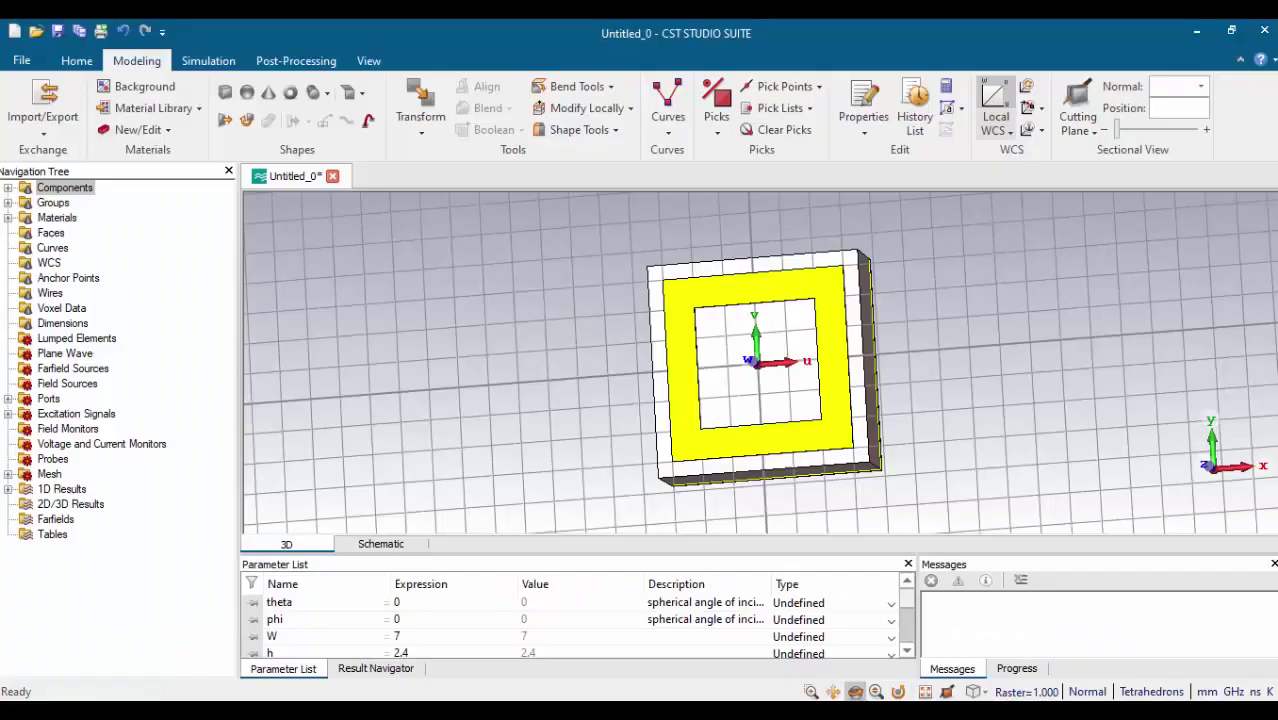
Begin a copper brick for the ring's split, spanning -W to 0 in U, -d/2 to d/2 in V and 0 to t in W
{"action": "left_click", "coordinate": [225, 92]}
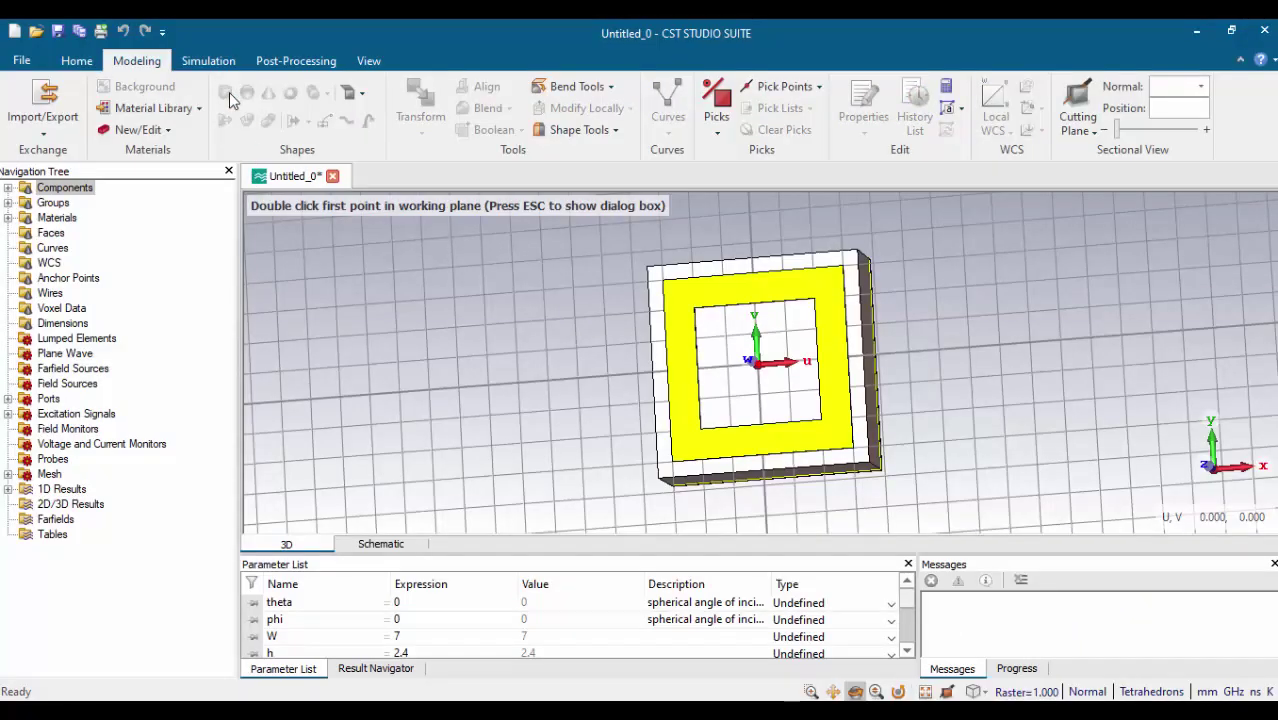
{"action": "key", "text": "Escape"}
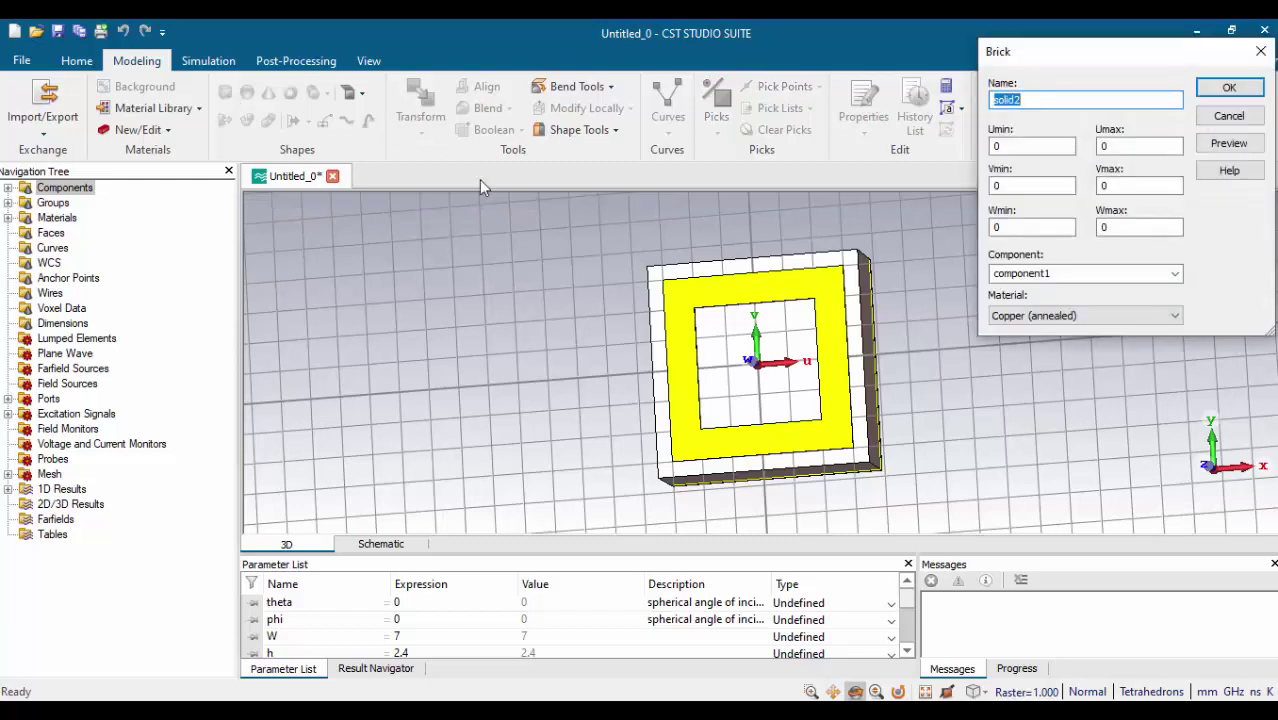
{"action": "double_click", "coordinate": [1016, 140]}
{"action": "key", "text": "BackSpace"}
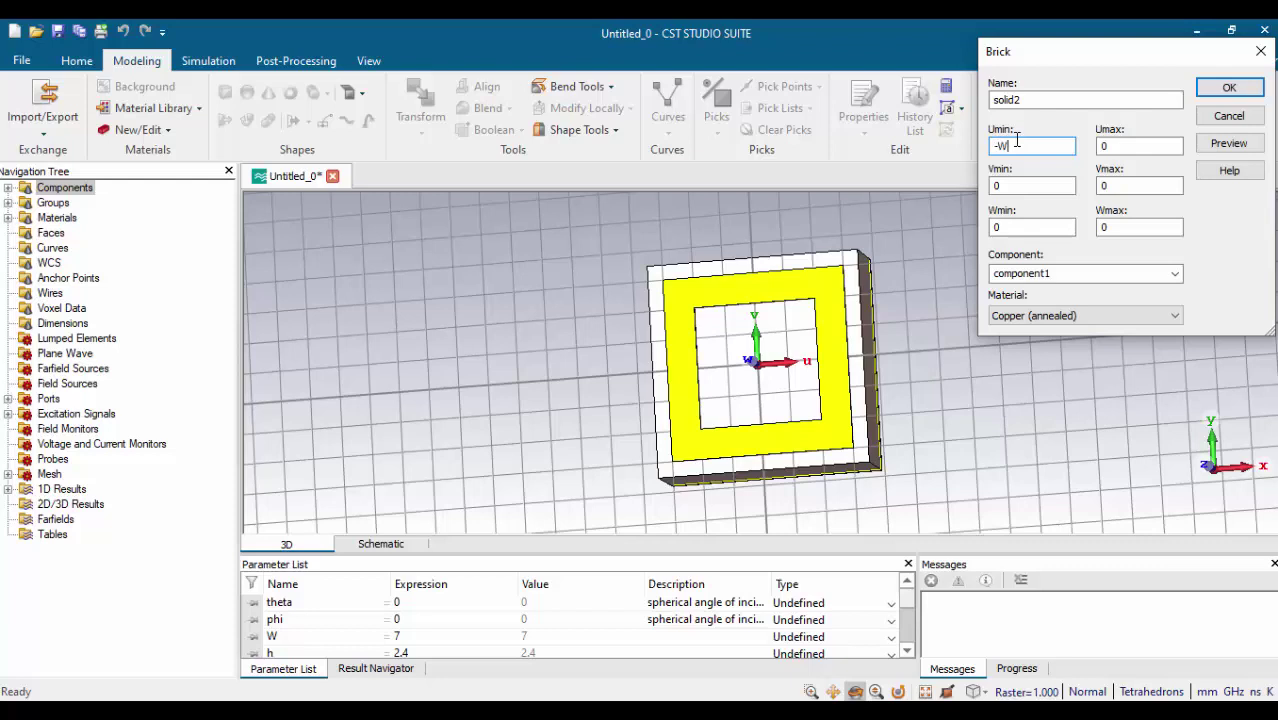
{"action": "double_click", "coordinate": [1047, 186]}
{"action": "key", "text": "BackSpace"}
{"action": "double_click", "coordinate": [1134, 187]}
{"action": "type", "text": "d/2"}
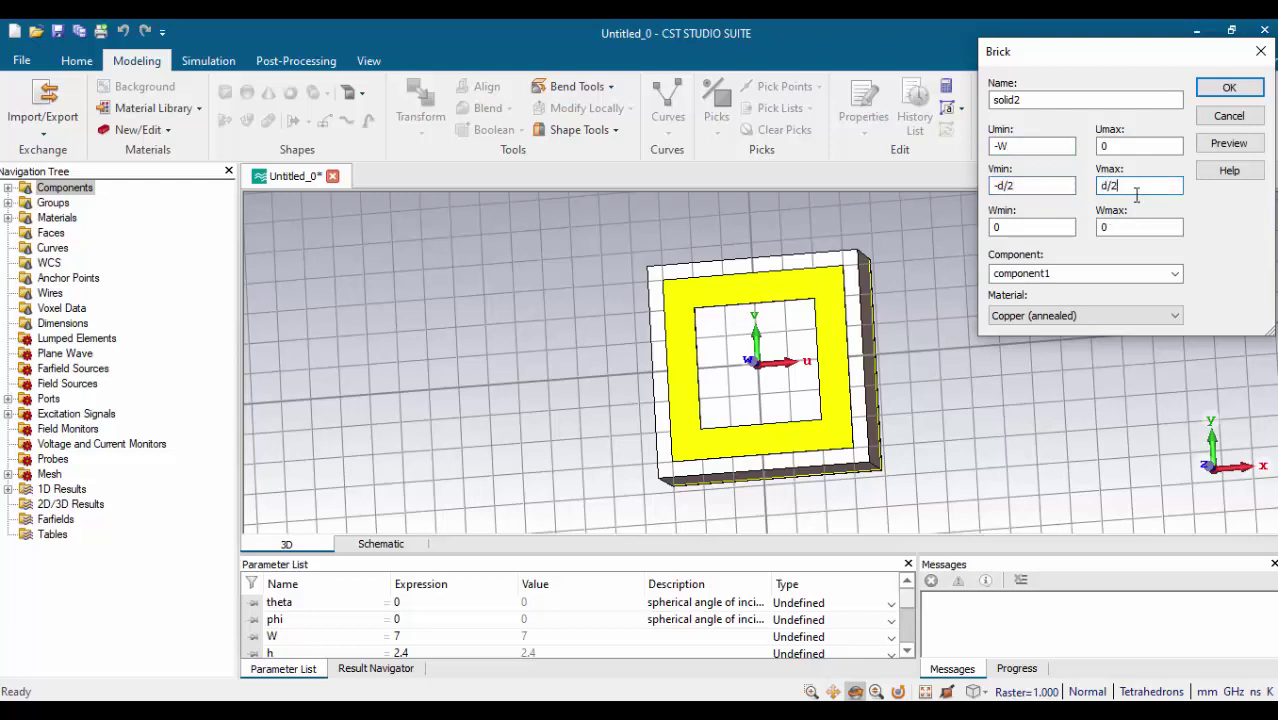
{"action": "left_click", "coordinate": [1152, 228]}
{"action": "type", "text": "t"}
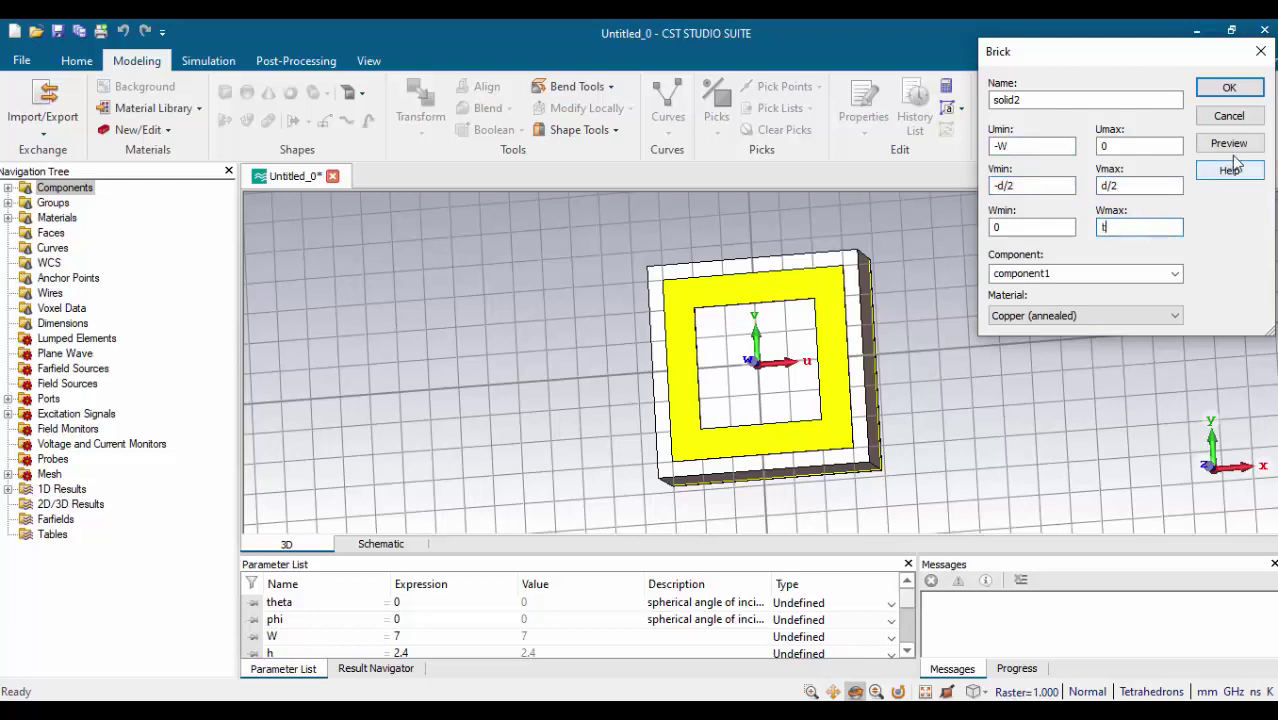
Set the split brick's Umin to -L/2 so it starts at the ring's outer edge, preview it, and create it
{"action": "left_click", "coordinate": [1229, 143]}
{"action": "left_click", "coordinate": [1230, 158]}
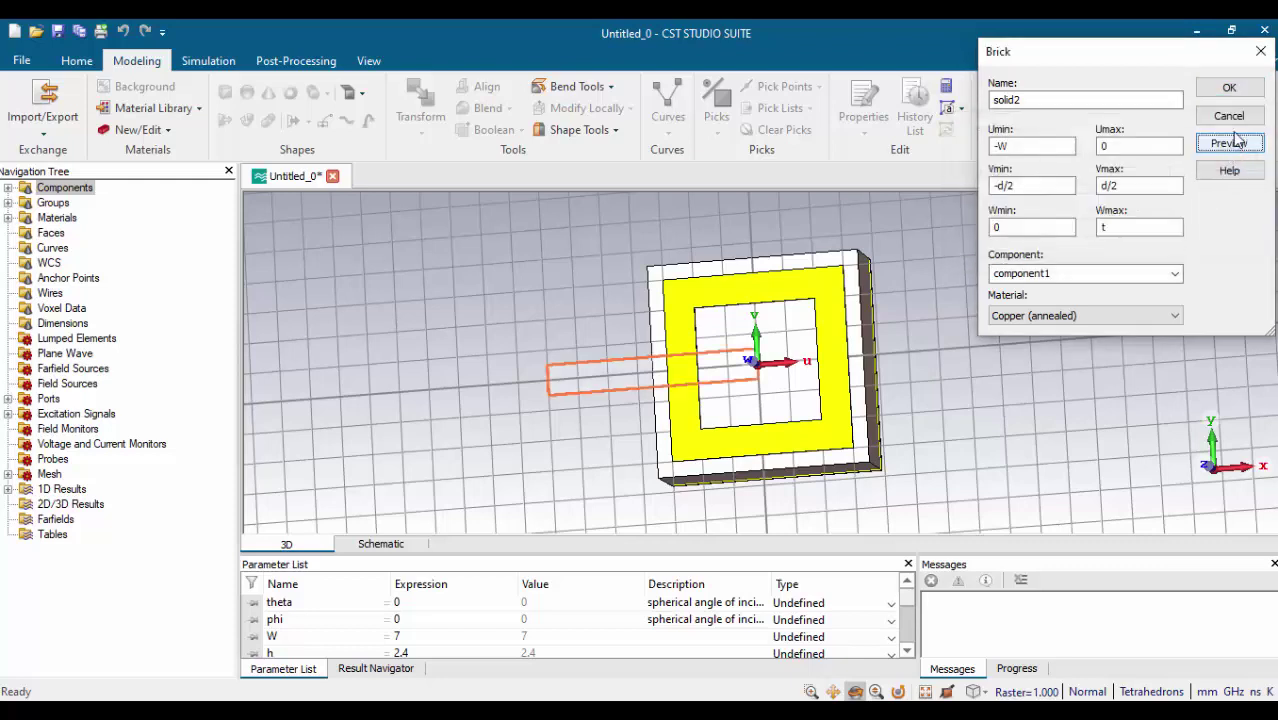
{"action": "left_click", "coordinate": [1054, 150]}
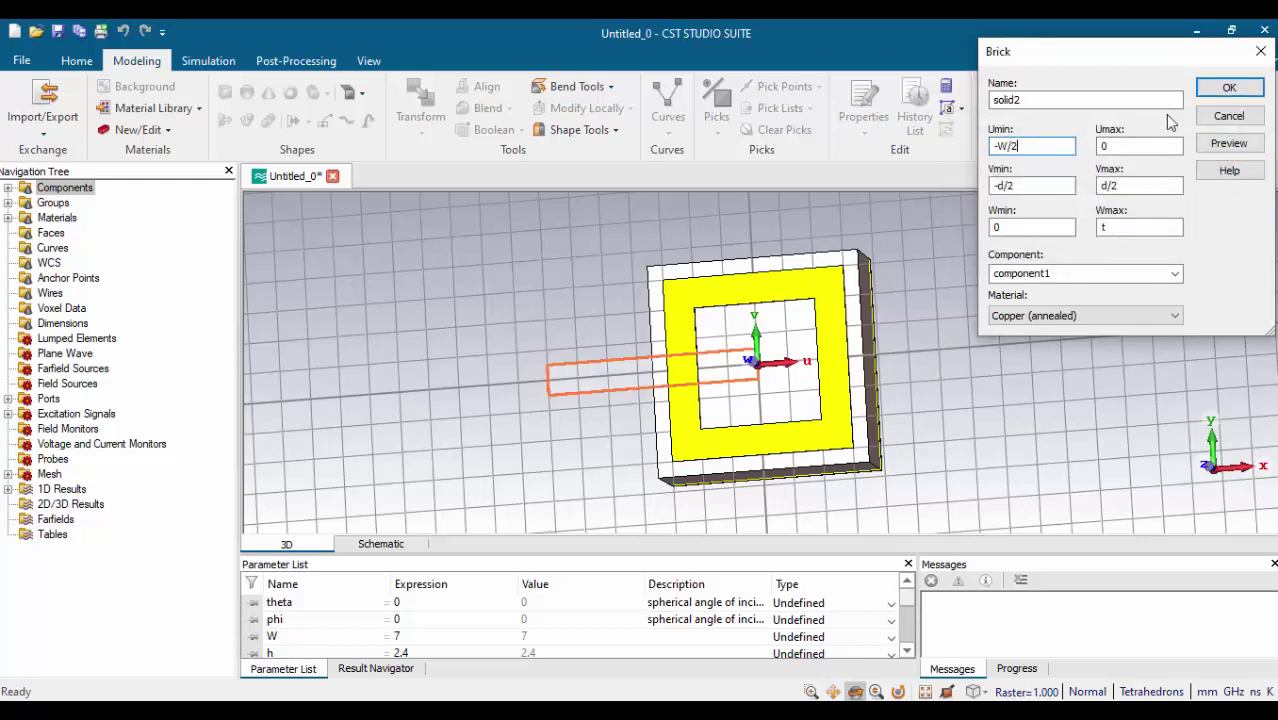
{"action": "left_click", "coordinate": [1229, 143]}
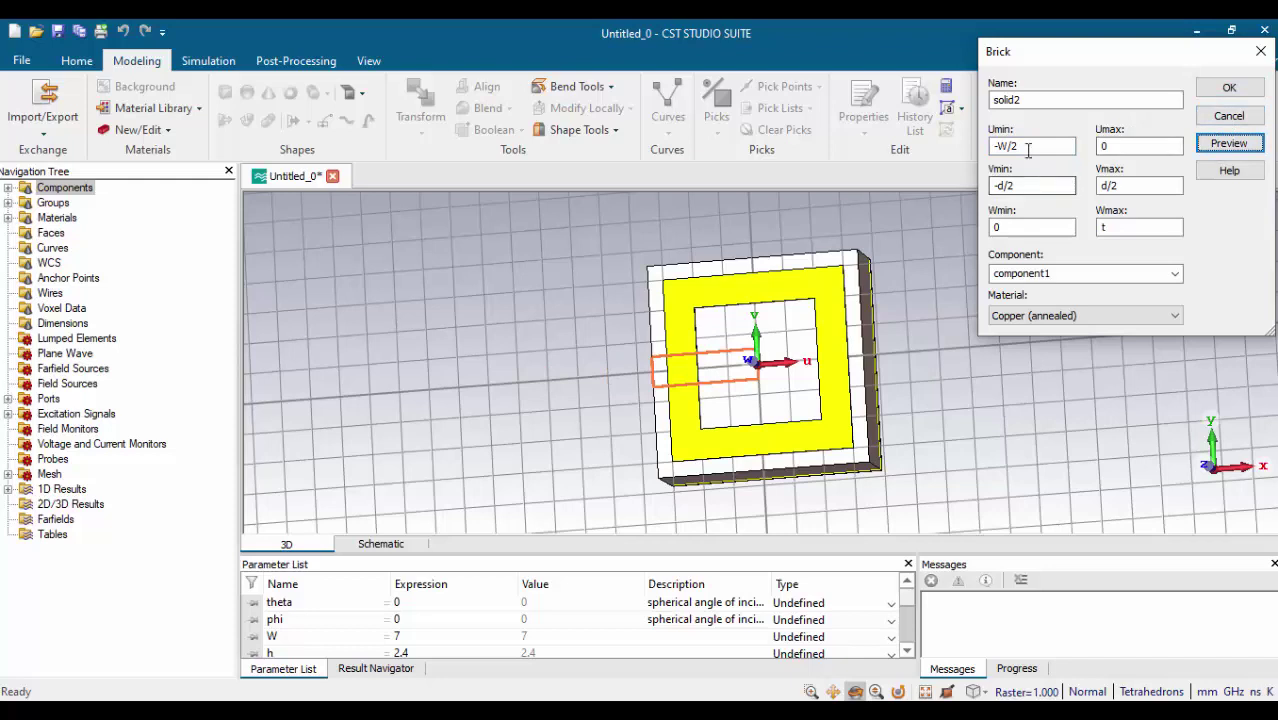
{"action": "left_click", "coordinate": [1027, 150]}
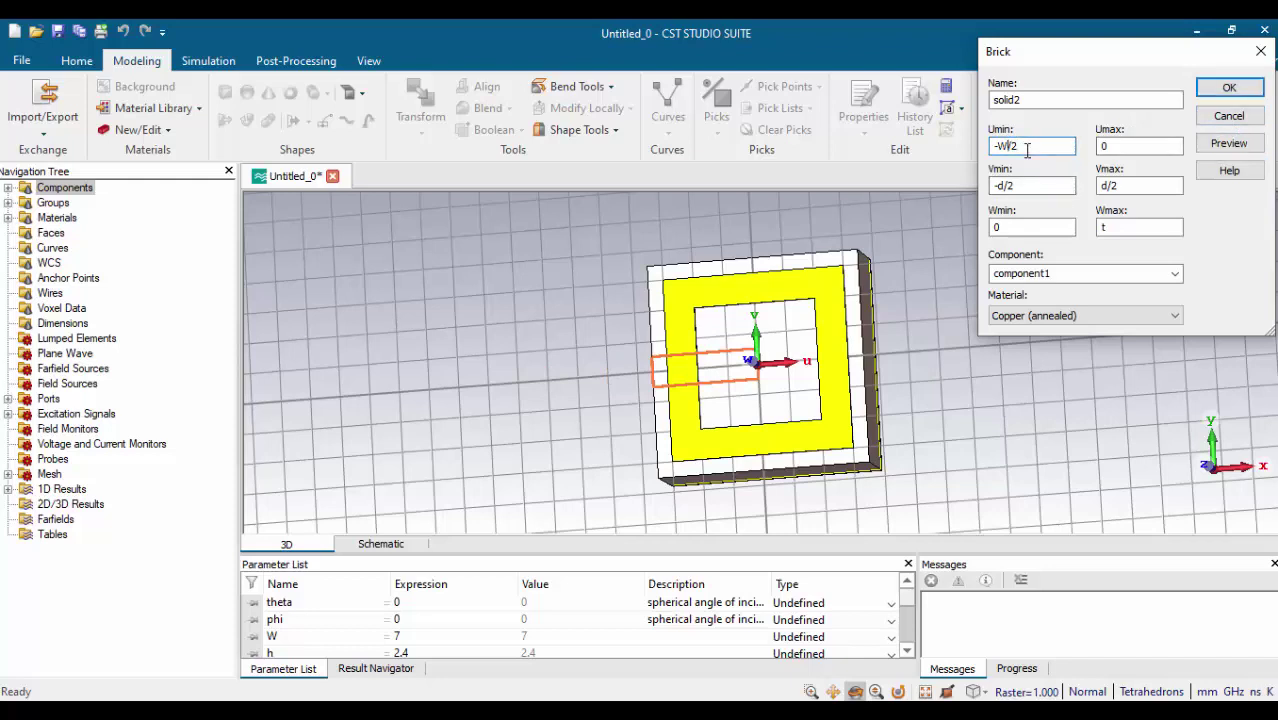
{"action": "left_click", "coordinate": [1229, 143]}
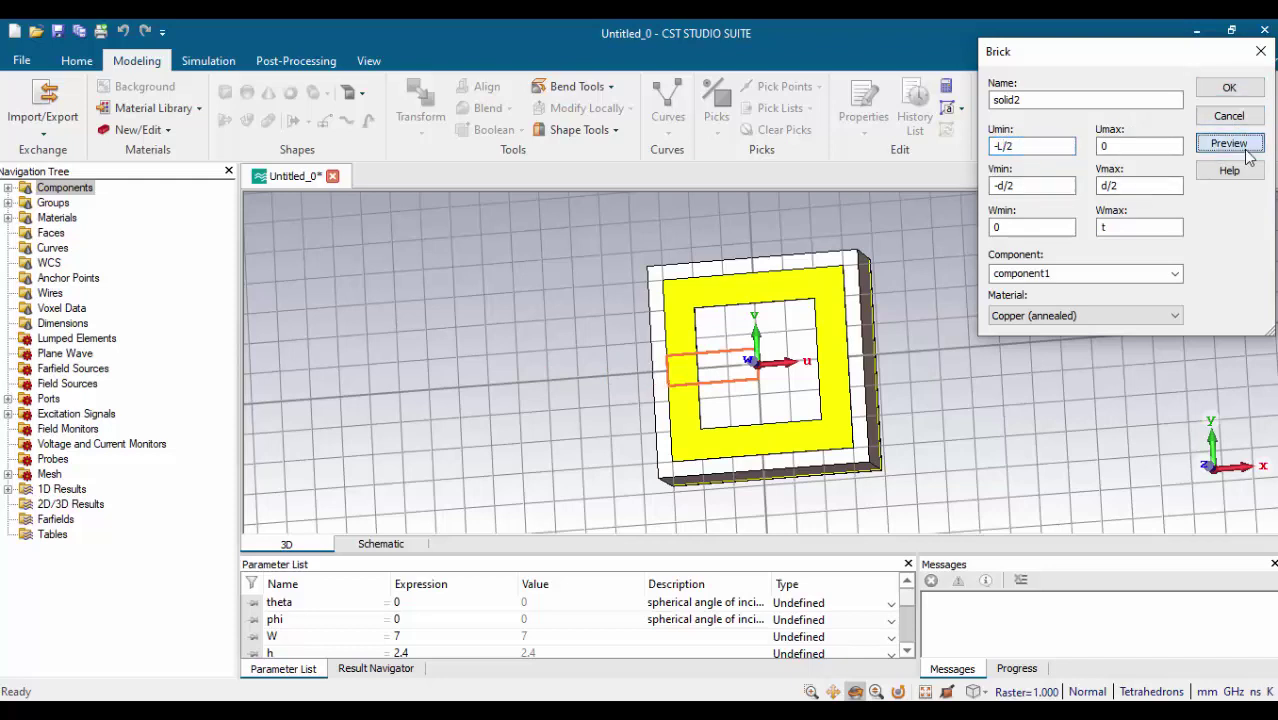
{"action": "left_click", "coordinate": [1235, 90]}
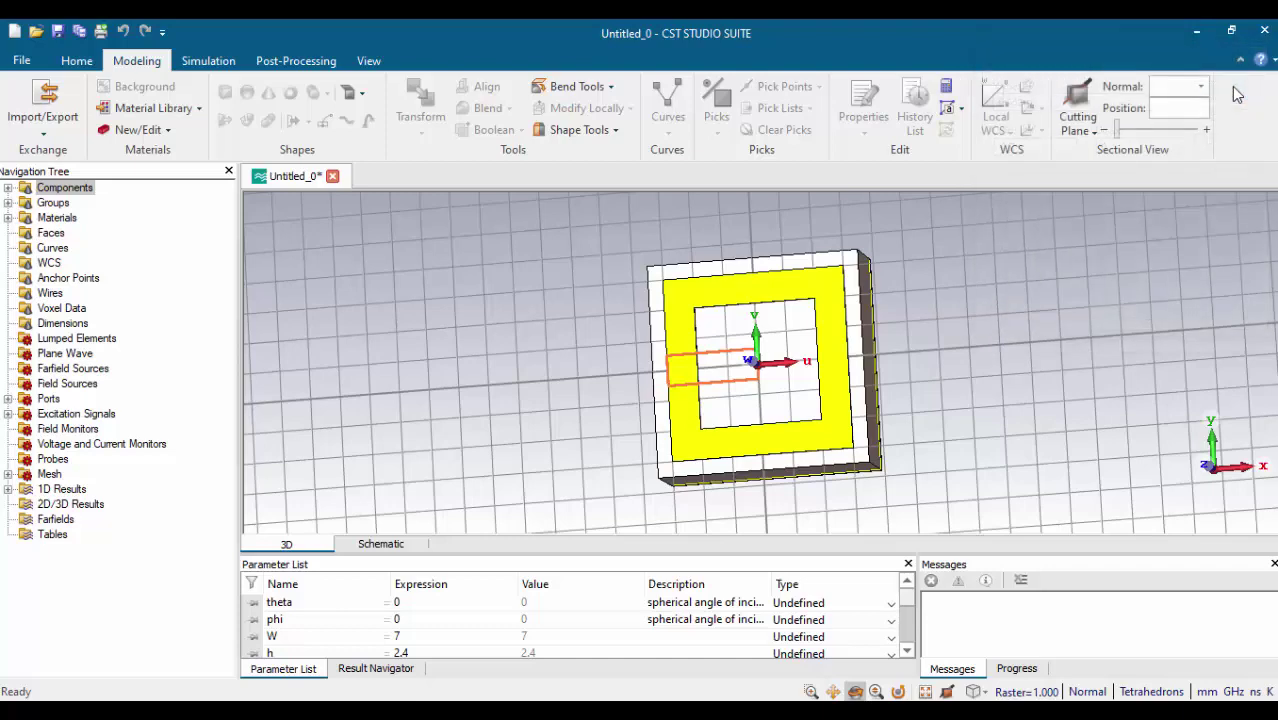
Rotate a copy of the split brick solid2 by 90 degrees about the W axis, keeping the original
{"action": "left_click", "coordinate": [675, 331]}
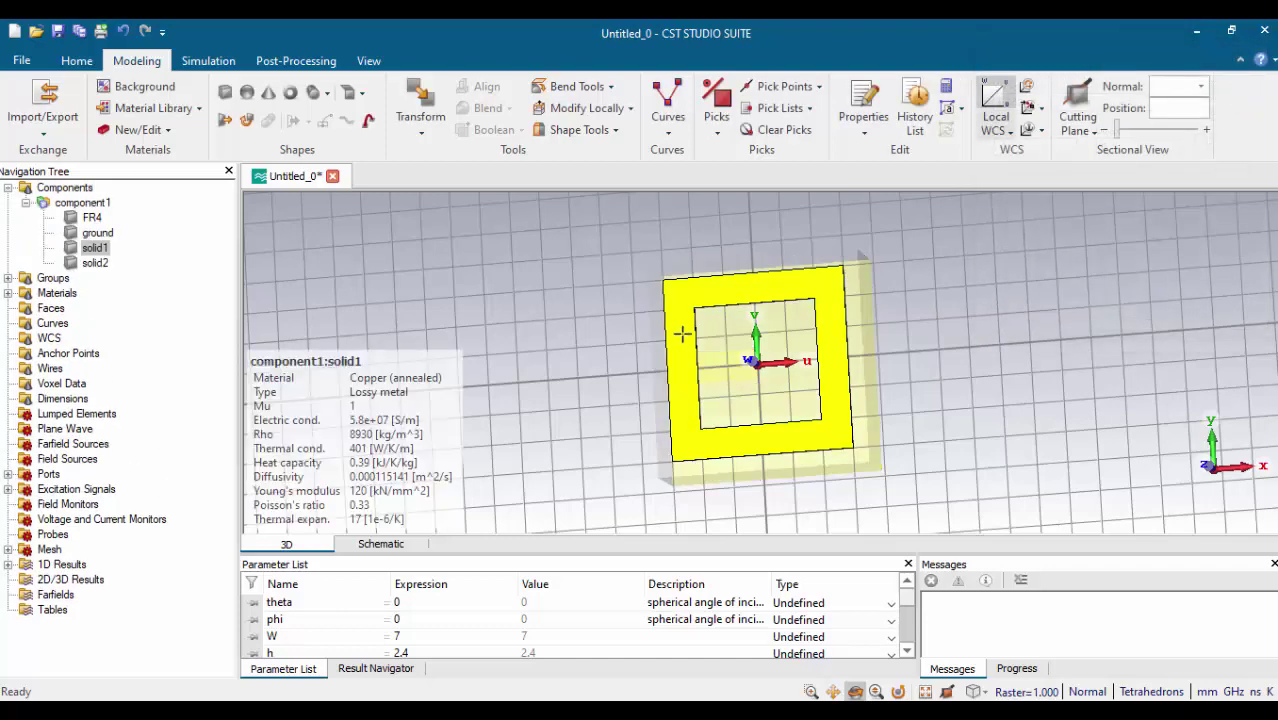
{"action": "left_click", "coordinate": [30, 188]}
{"action": "left_click", "coordinate": [727, 367]}
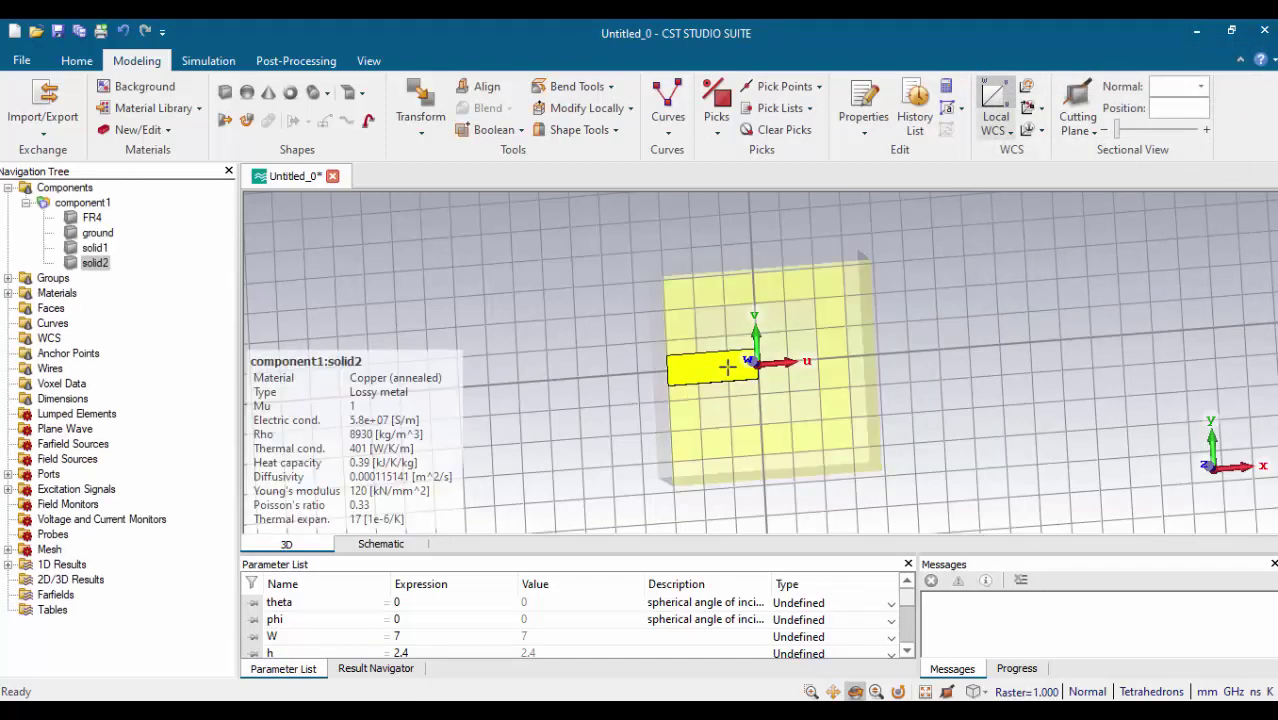
{"action": "key", "text": "ctrl+t"}
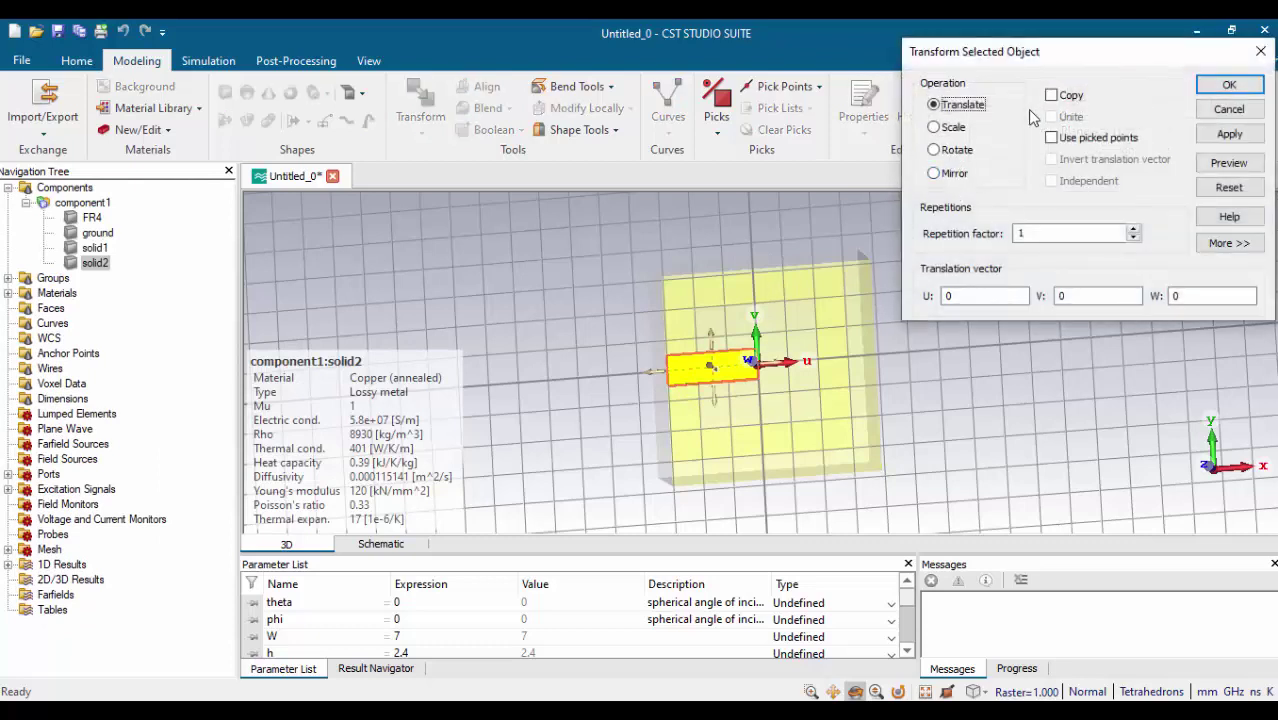
{"action": "left_click", "coordinate": [1051, 95]}
{"action": "left_click", "coordinate": [945, 149]}
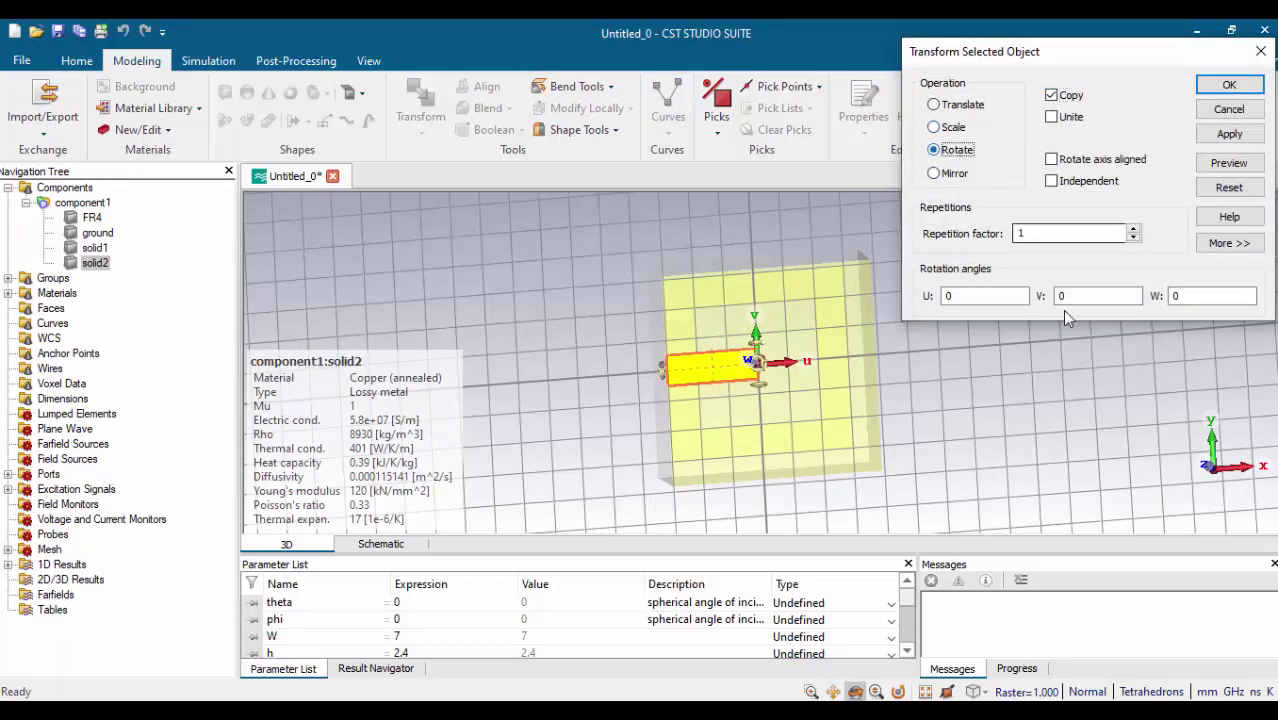
{"action": "left_click", "coordinate": [1185, 296]}
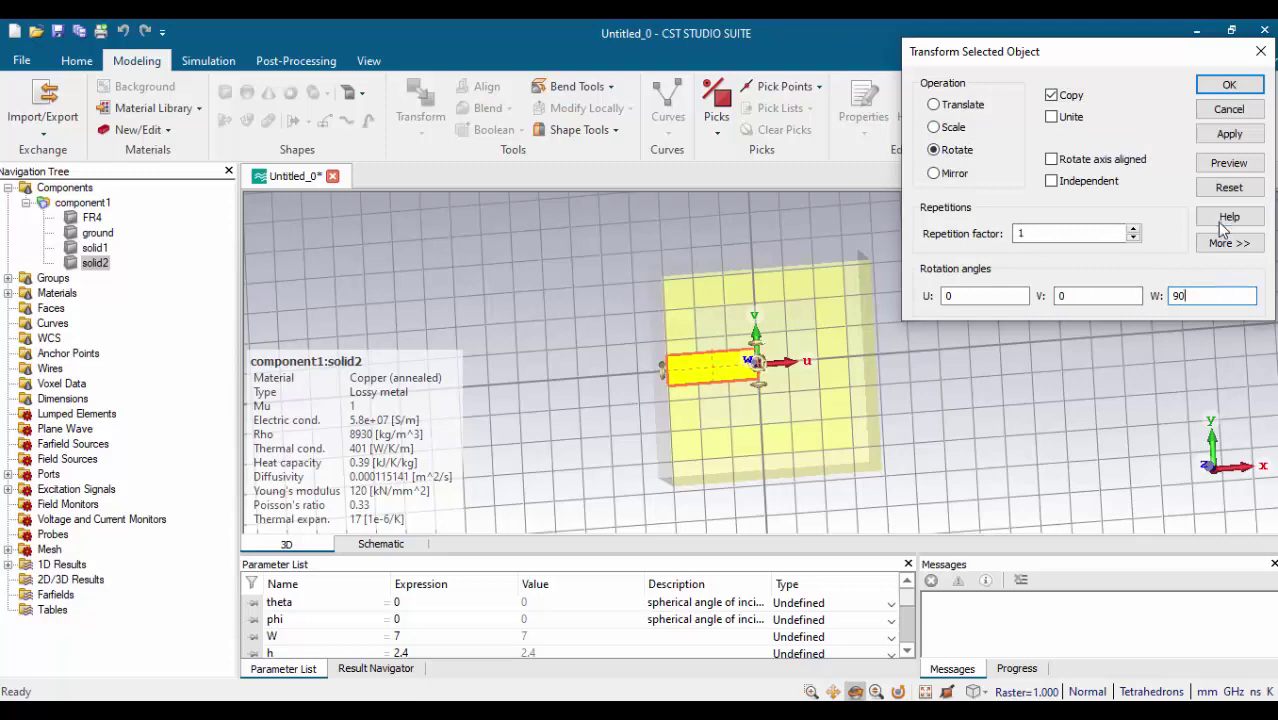
{"action": "left_click", "coordinate": [1229, 163]}
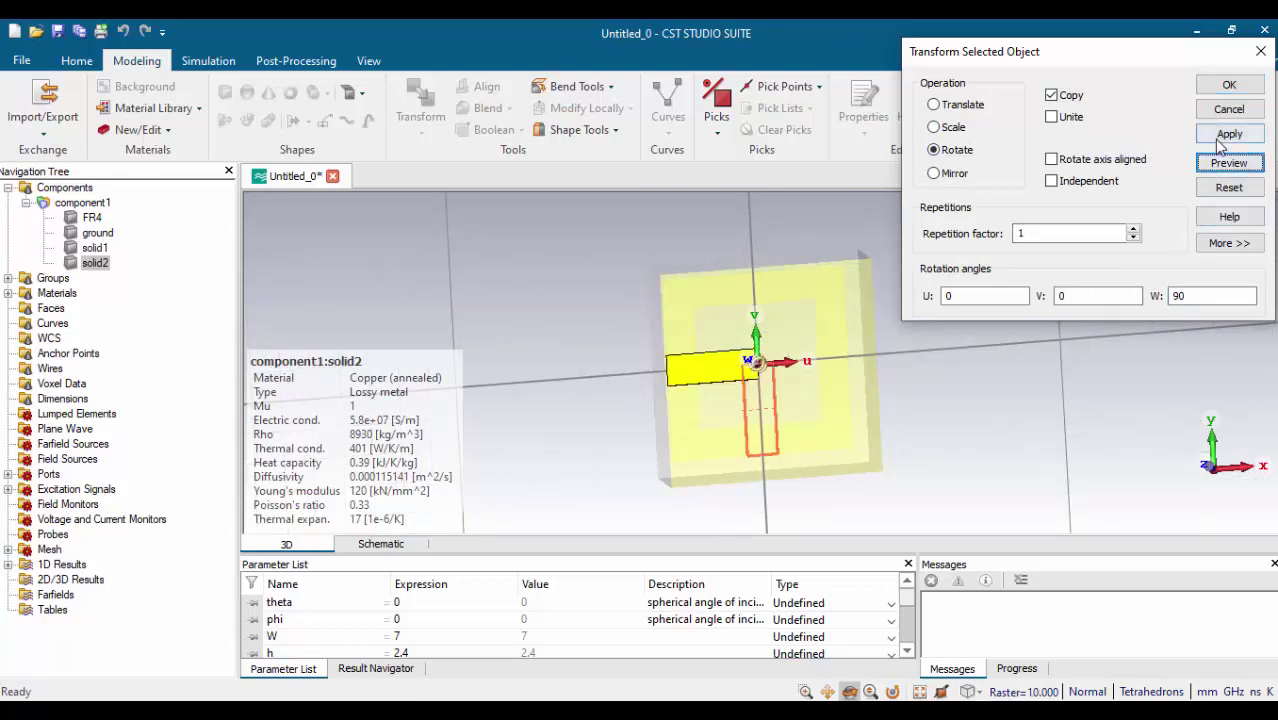
{"action": "left_click", "coordinate": [1229, 85]}
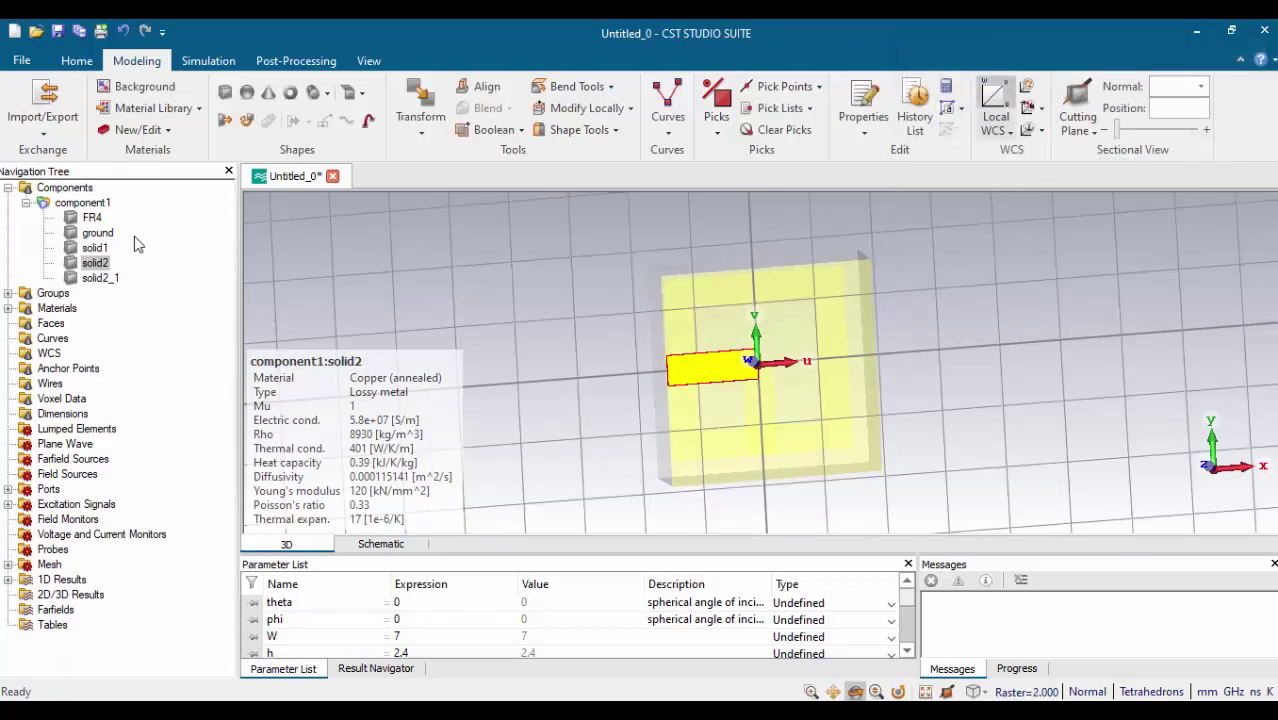
Subtract the rotated copy and the original split brick from the square ring solid1 to cut its two splits
{"action": "left_click", "coordinate": [9, 189]}
{"action": "left_click", "coordinate": [830, 338]}
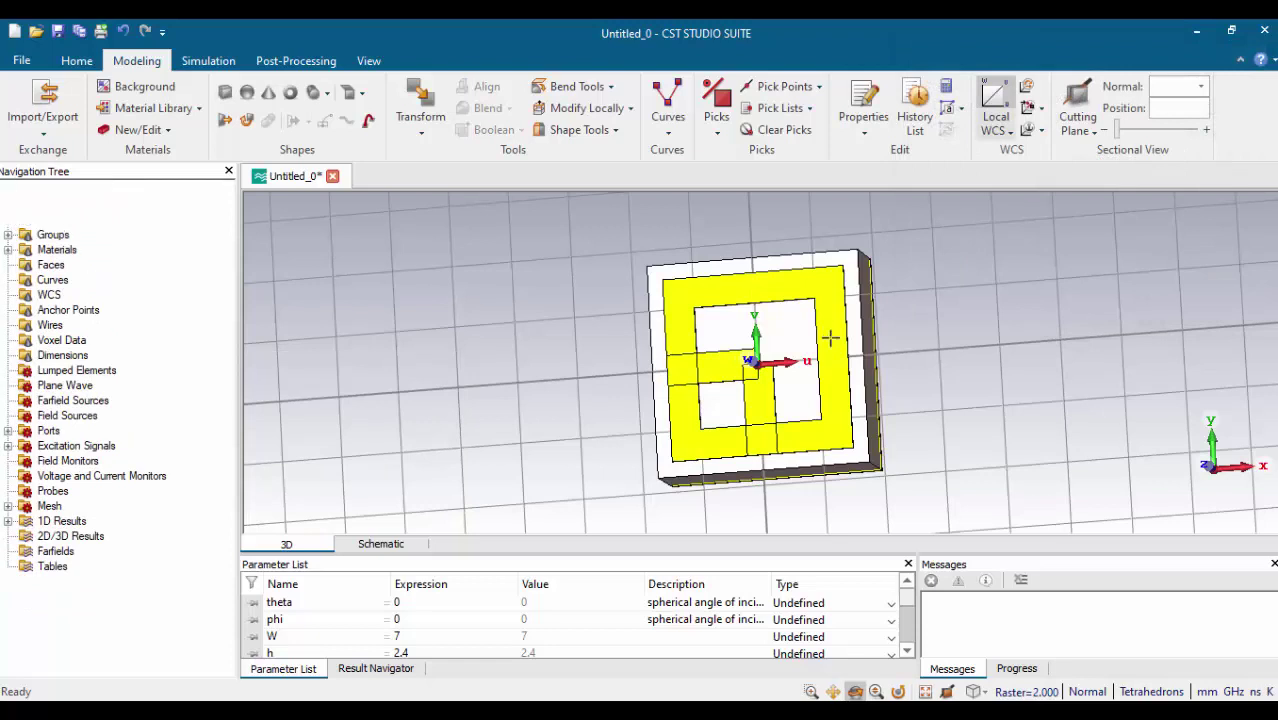
{"action": "key", "text": "minus"}
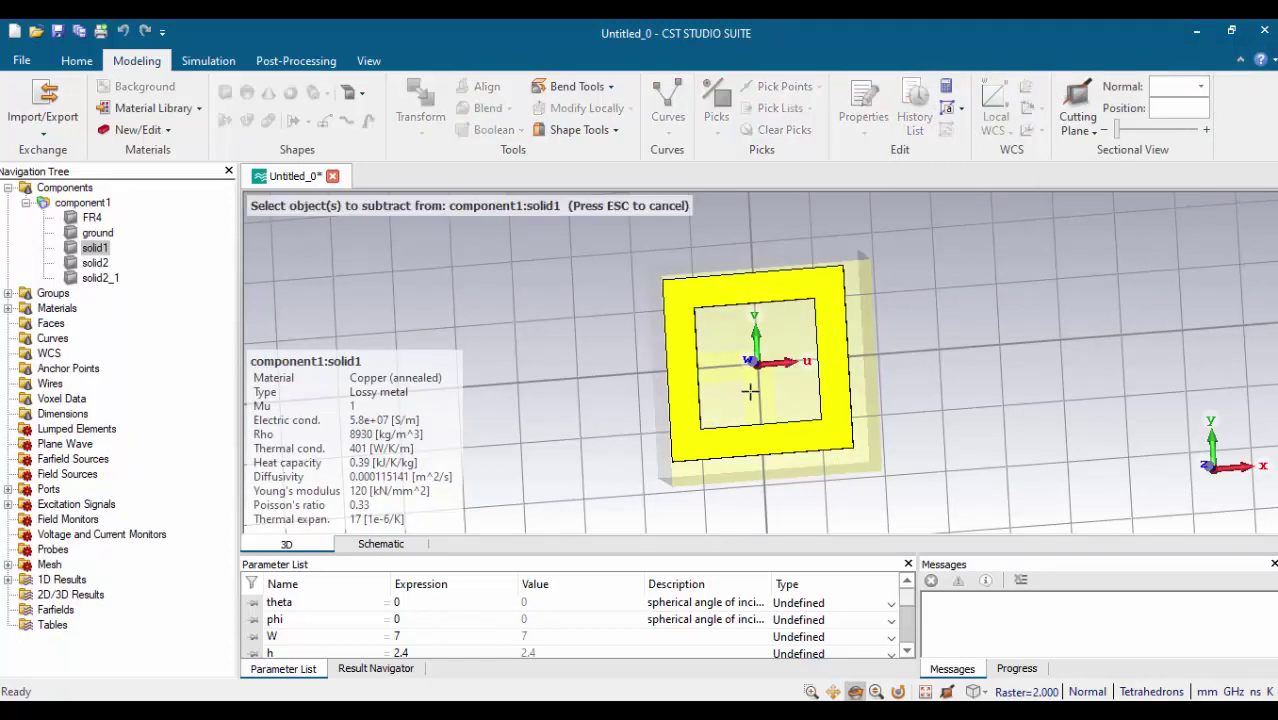
{"action": "left_click", "coordinate": [752, 393]}
{"action": "key", "text": "Return"}
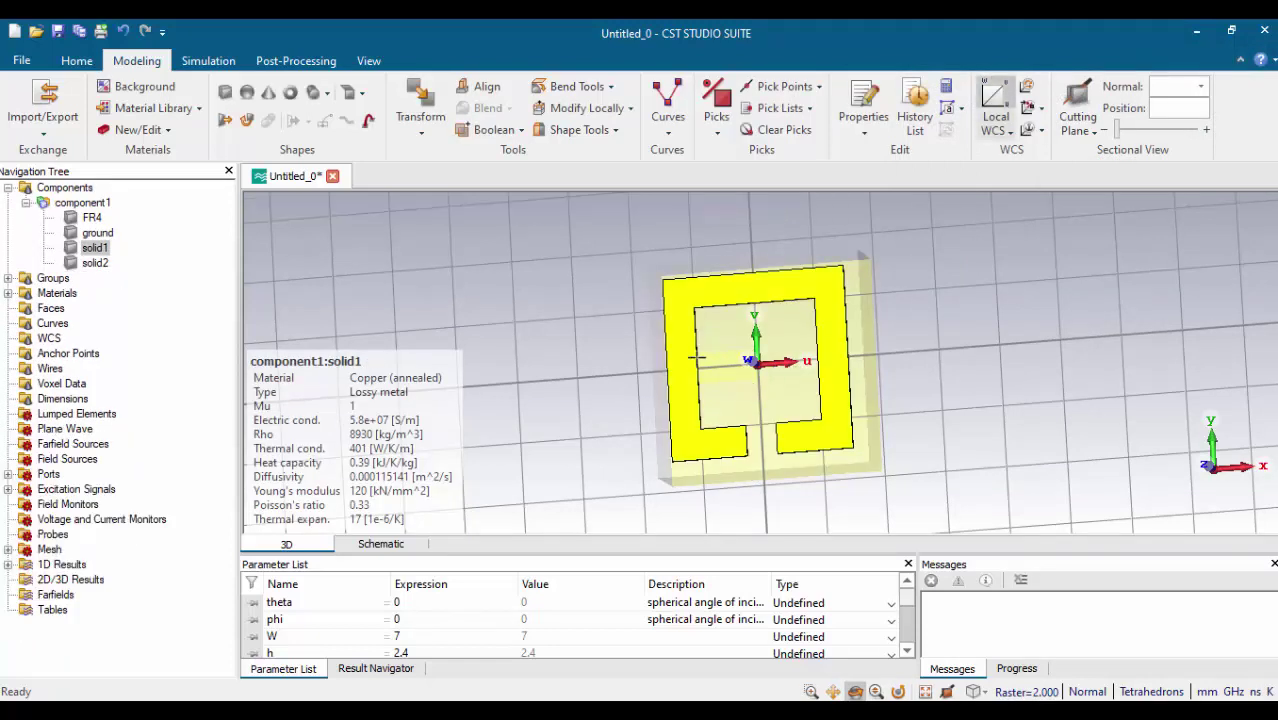
{"action": "key", "text": "minus"}
{"action": "left_click", "coordinate": [737, 367]}
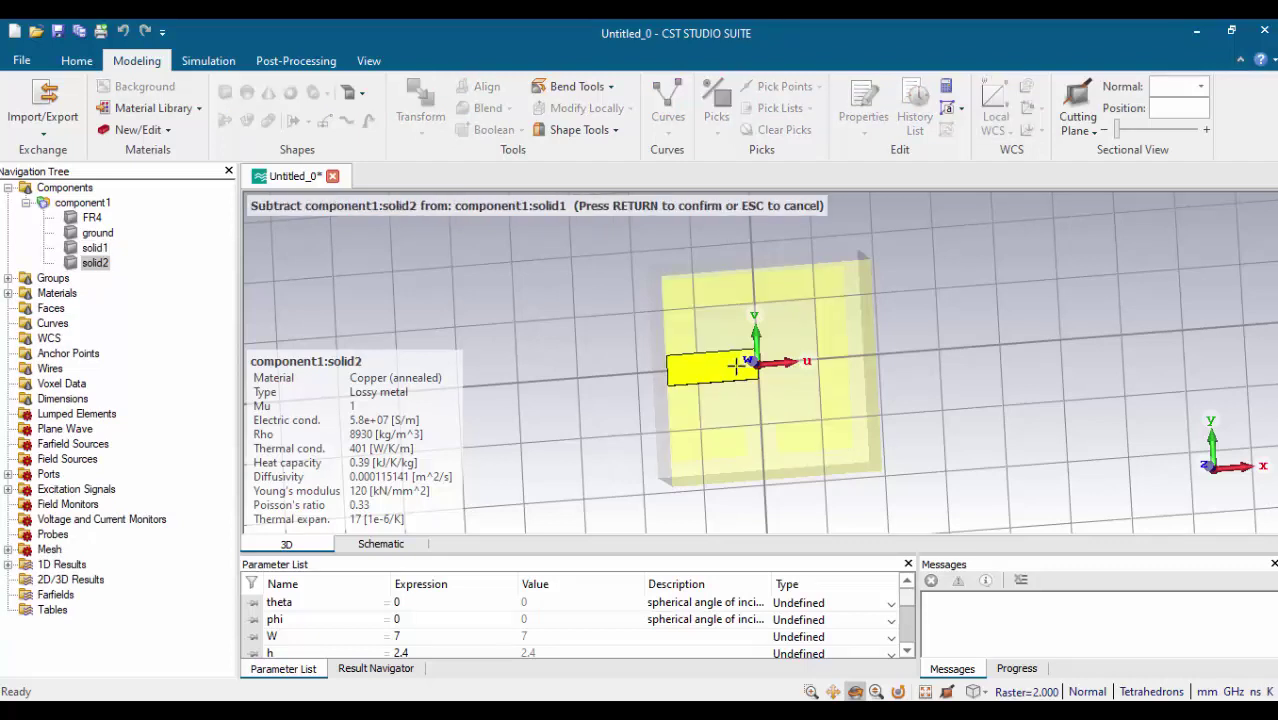
{"action": "key", "text": "Return"}
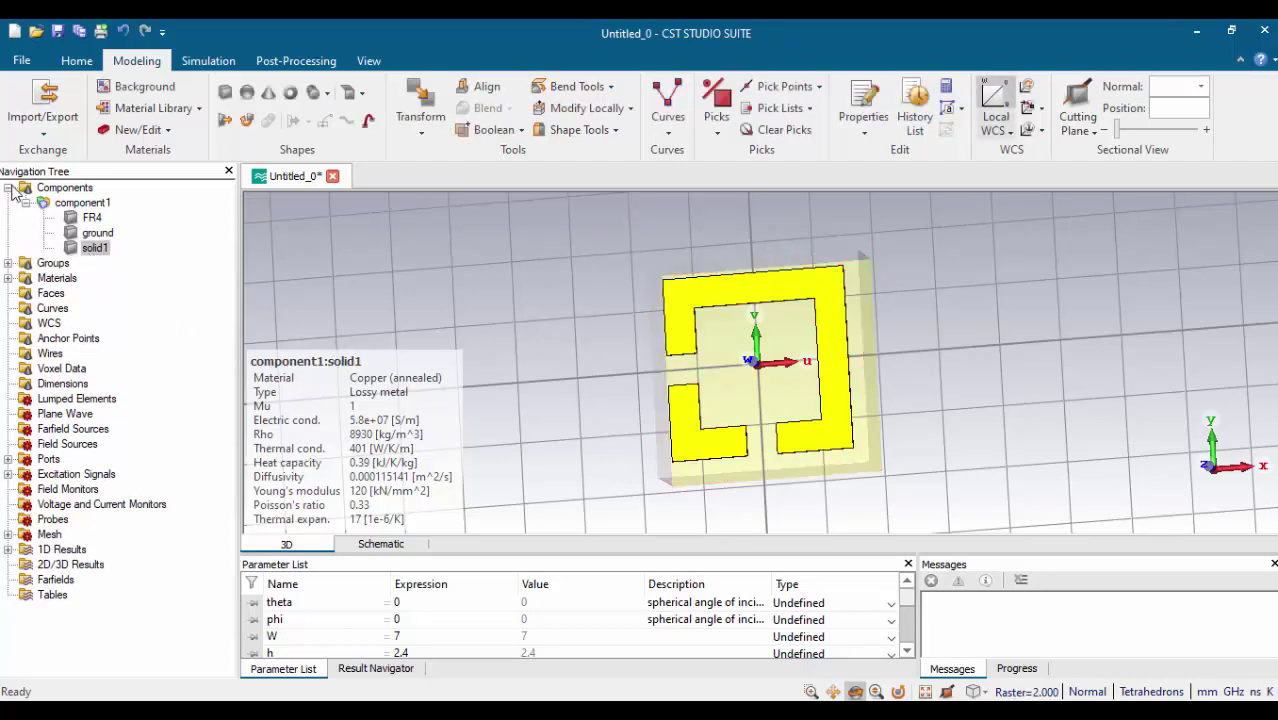
{"action": "left_click", "coordinate": [8, 189]}
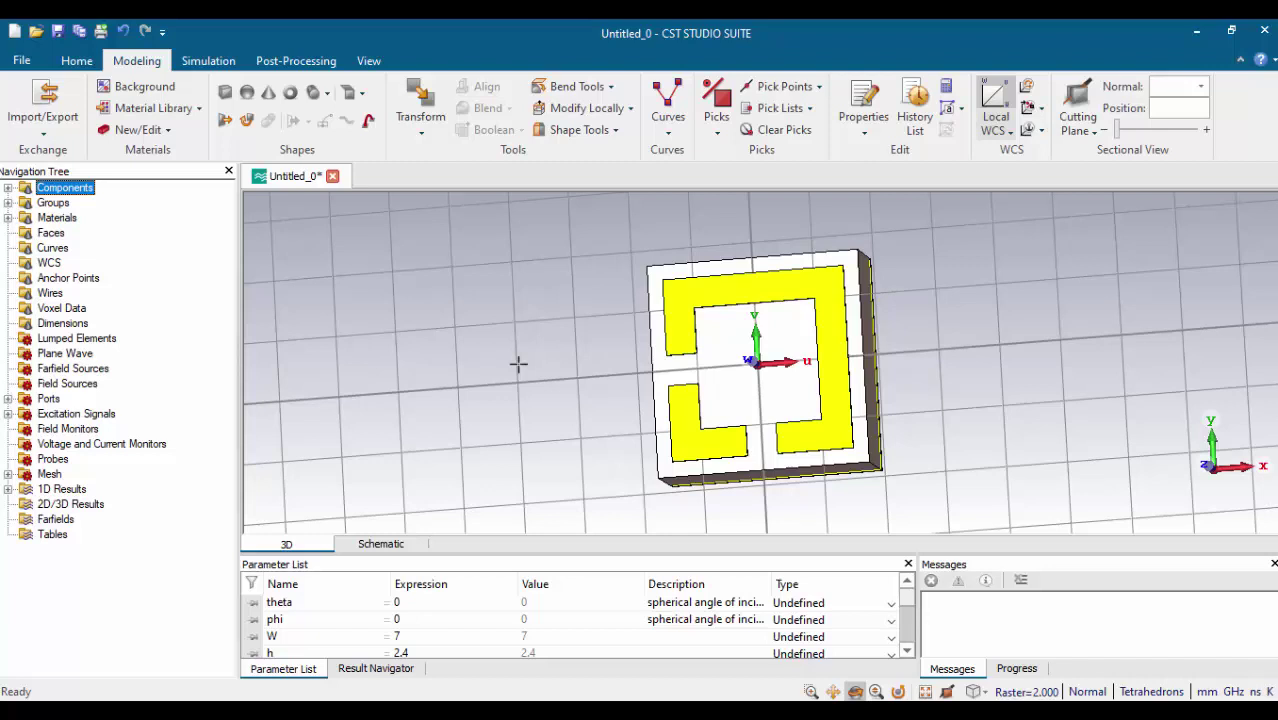
Switch to the paper in the browser and examine the split-ring designs and reflection plots in Figure 2
{"action": "left_click", "coordinate": [349, 699]}
{"action": "scroll", "coordinate": [530, 410], "scroll_direction": "up", "scroll_amount": 10}
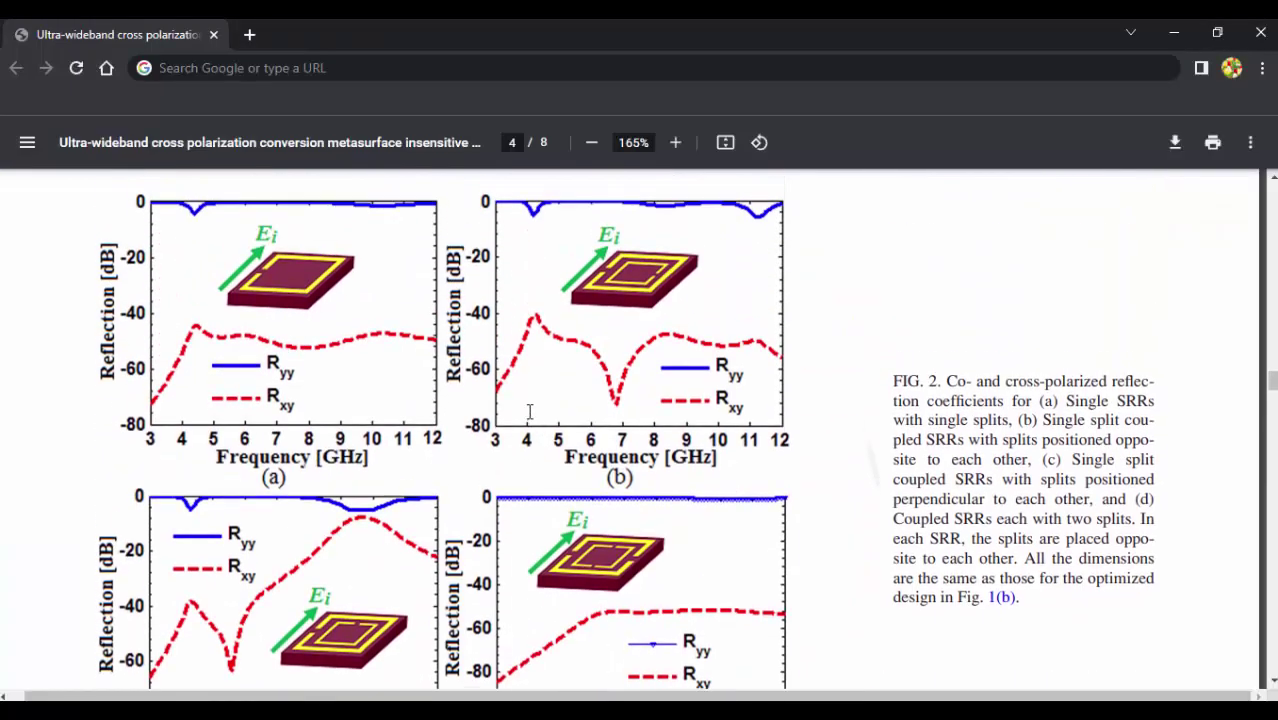
{"action": "scroll", "coordinate": [530, 410], "scroll_direction": "down", "scroll_amount": 3}
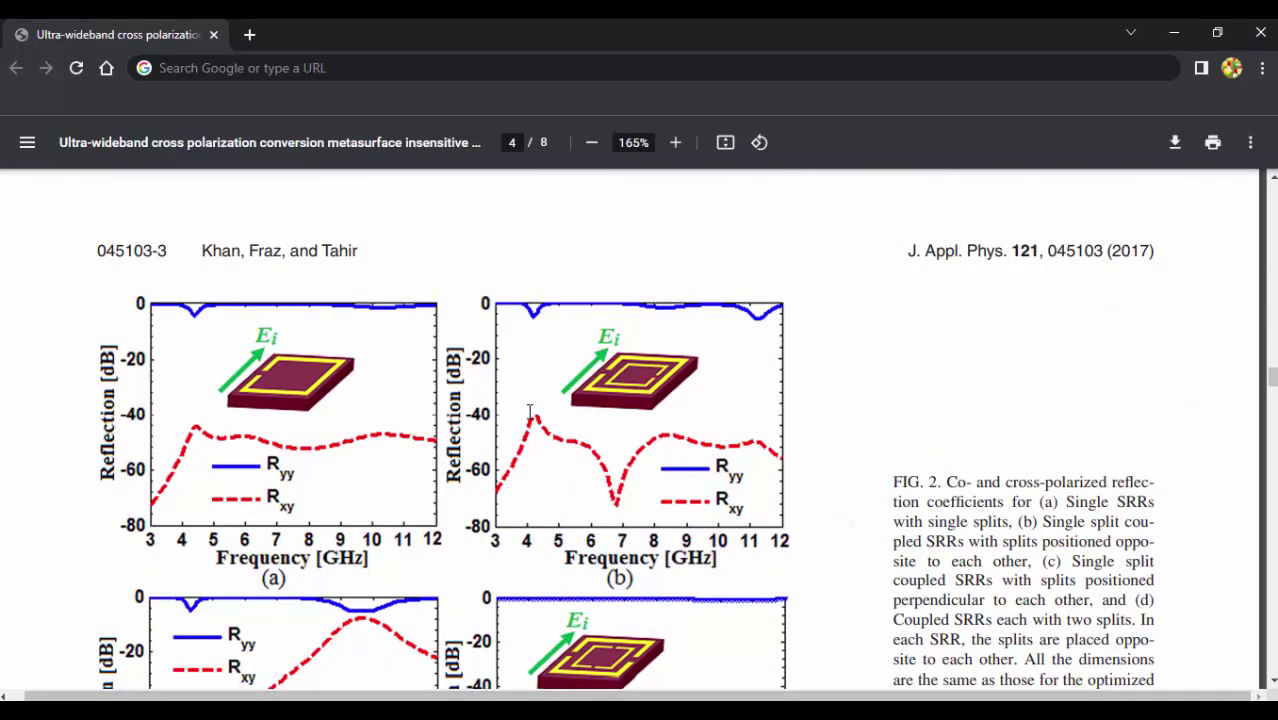
{"action": "scroll", "coordinate": [530, 410], "scroll_direction": "down", "scroll_amount": 1}
{"action": "scroll", "coordinate": [530, 410], "scroll_direction": "down", "scroll_amount": 1}
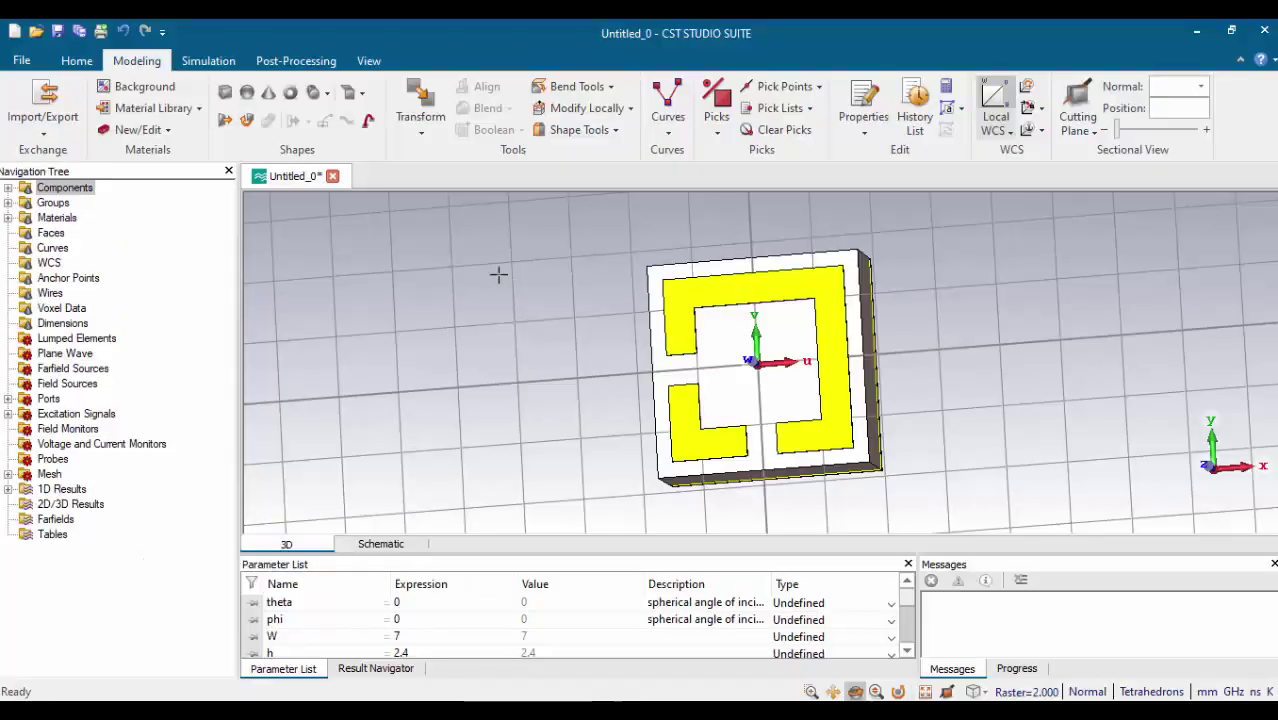
Switch back to CST Studio Suite and set the background's upper Z distance to W/2
{"action": "left_click", "coordinate": [229, 67]}
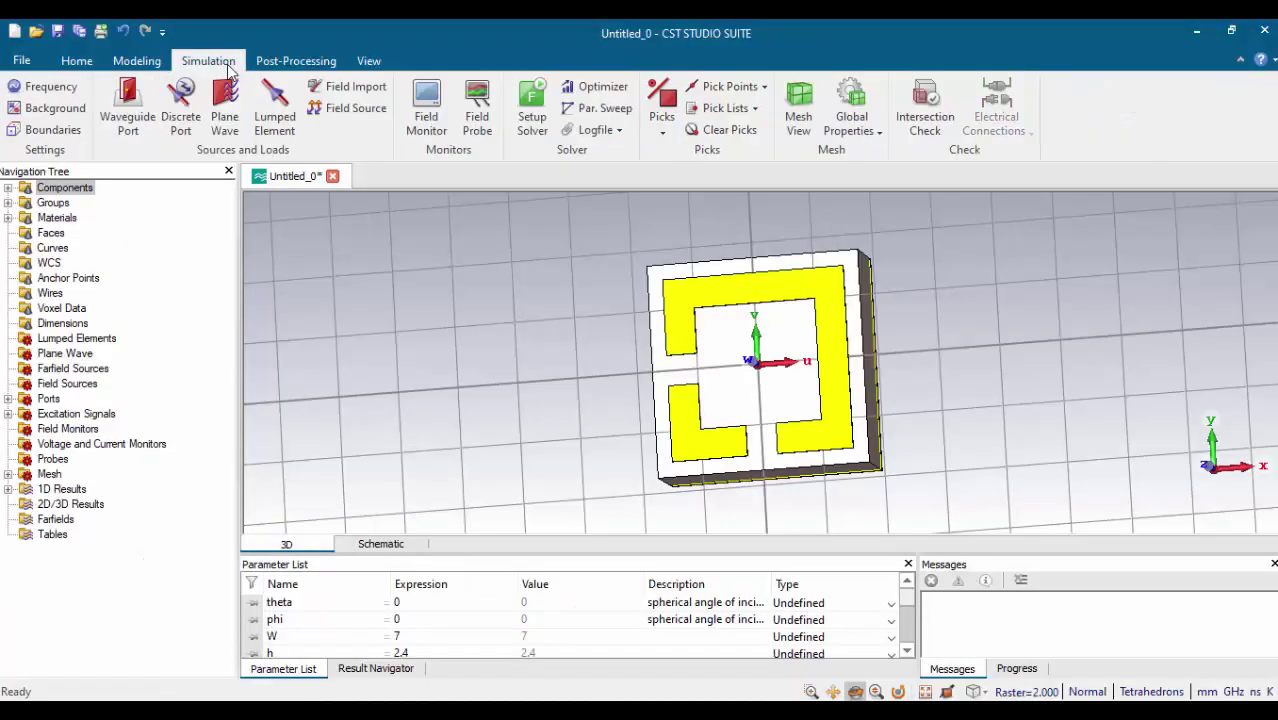
{"action": "left_click", "coordinate": [60, 109]}
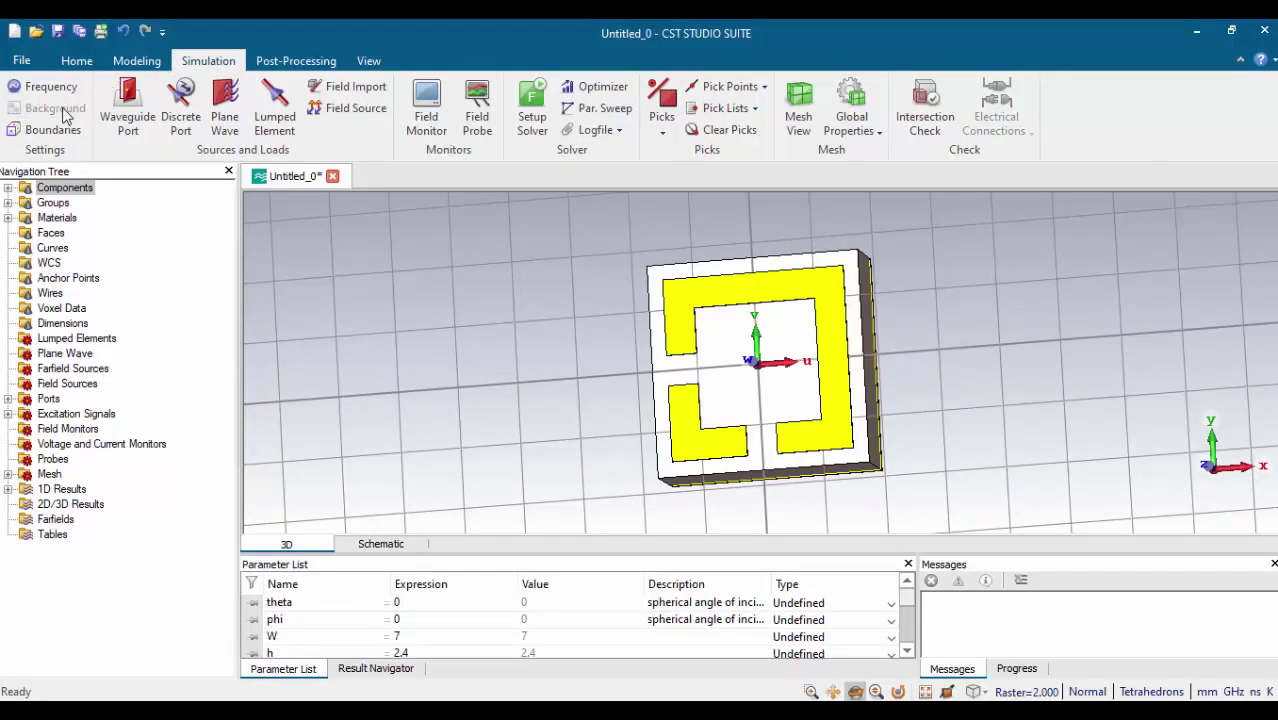
{"action": "left_click", "coordinate": [1100, 313]}
{"action": "key", "text": "BackSpace"}
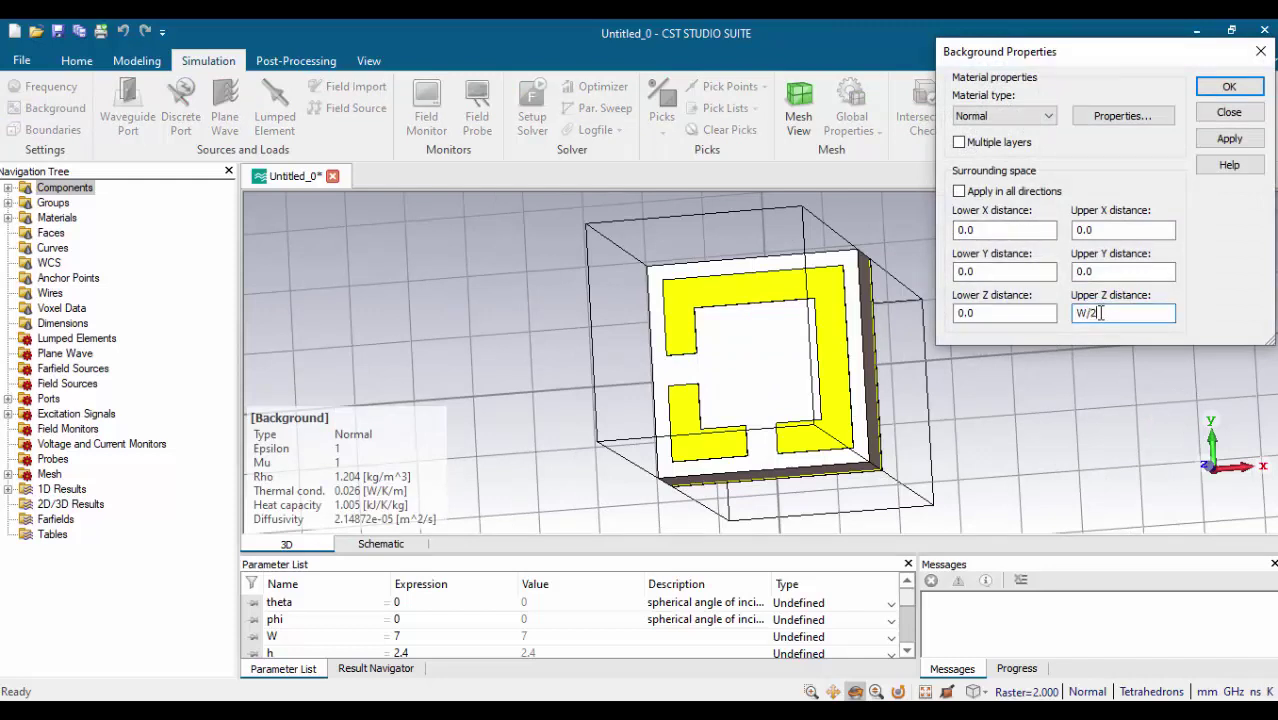
{"action": "type", "text": "W/2"}
{"action": "left_click", "coordinate": [1230, 138]}
{"action": "left_click", "coordinate": [1230, 87]}
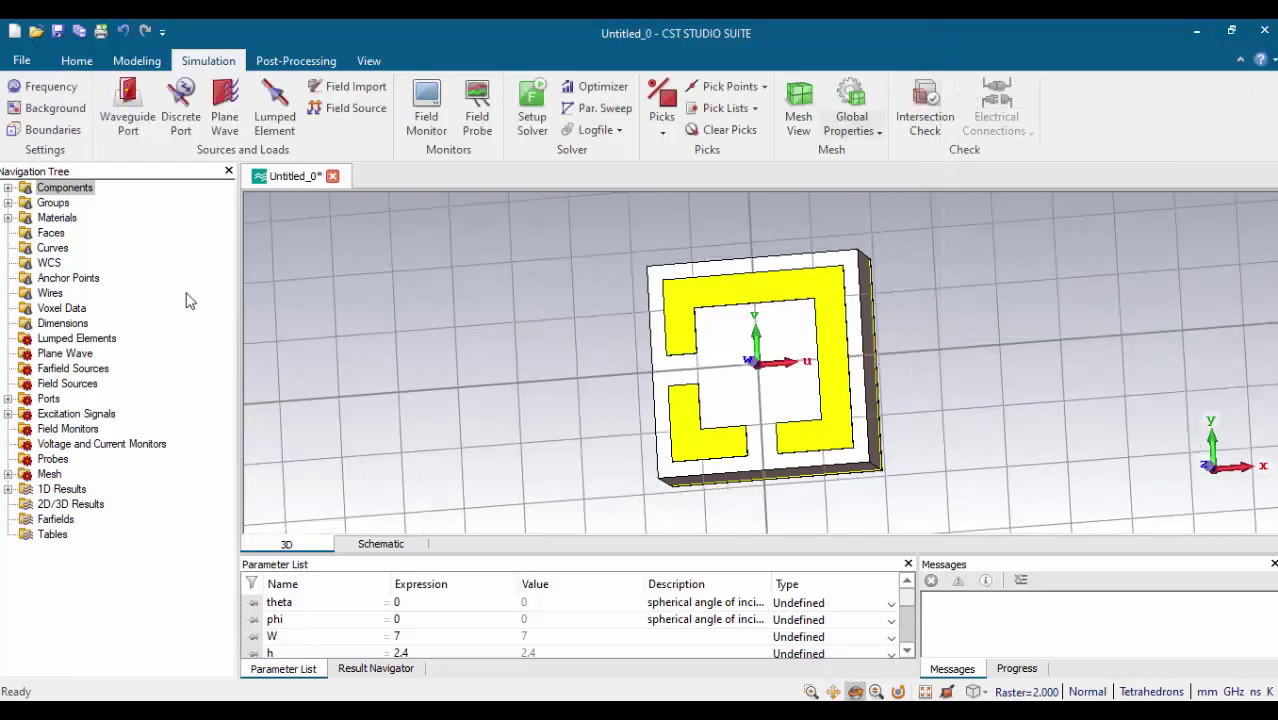
Set the Zmin boundary condition to electric (Et = 0) and apply the boundary settings
{"action": "left_click", "coordinate": [62, 128]}
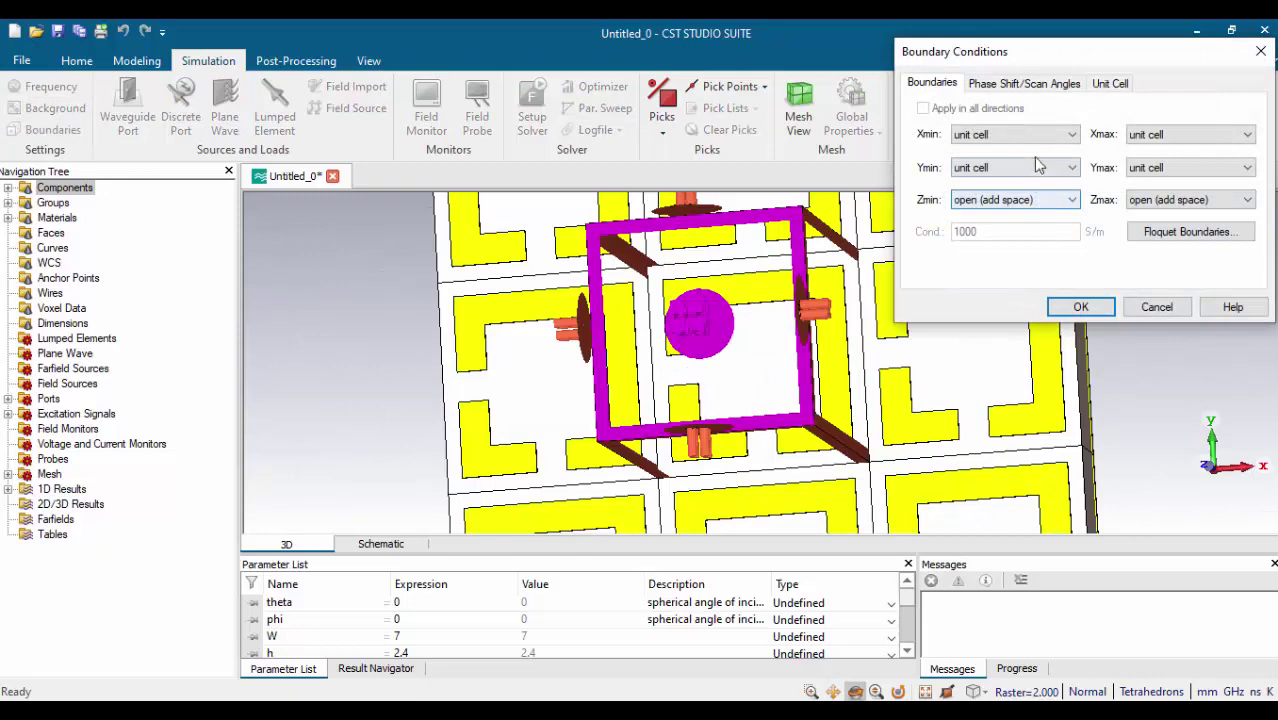
{"action": "left_click", "coordinate": [965, 410]}
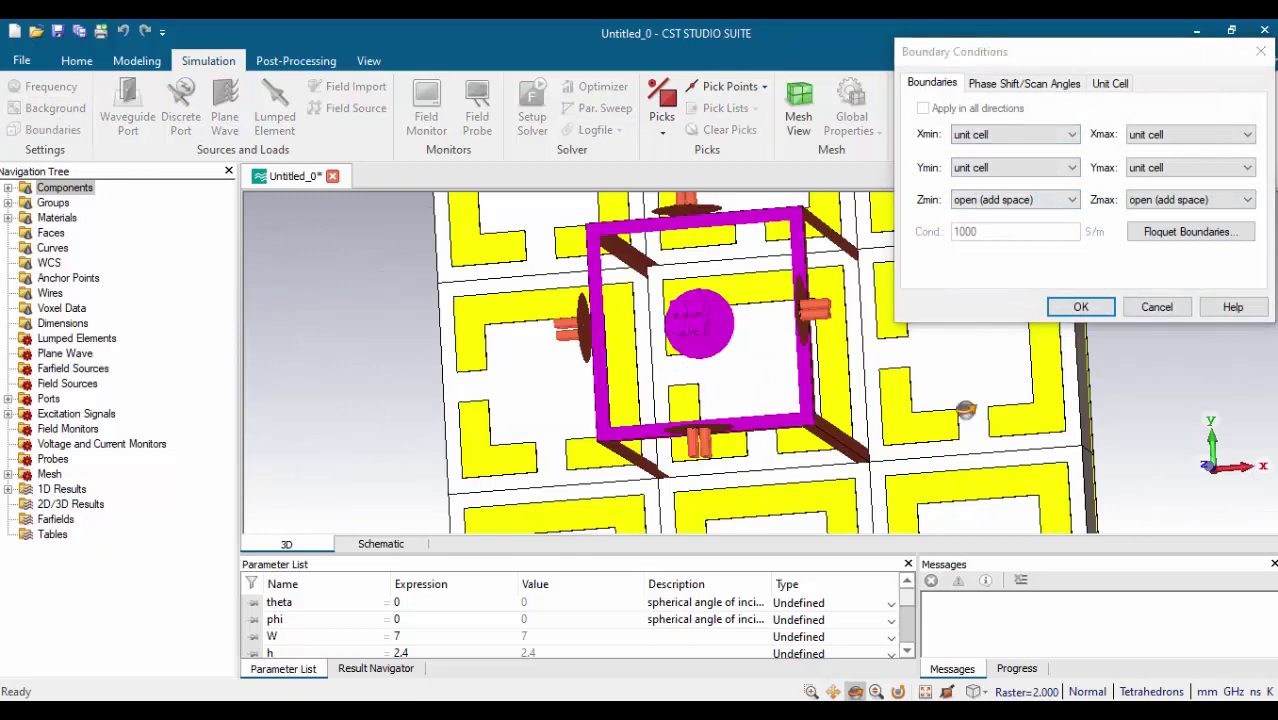
{"action": "left_click_drag", "start_coordinate": [965, 410], "coordinate": [656, 405]}
{"action": "left_click", "coordinate": [992, 204]}
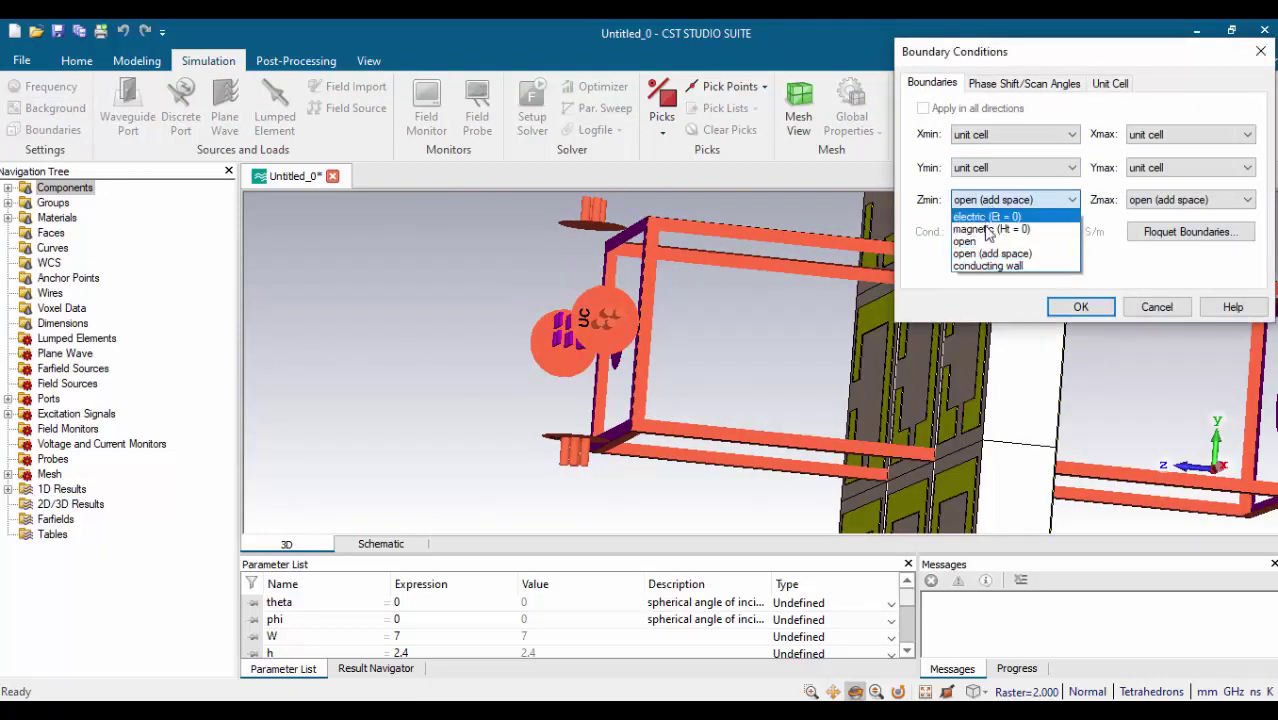
{"action": "left_click", "coordinate": [987, 217]}
{"action": "left_click", "coordinate": [1080, 306]}
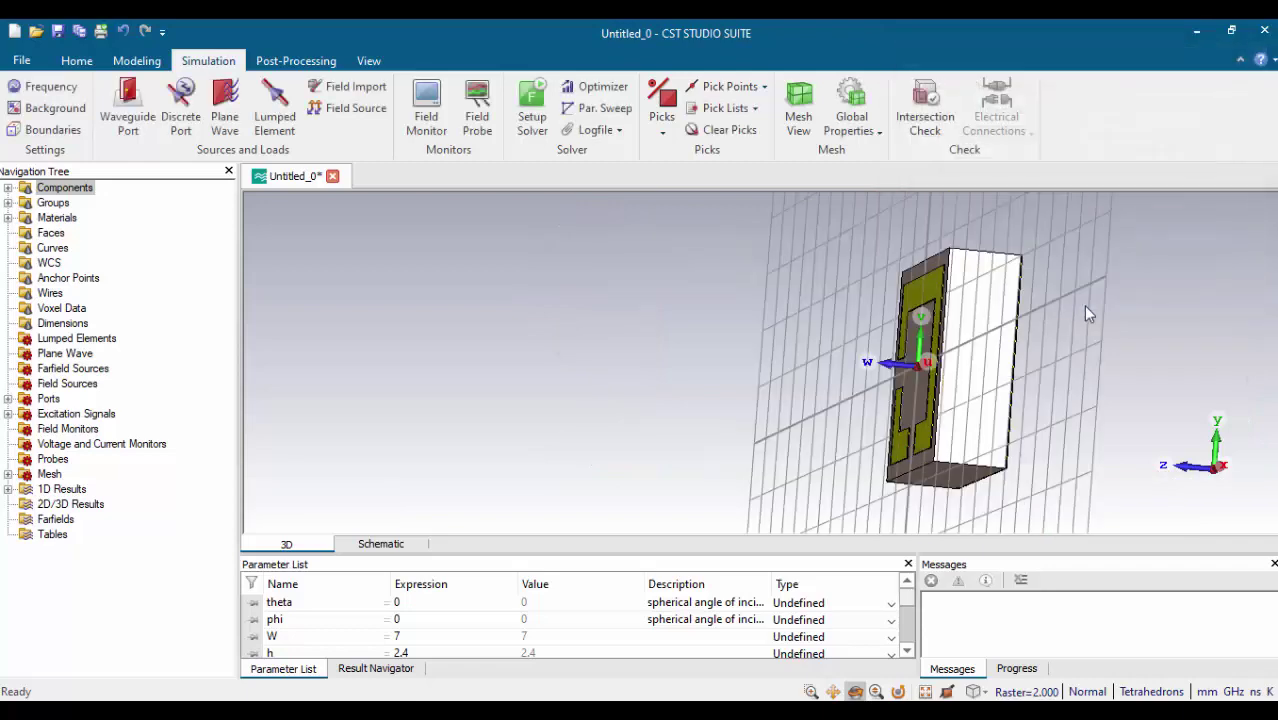
Turn on the bounding box display to inspect the simulation volume around the unit cell
{"action": "left_click_drag", "start_coordinate": [1052, 317], "coordinate": [1024, 357]}
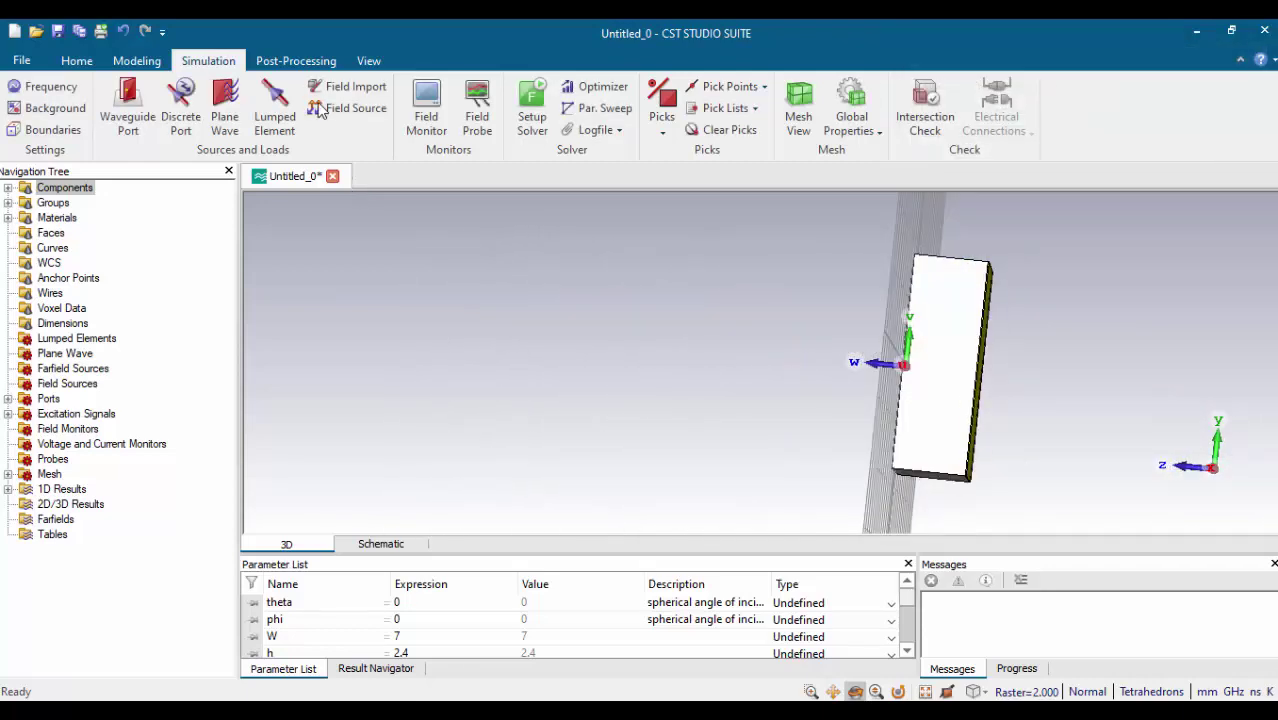
{"action": "left_click", "coordinate": [370, 63]}
{"action": "left_click", "coordinate": [318, 108]}
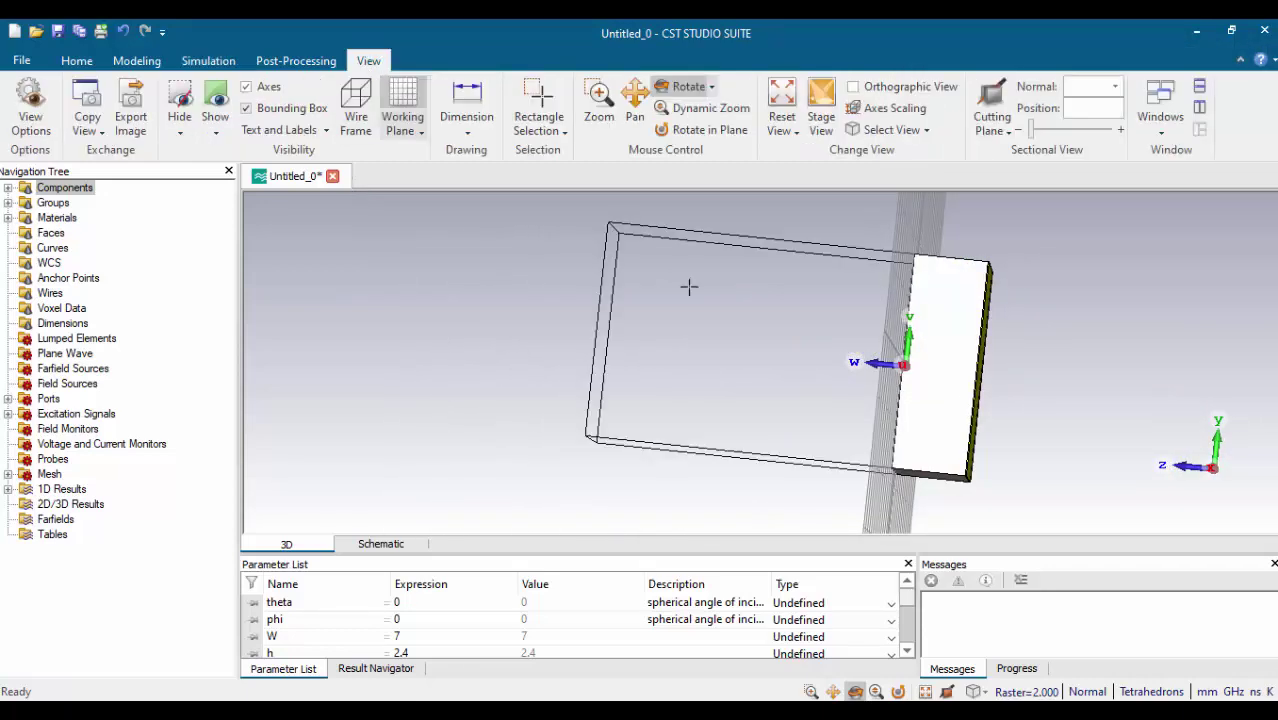
{"action": "left_click_drag", "start_coordinate": [688, 287], "coordinate": [805, 376]}
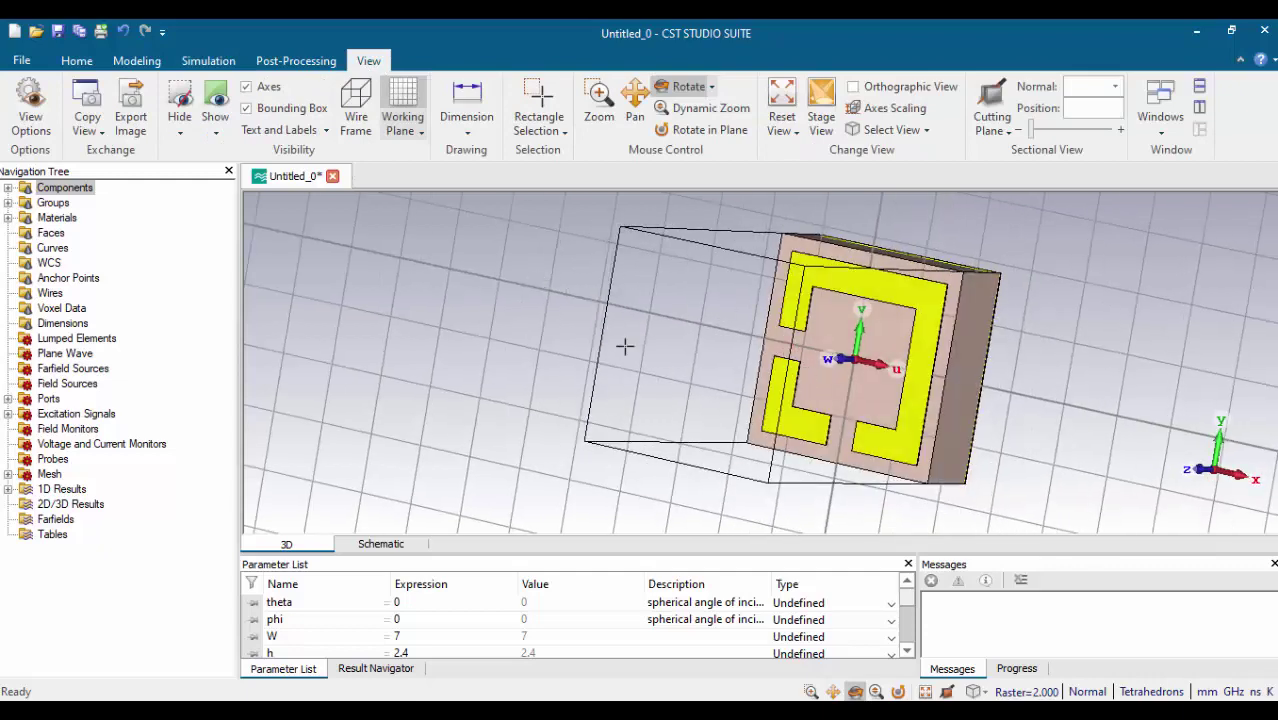
Show the Zmax port on the unit cell and hide the working plane to inspect the port's placement
{"action": "left_click", "coordinate": [8, 399]}
{"action": "left_click", "coordinate": [72, 414]}
{"action": "left_click_drag", "start_coordinate": [640, 330], "coordinate": [573, 341]}
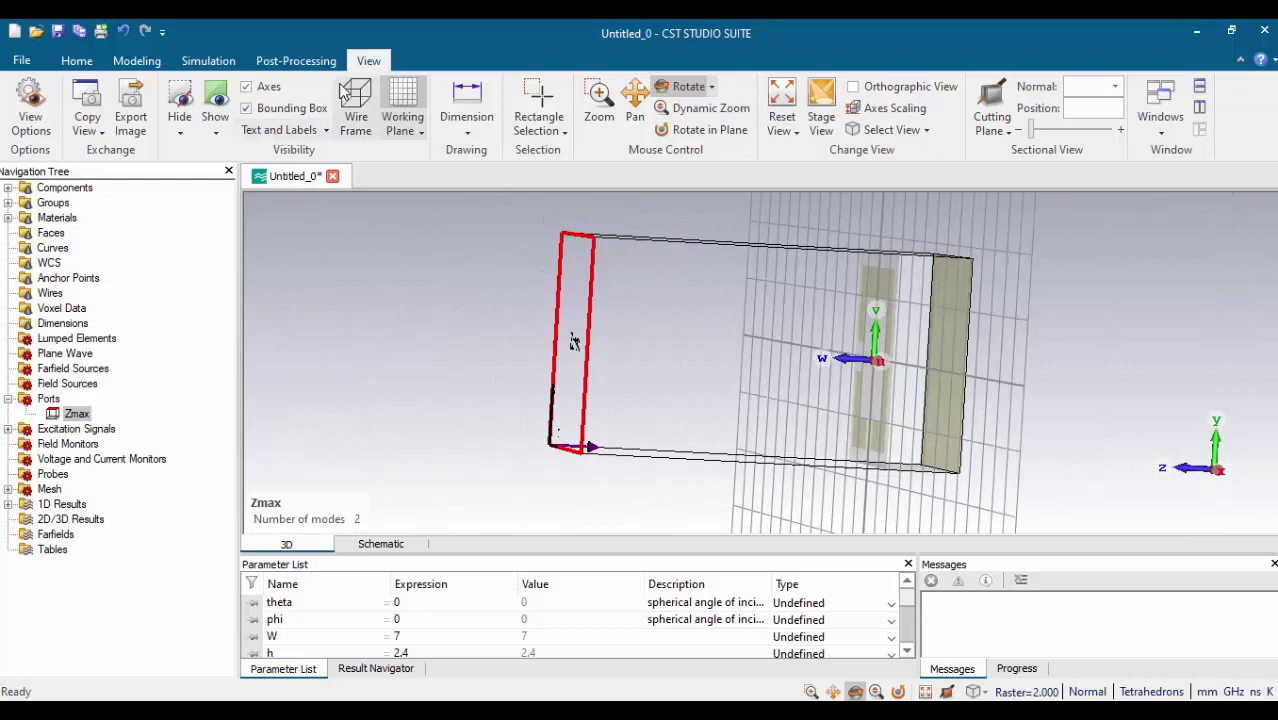
{"action": "left_click", "coordinate": [402, 122]}
{"action": "left_click", "coordinate": [442, 155]}
{"action": "left_click_drag", "start_coordinate": [573, 341], "coordinate": [460, 335]}
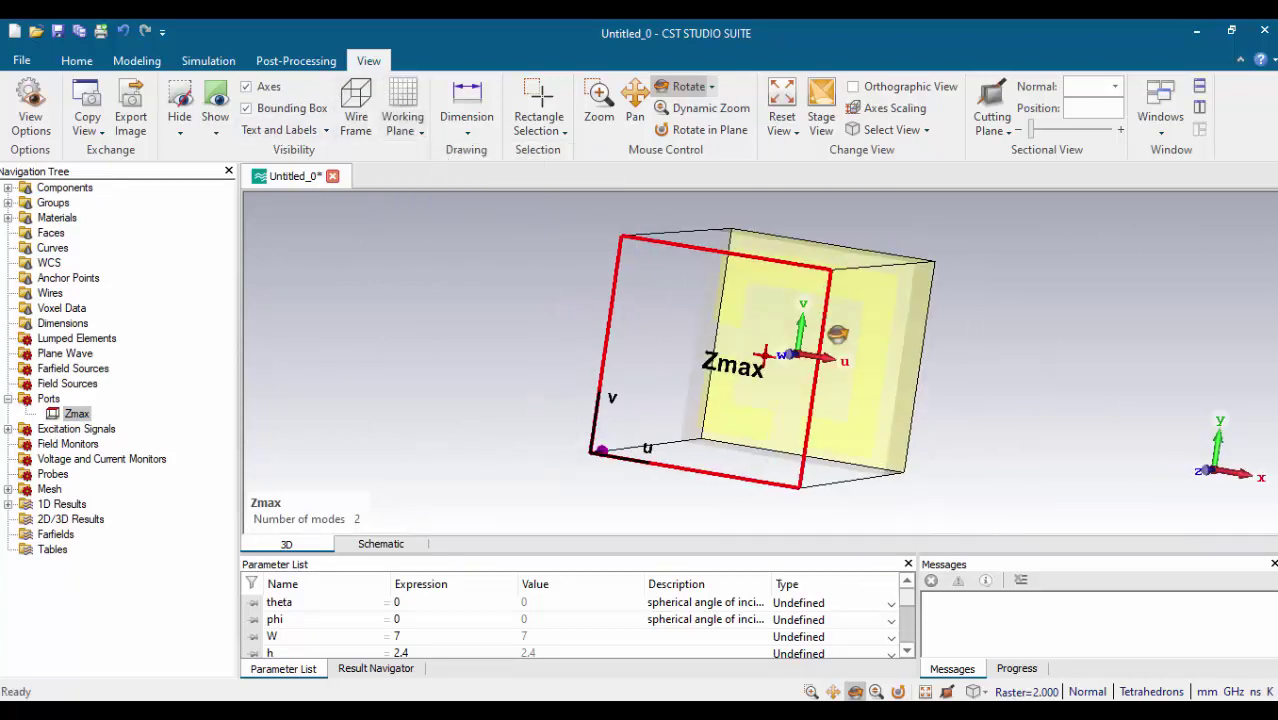
Collapse the ports list to hide the Zmax port display and start the simulation of the unit cell
{"action": "left_click", "coordinate": [10, 398]}
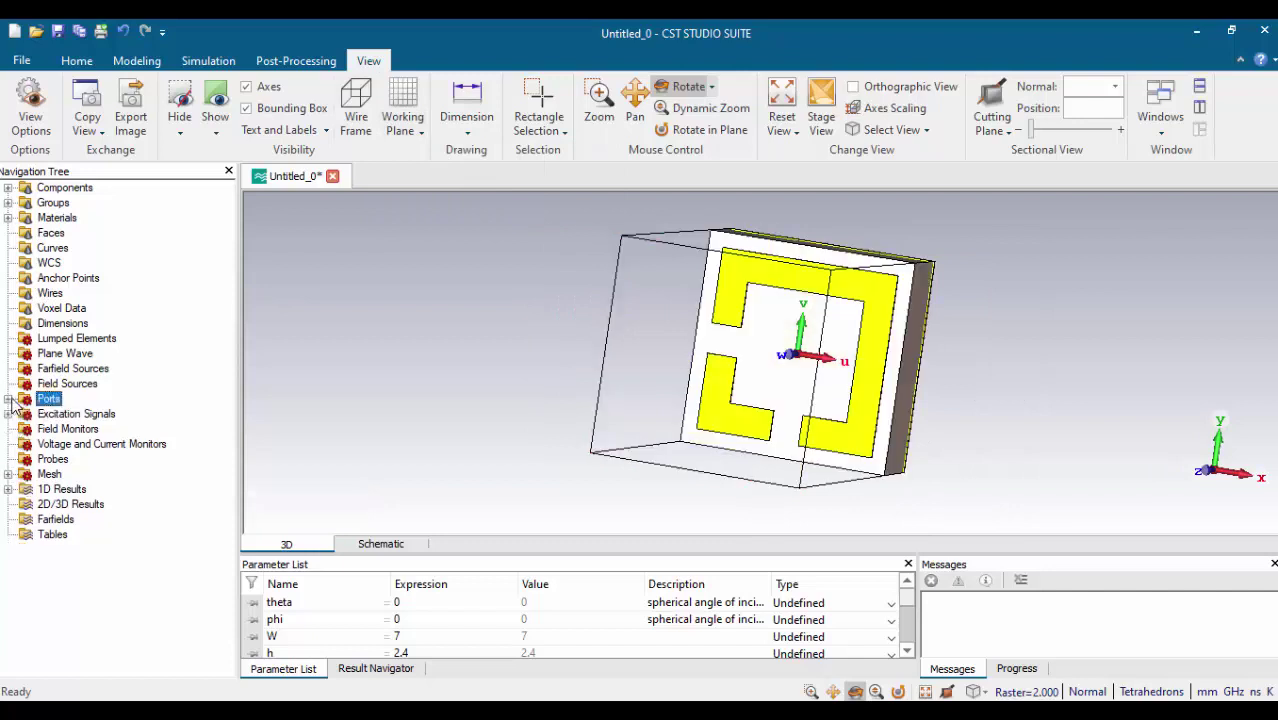
{"action": "left_click_drag", "start_coordinate": [938, 368], "coordinate": [745, 349]}
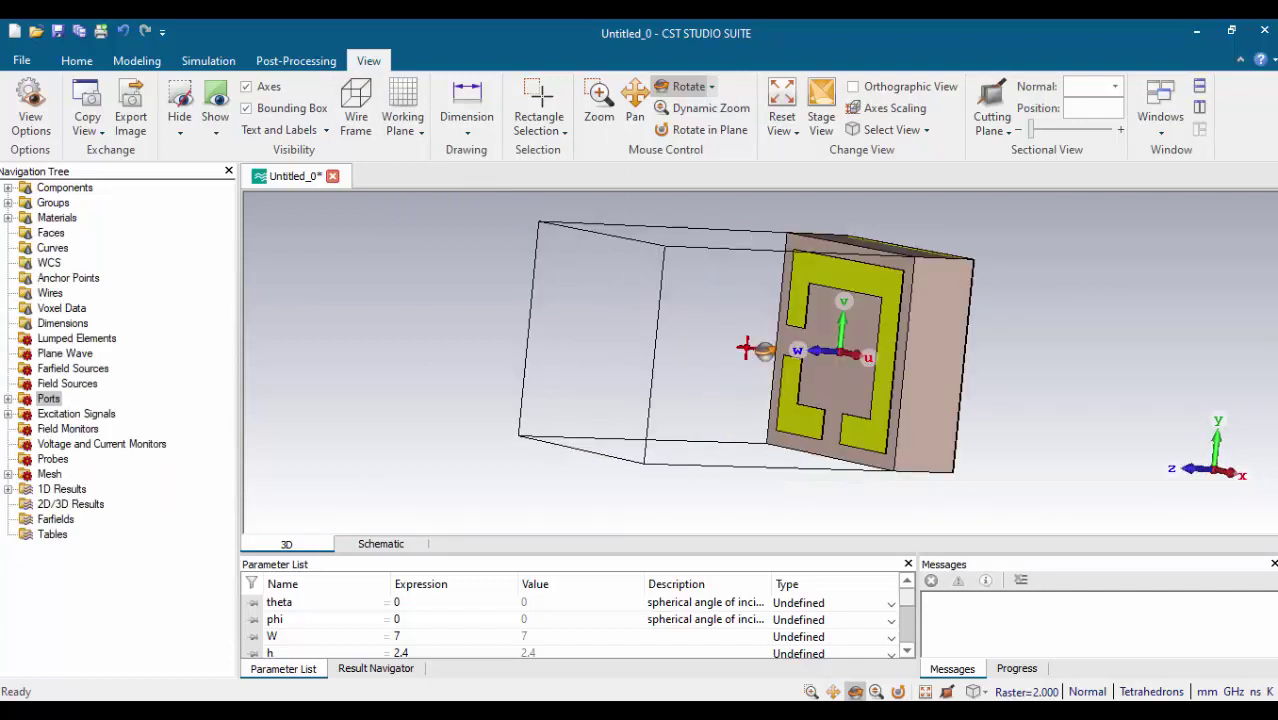
{"action": "left_click", "coordinate": [76, 61]}
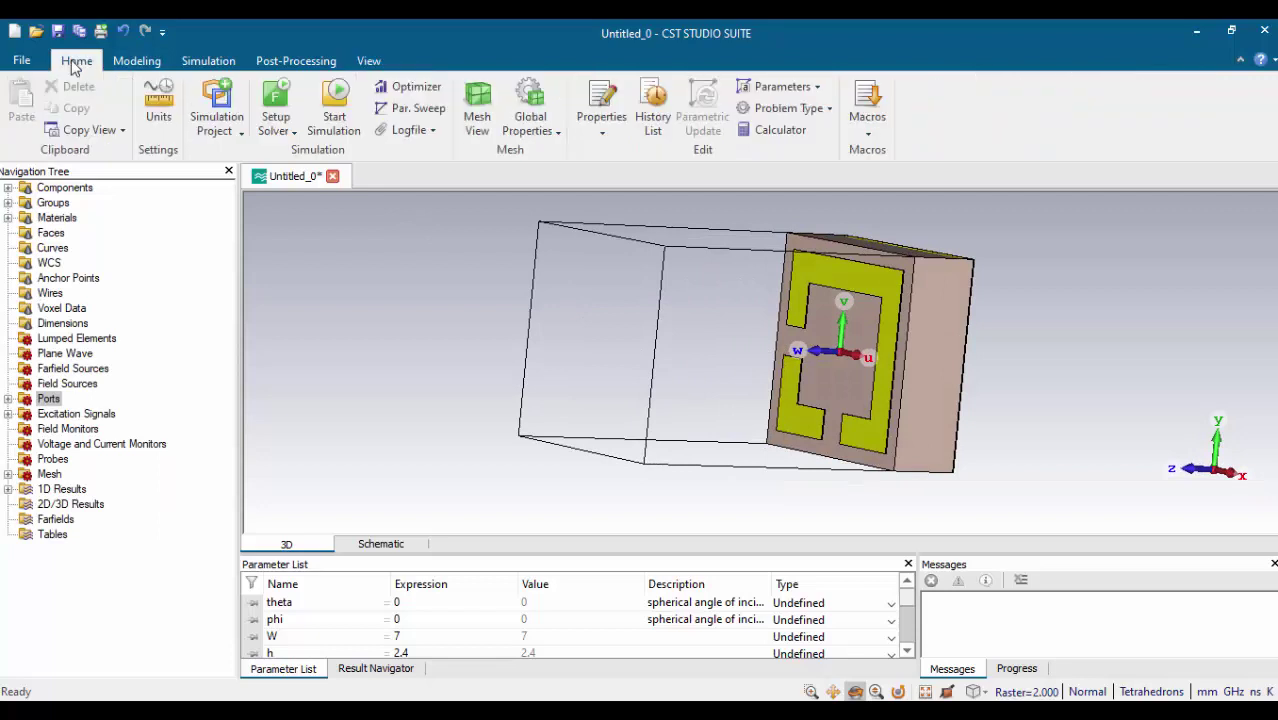
{"action": "left_click", "coordinate": [338, 116]}
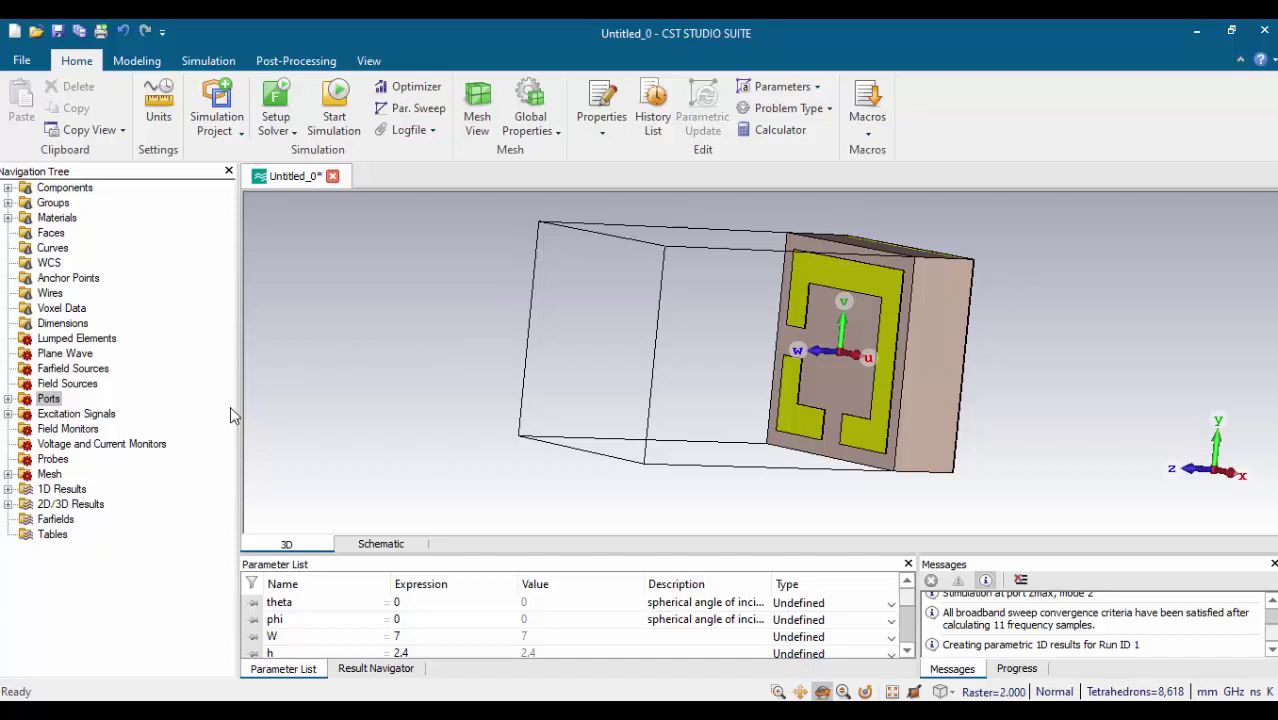
Expand the 1D results down to the individual S-parameter curves of the Zmax port modes
{"action": "left_click", "coordinate": [8, 489]}
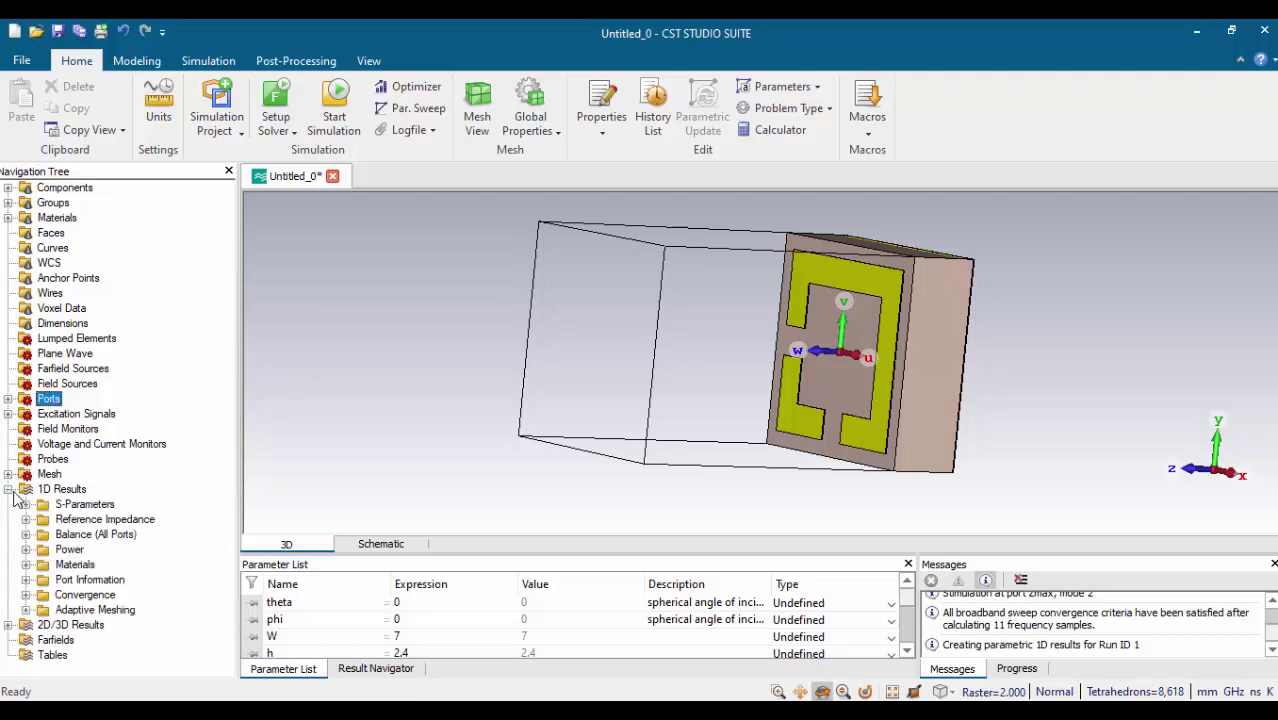
{"action": "left_click", "coordinate": [26, 505]}
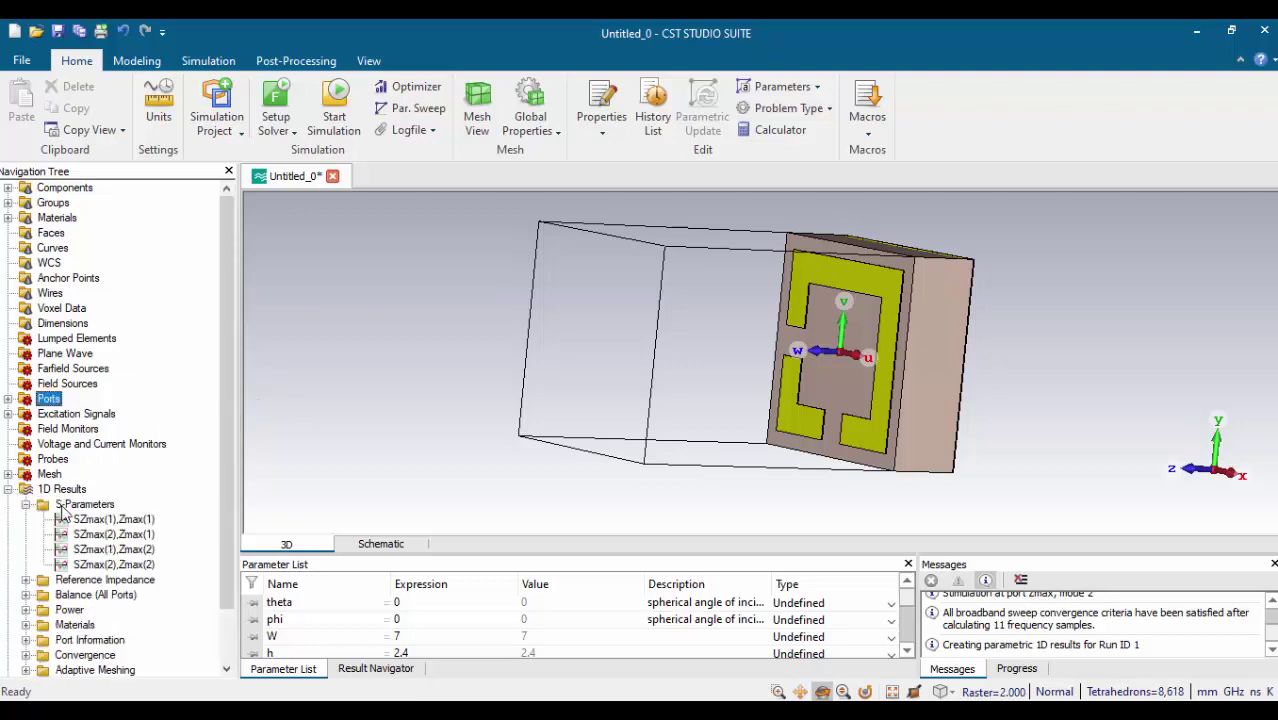